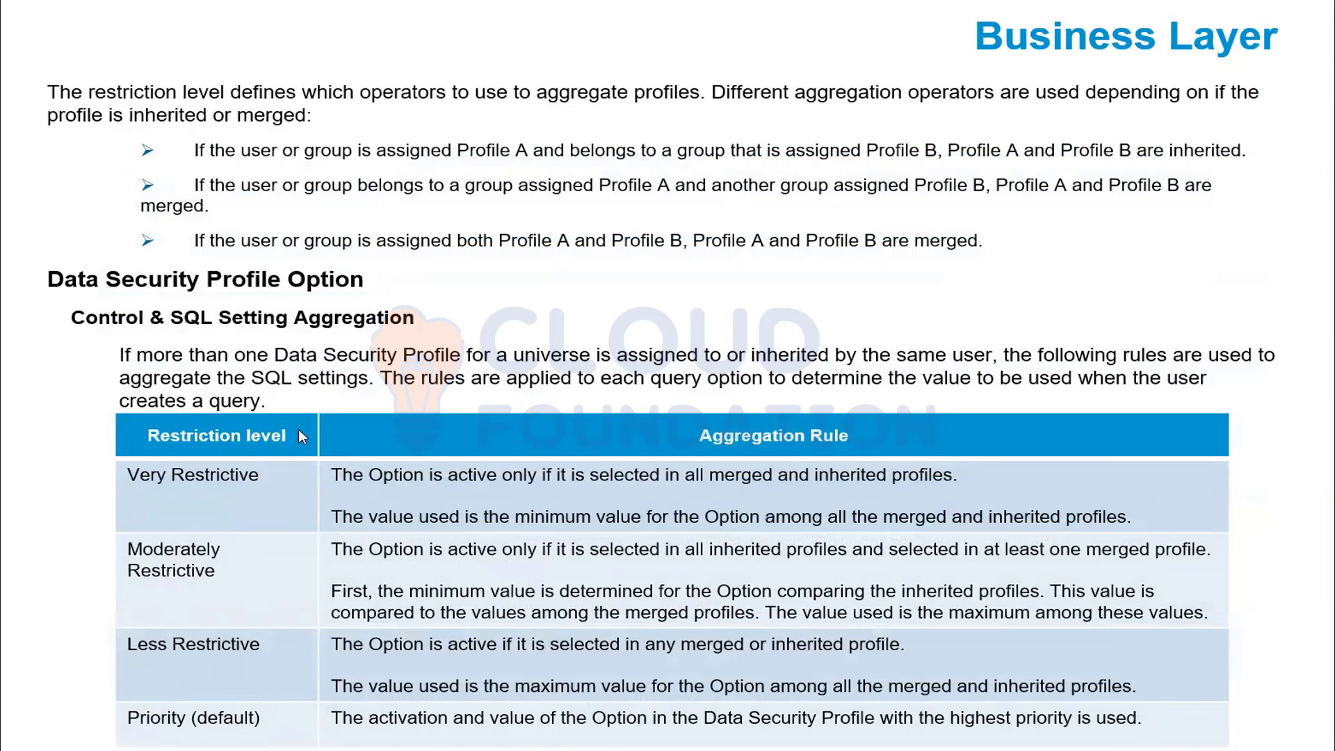
click(508, 476)
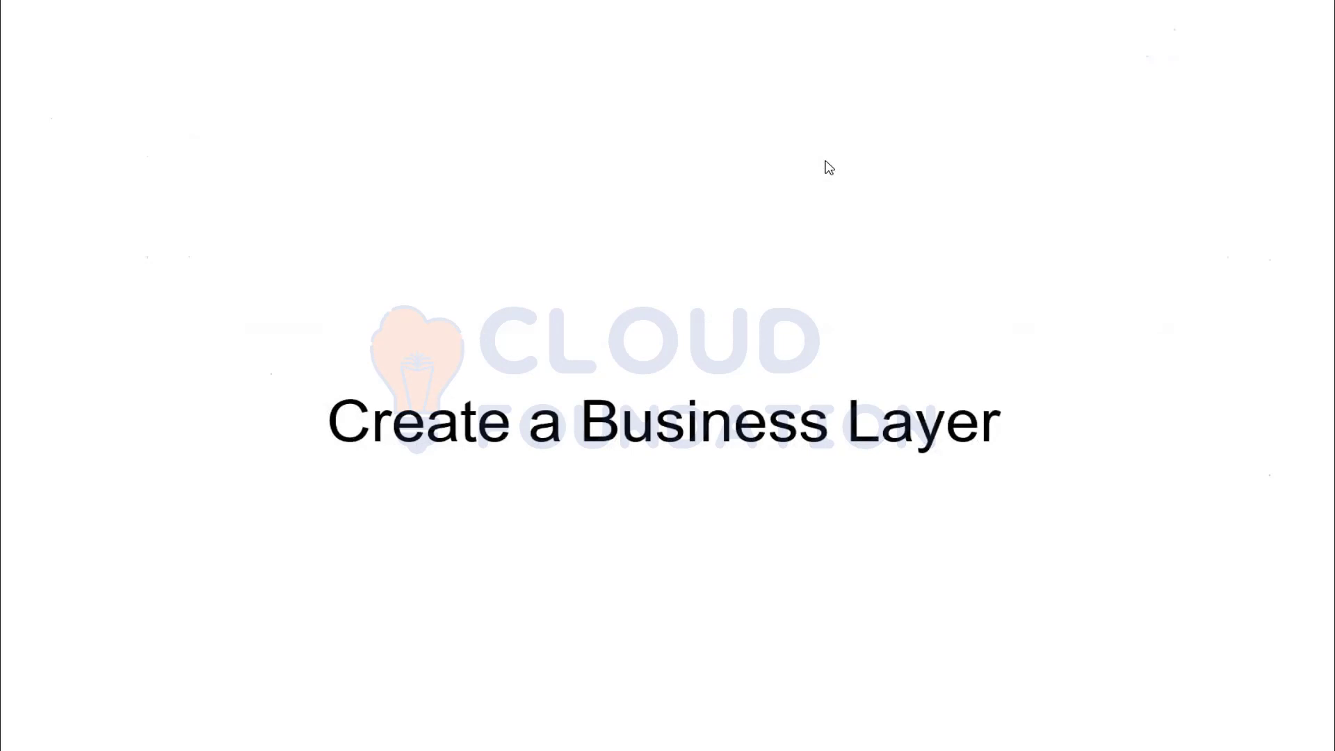
key(Escape)
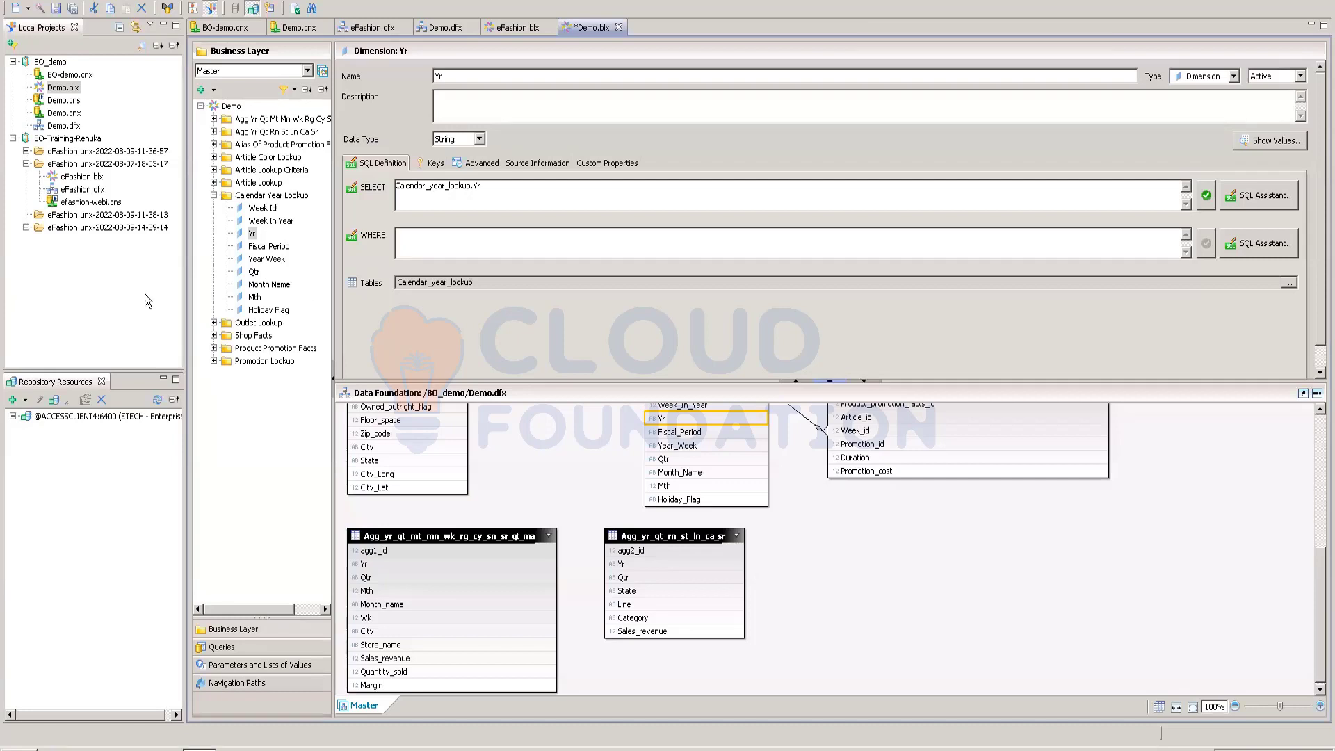
Close the Demo.blx business layer and open the Demo.dfx data foundation from the BO_demo project.
click(620, 28)
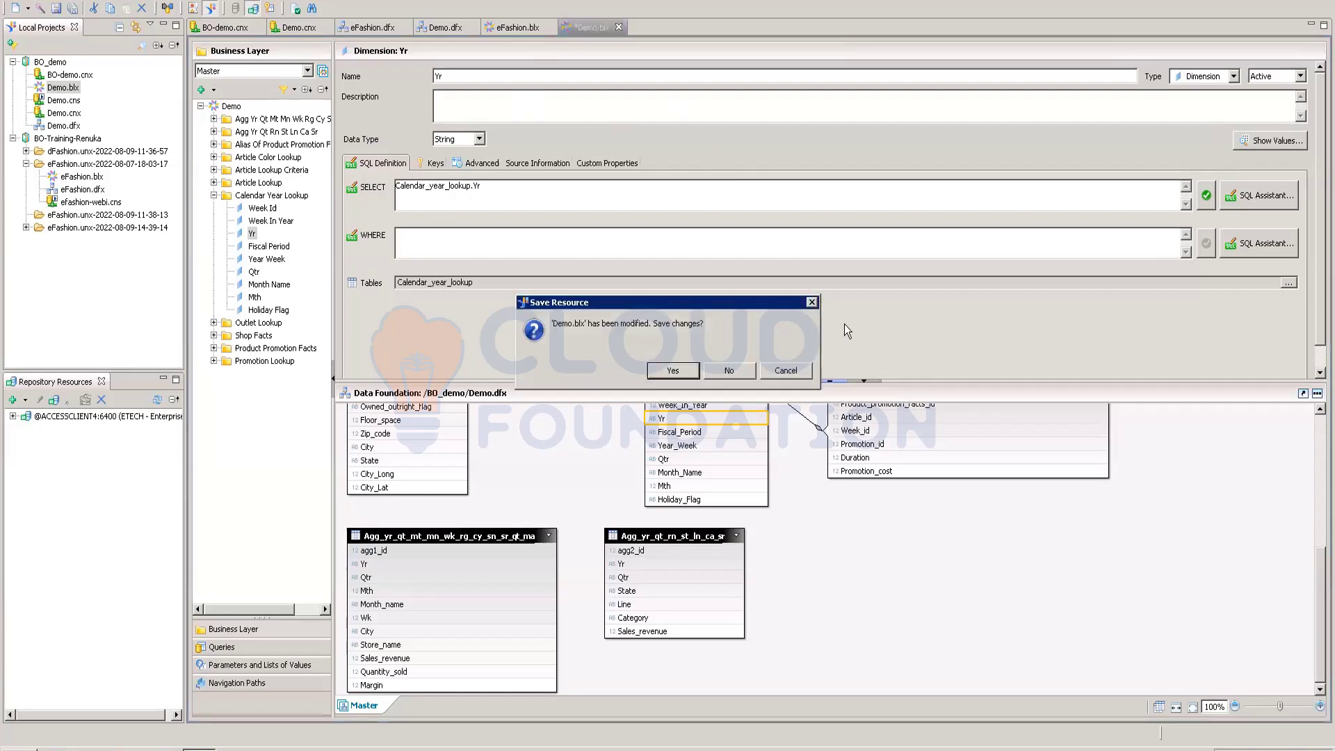
click(812, 303)
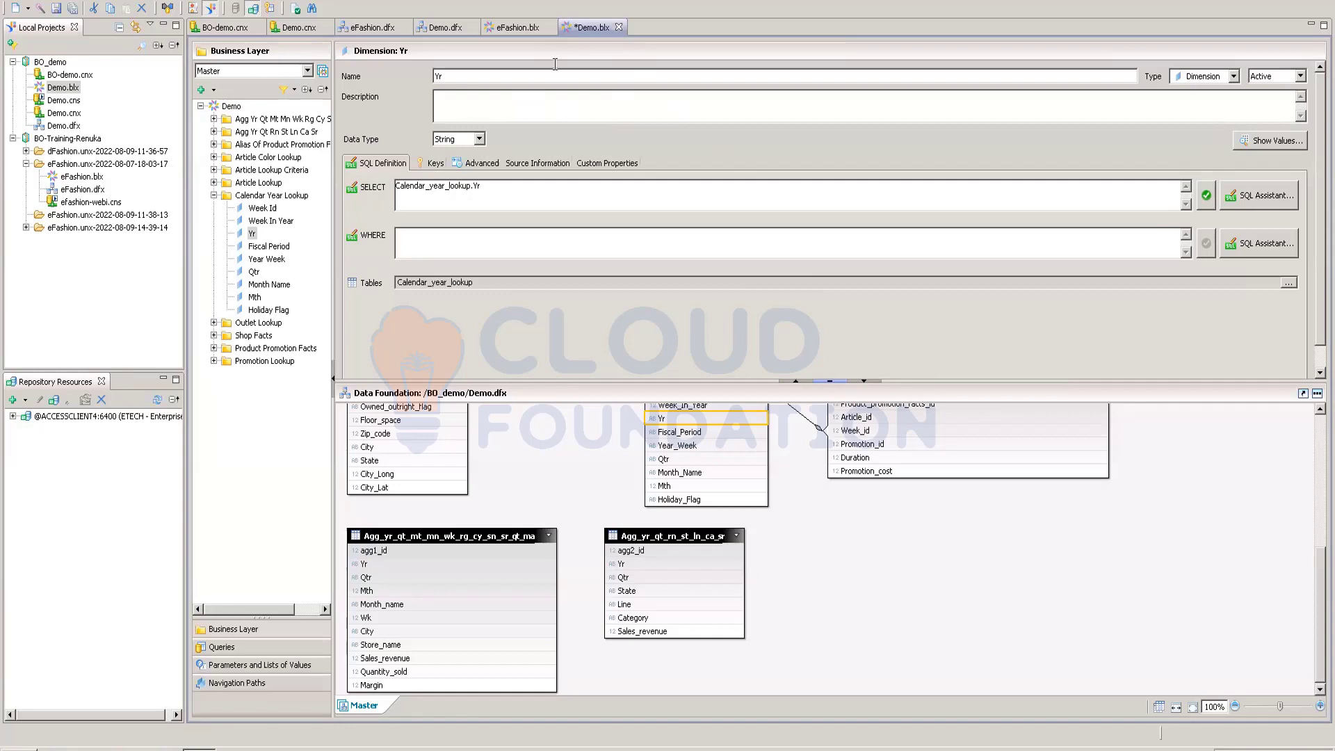
click(619, 28)
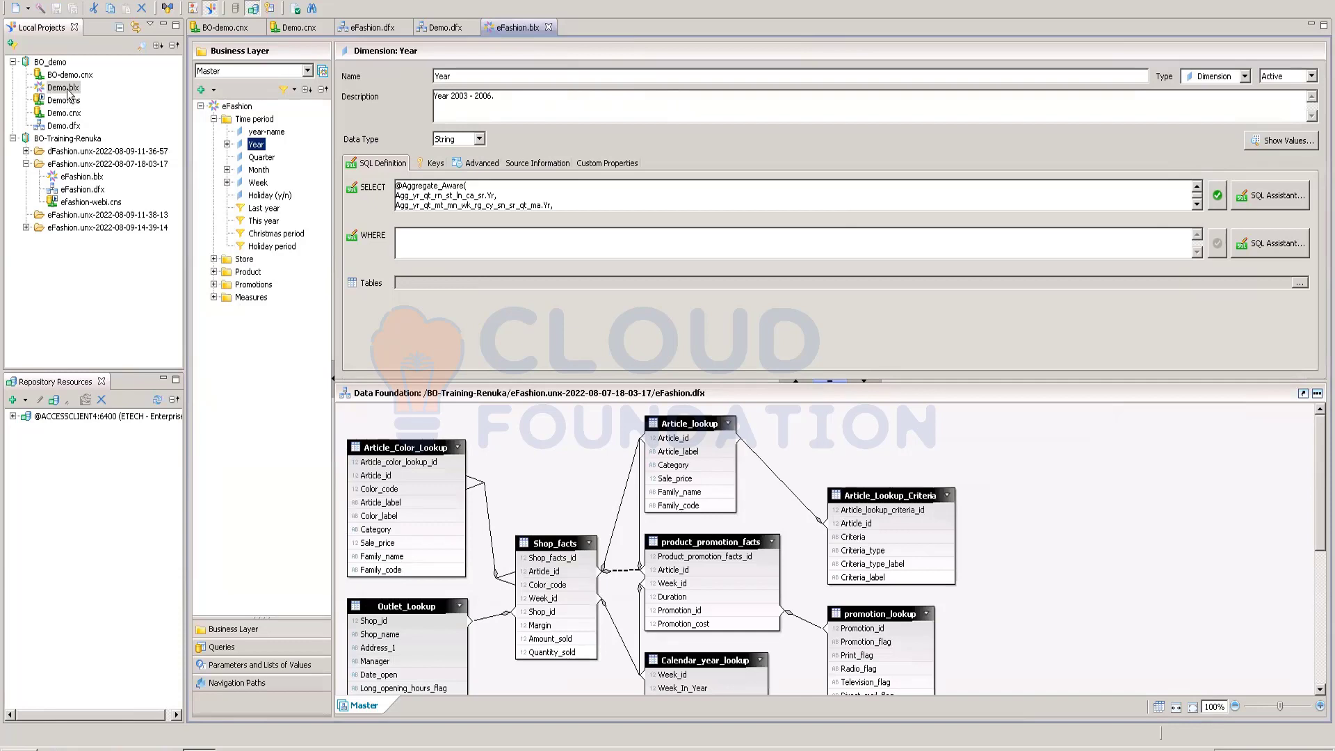
click(64, 128)
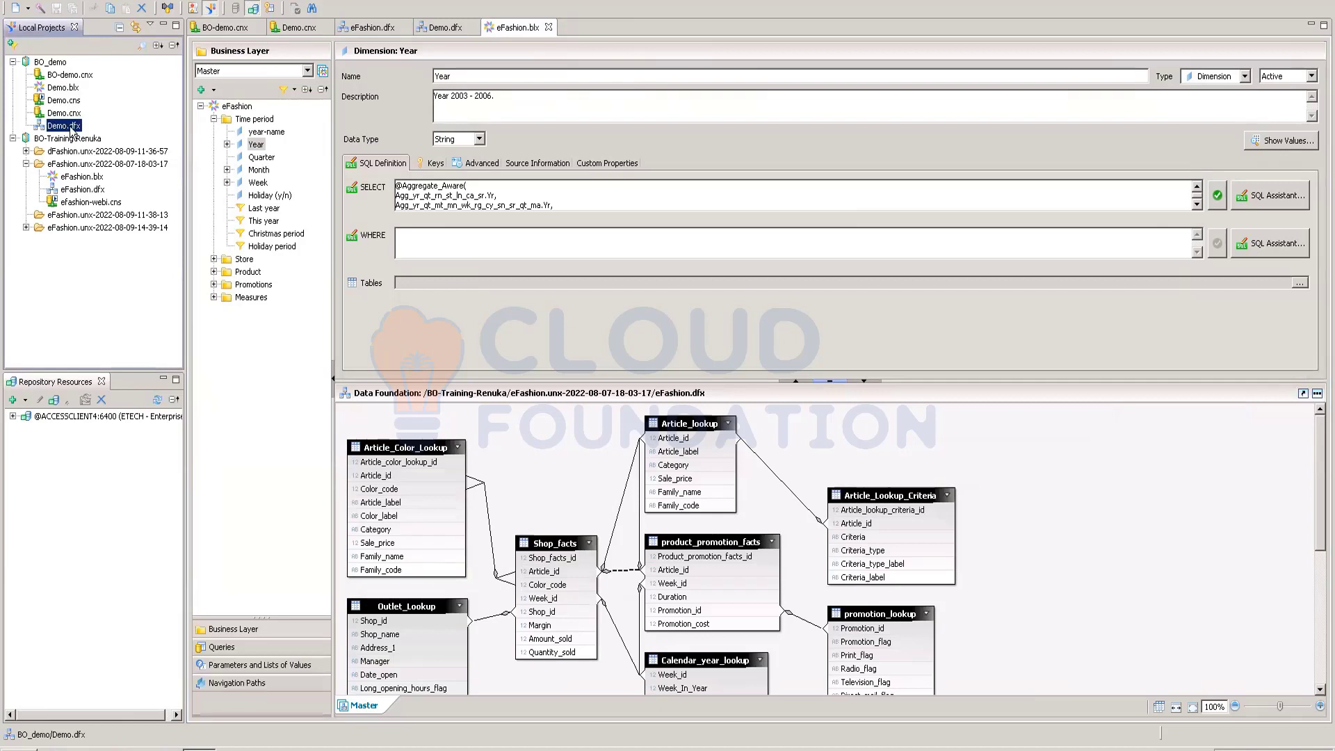
double_click(64, 125)
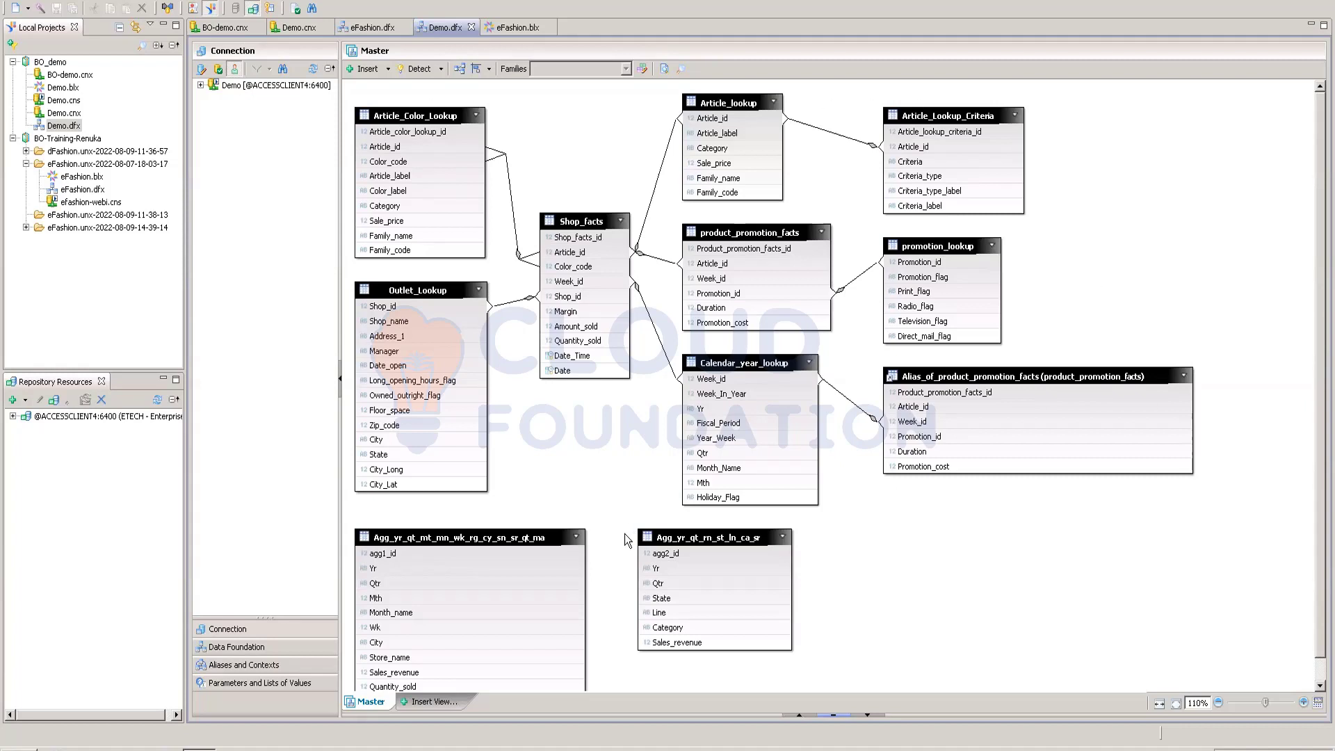
click(19, 749)
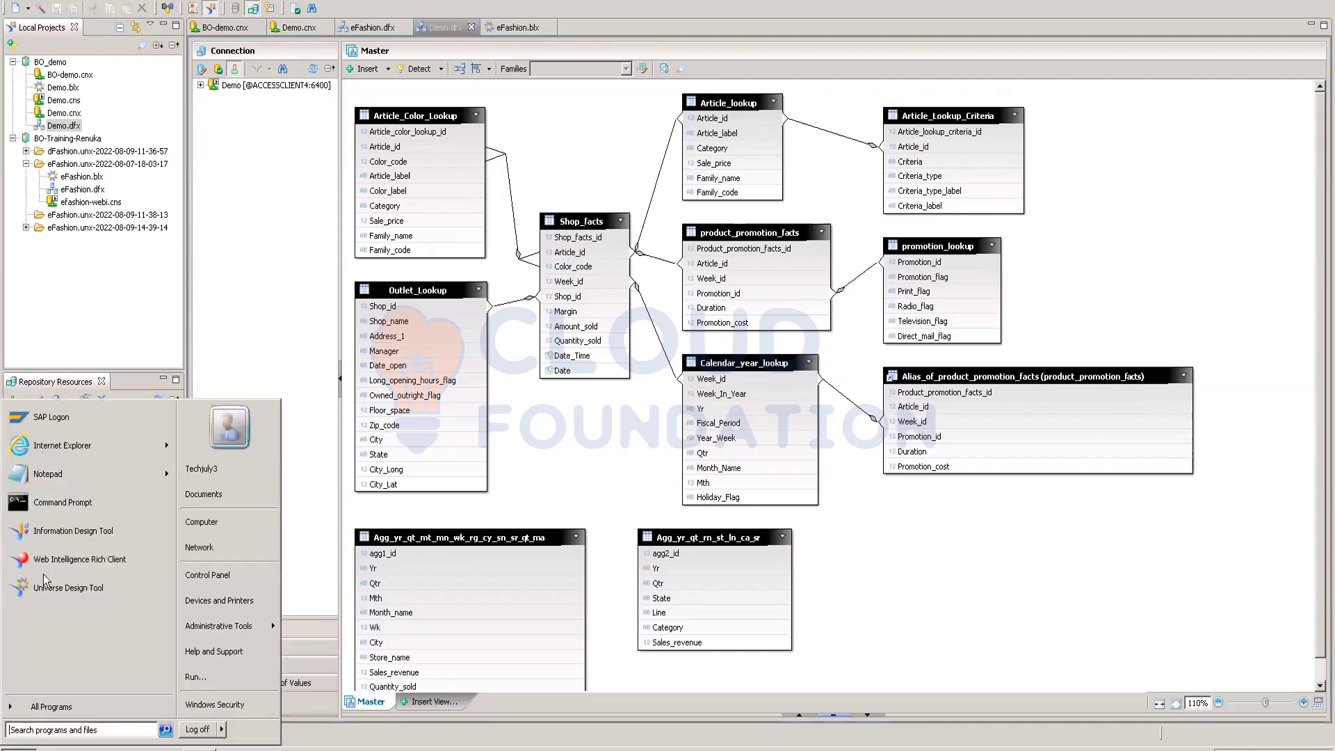
click(31, 706)
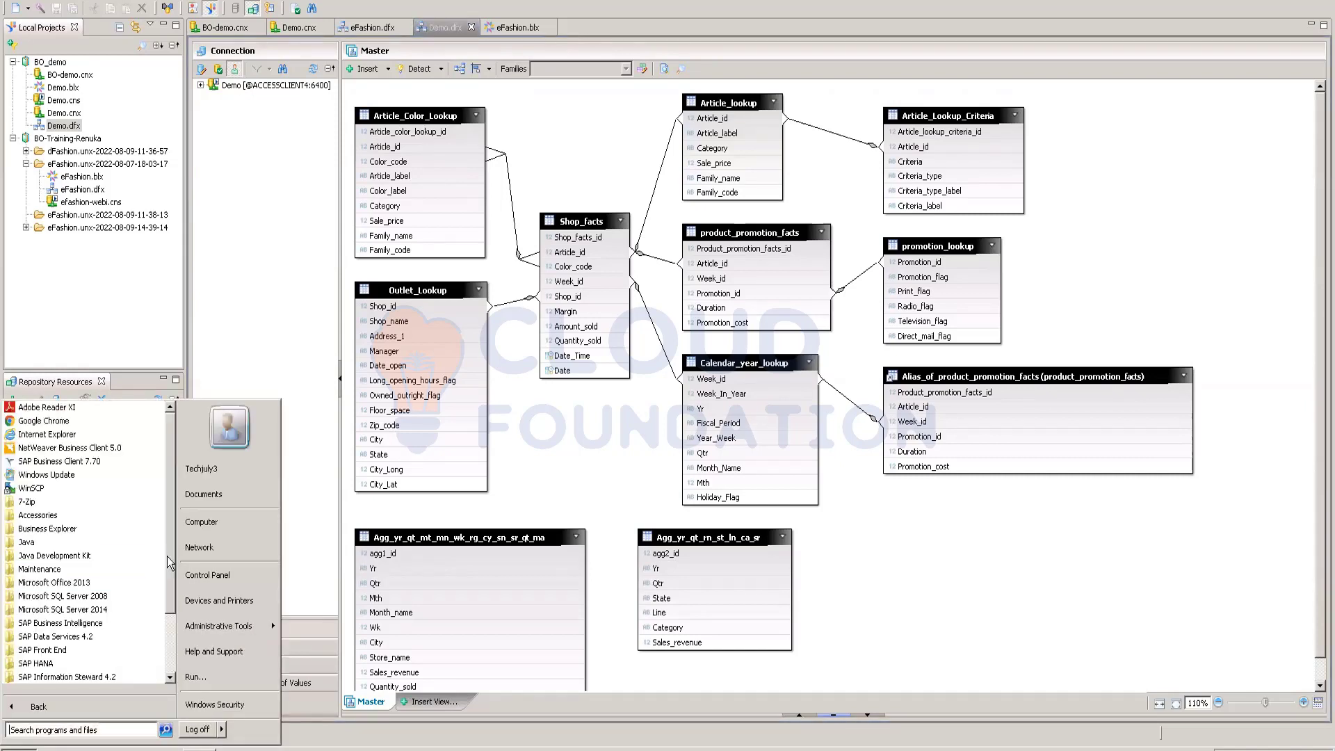
scroll(170, 567, down, 2)
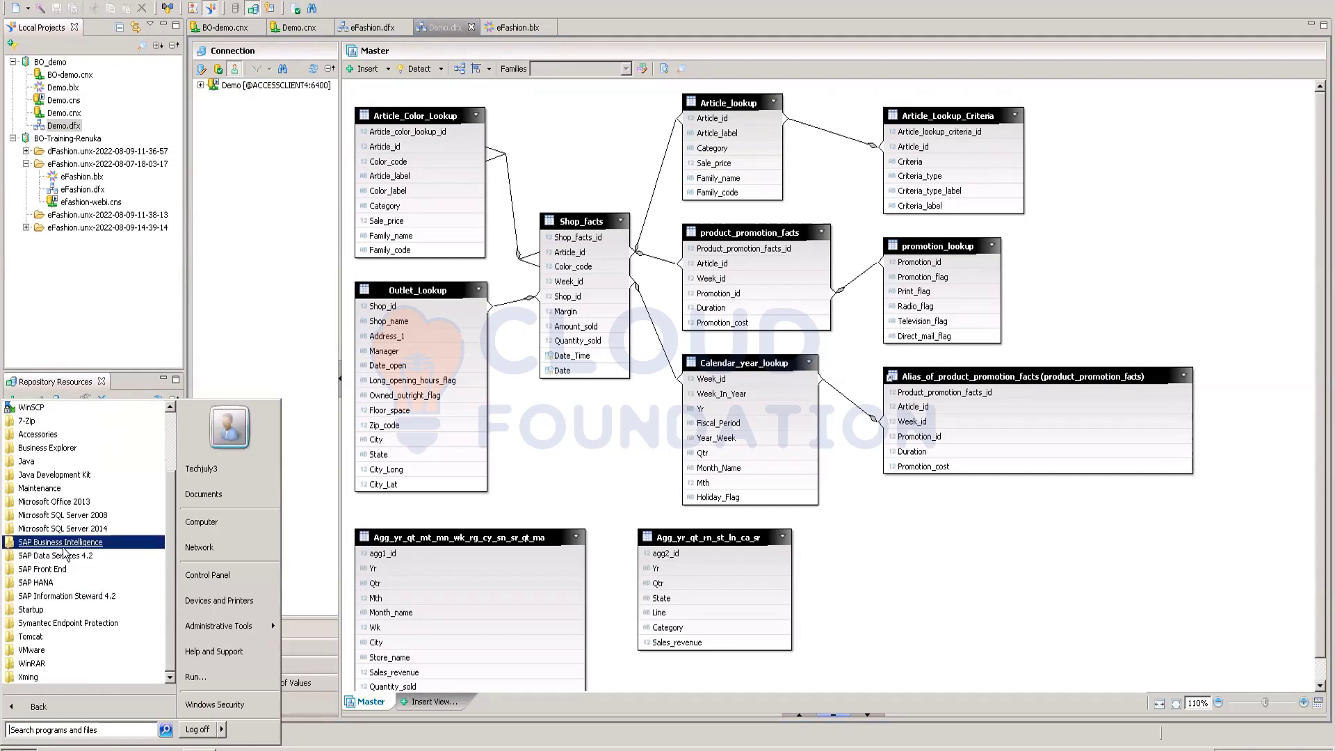
click(55, 545)
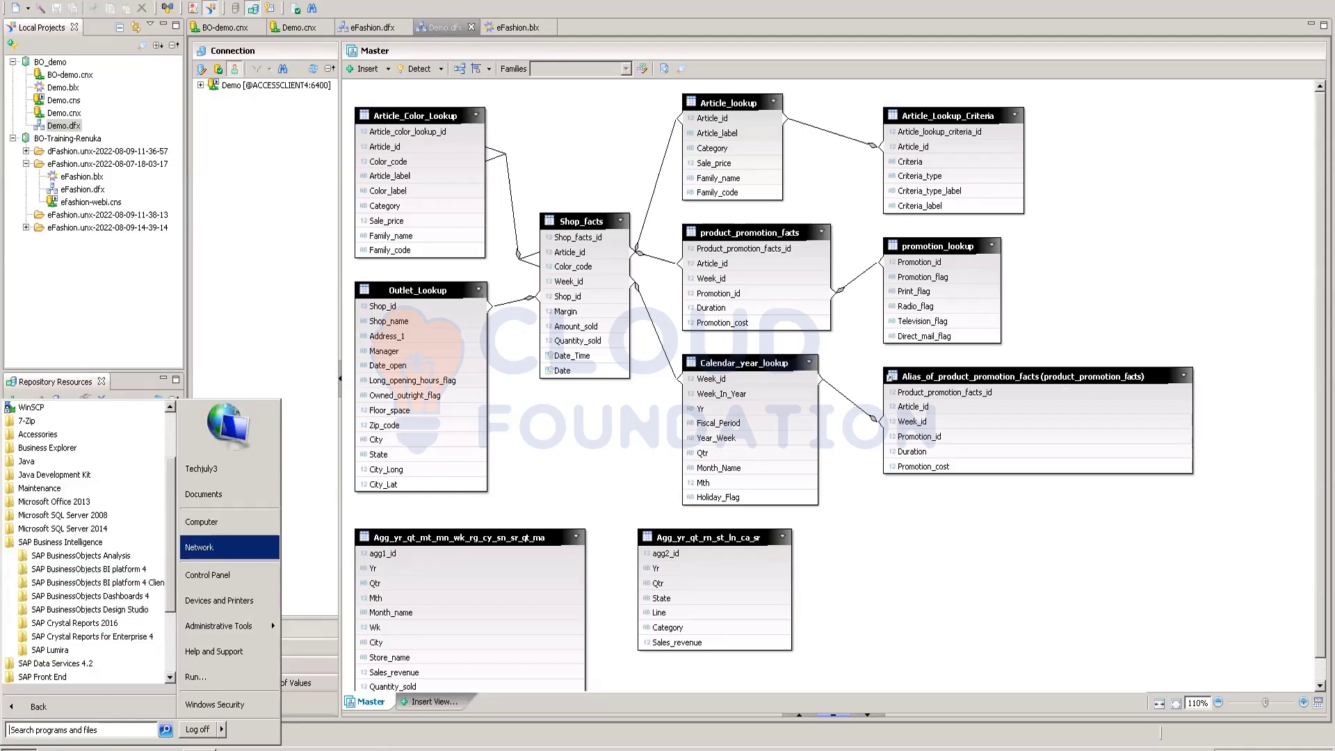
key(Escape)
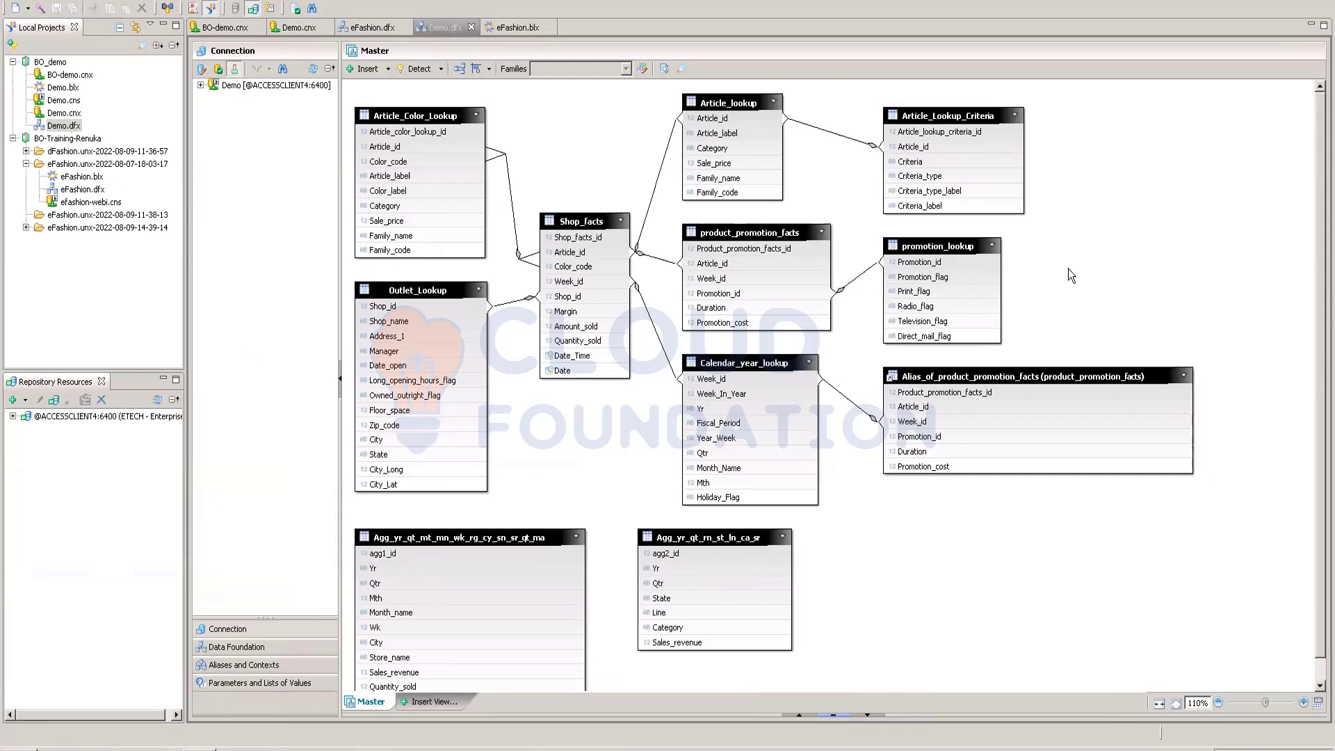
Open the existing Demo.blx business layer from the BO_demo project.
click(70, 129)
right_click(69, 129)
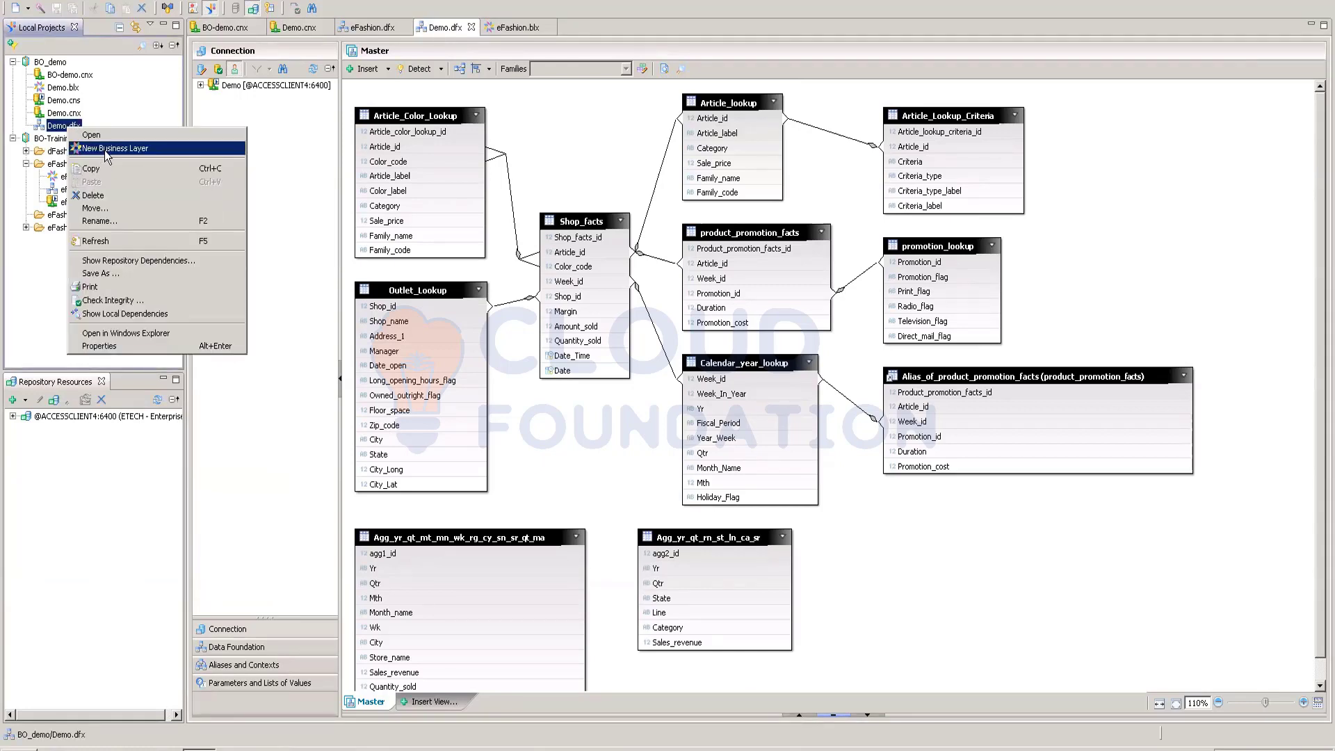
click(67, 90)
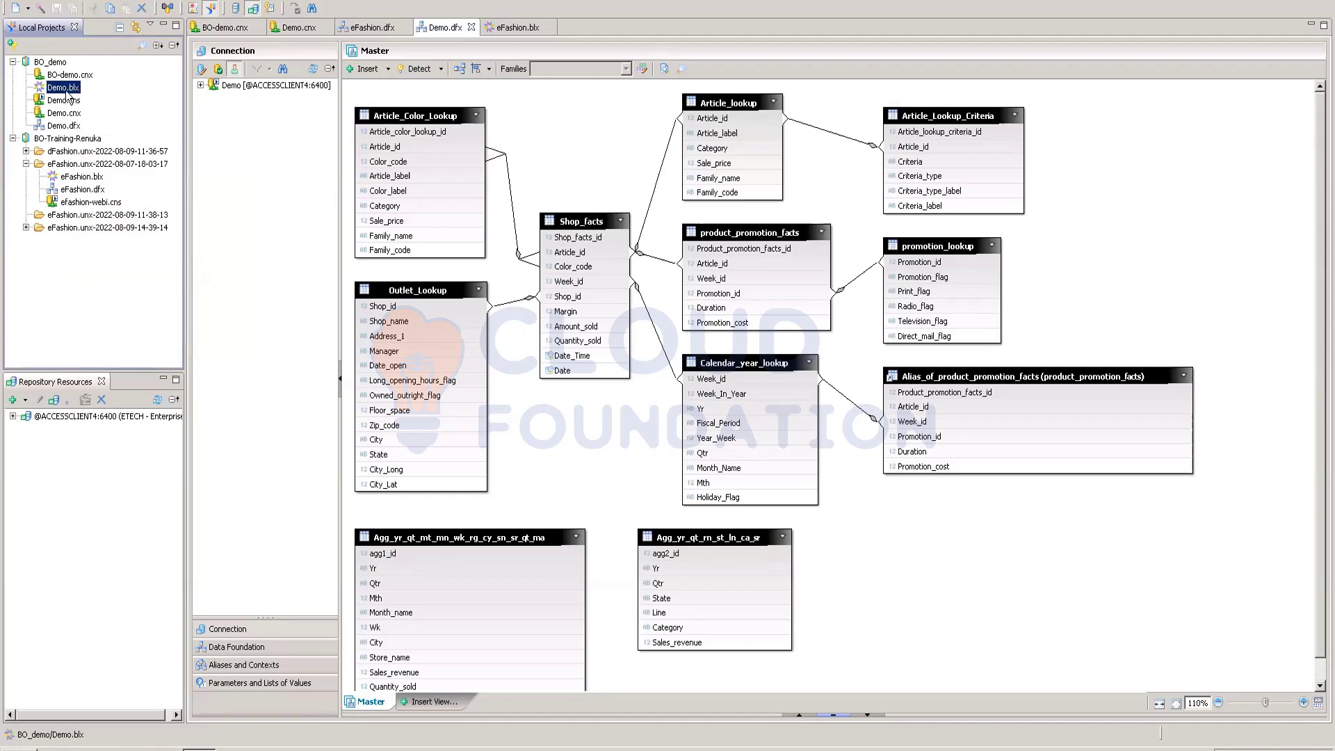
double_click(68, 89)
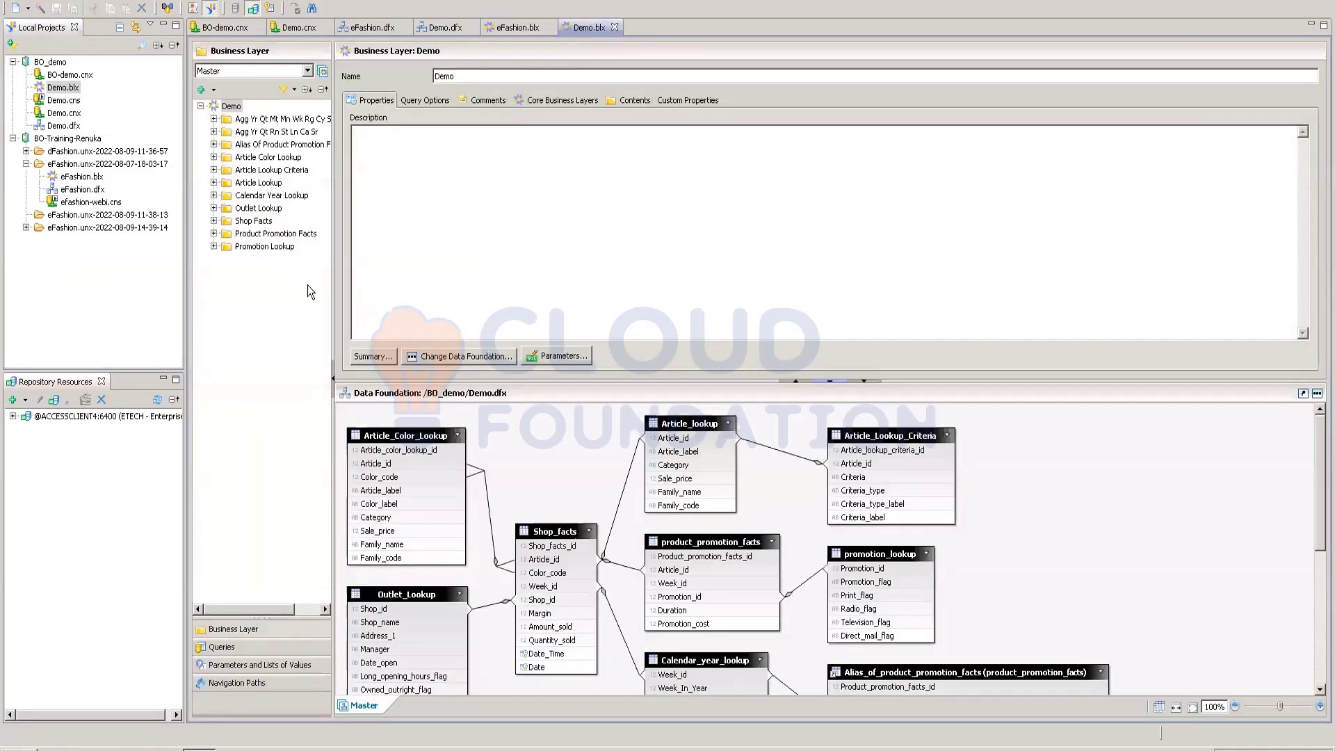
Examine the objects in the Demo business layer's aggregate, article, calendar, outlet and promotion folders, collapsing each one again.
click(213, 119)
click(213, 119)
click(213, 132)
click(213, 131)
click(214, 144)
click(213, 144)
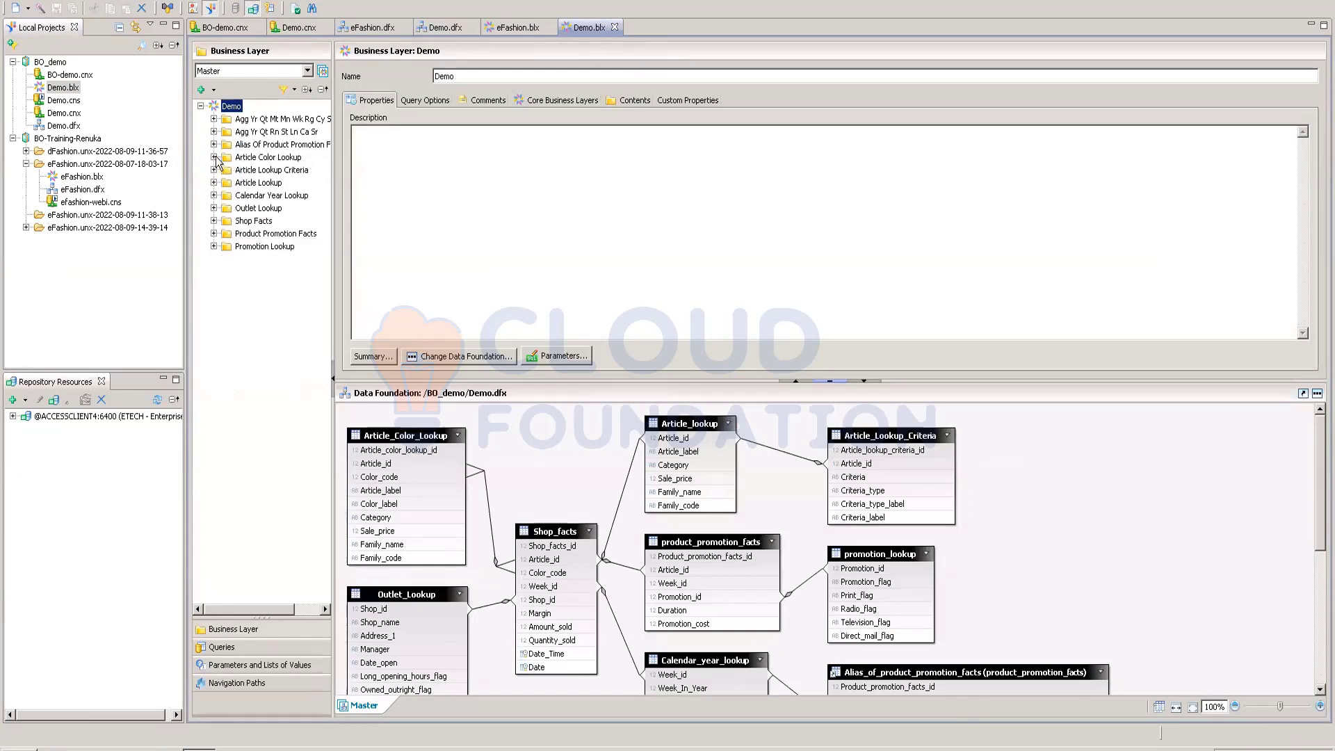
click(213, 157)
click(213, 157)
click(214, 170)
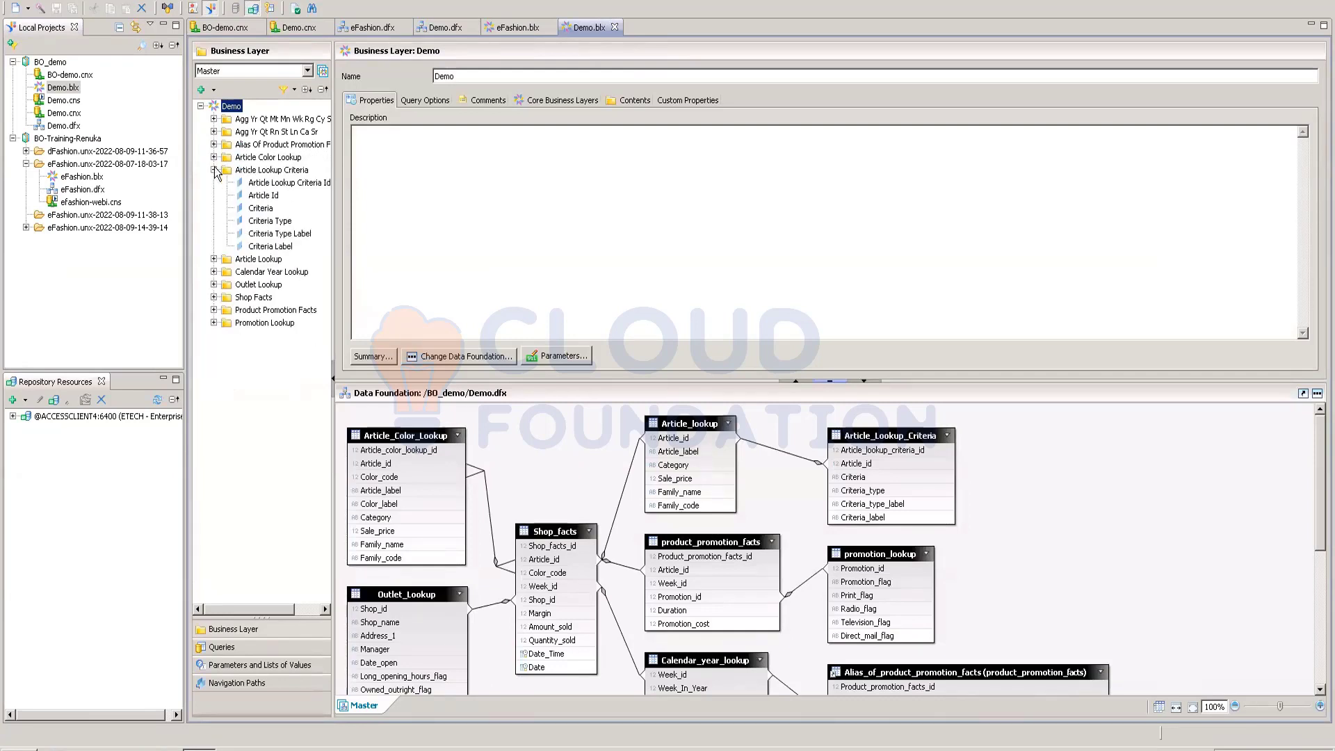
click(213, 170)
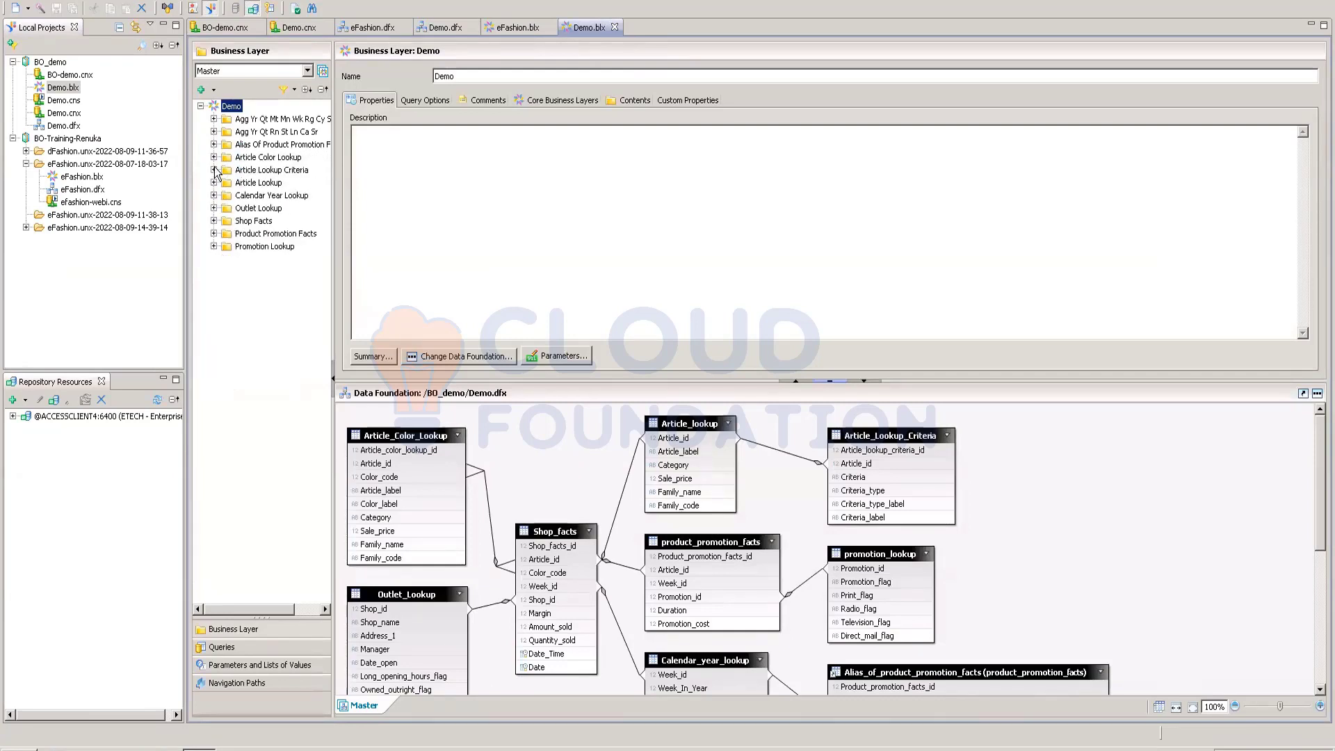
click(213, 233)
click(214, 233)
click(214, 208)
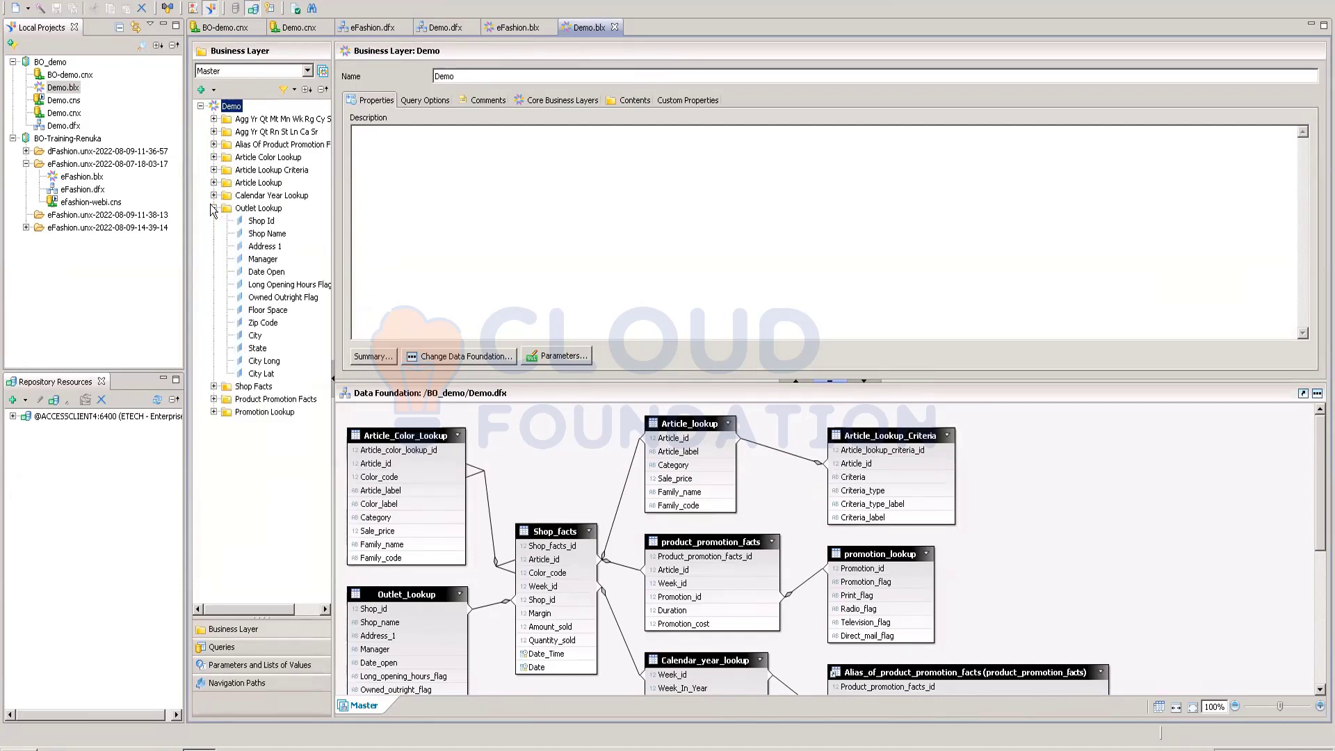
click(213, 208)
click(213, 195)
click(213, 195)
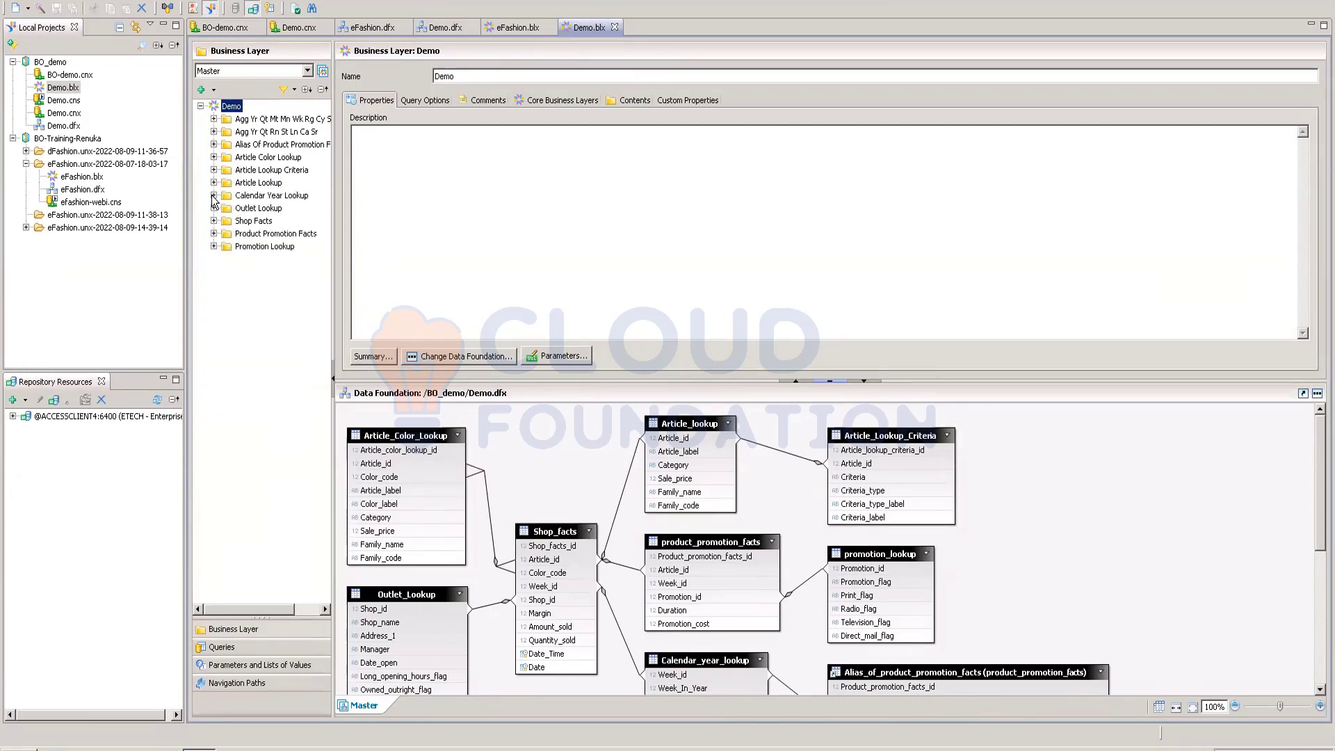
click(214, 246)
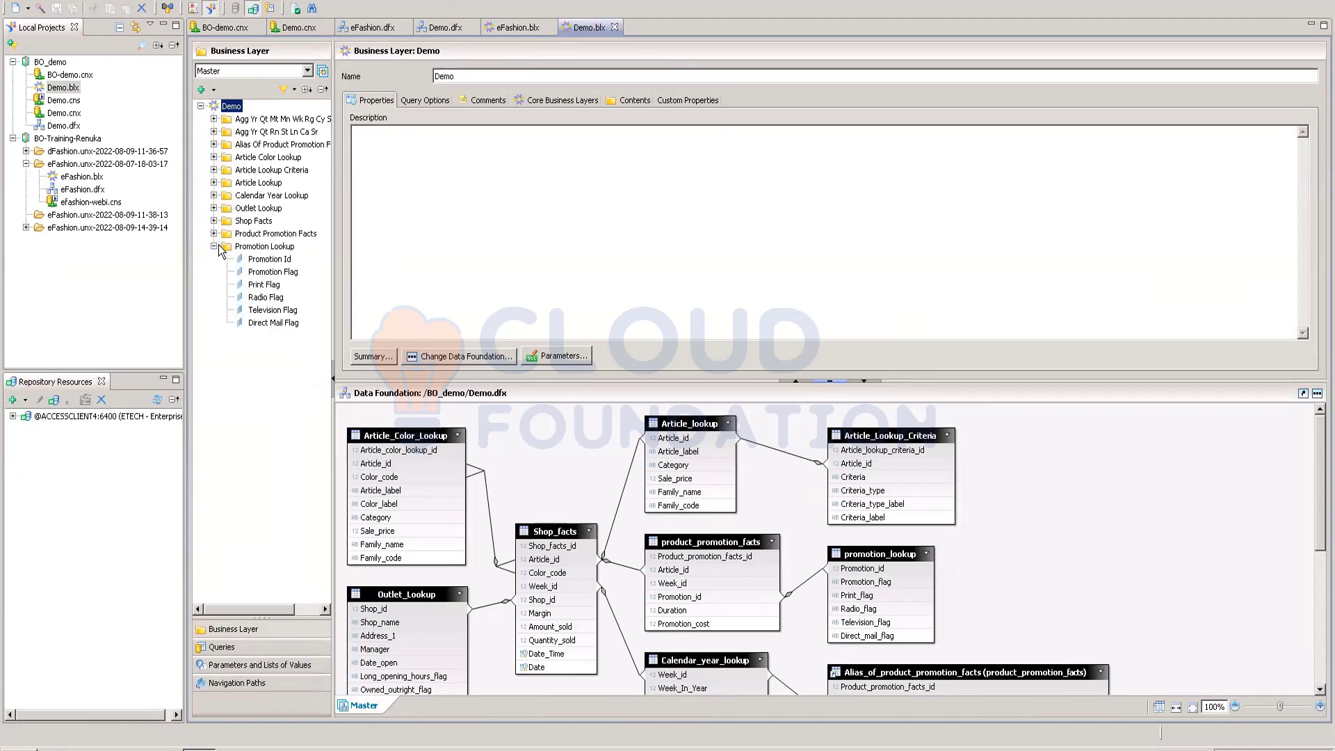
click(218, 245)
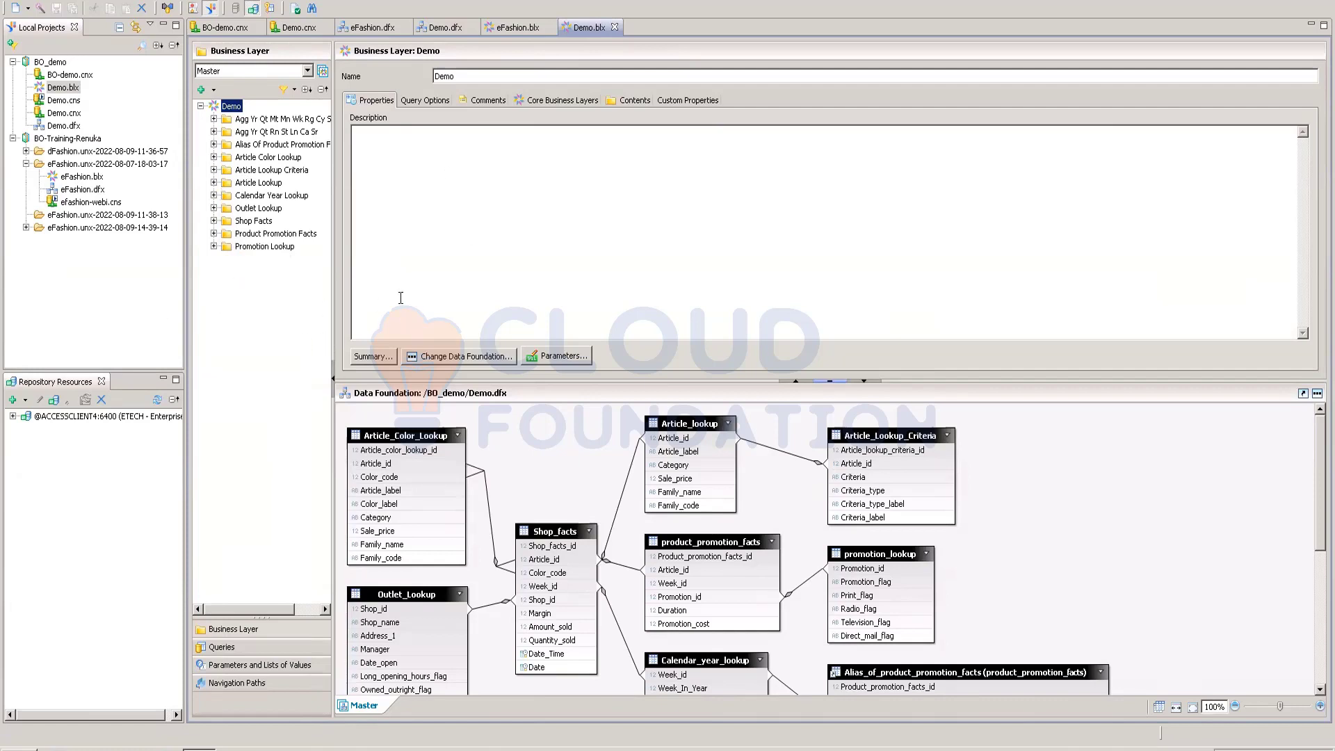
Check which dimension objects the Shop Facts folder contains and collapse the folder again.
click(215, 221)
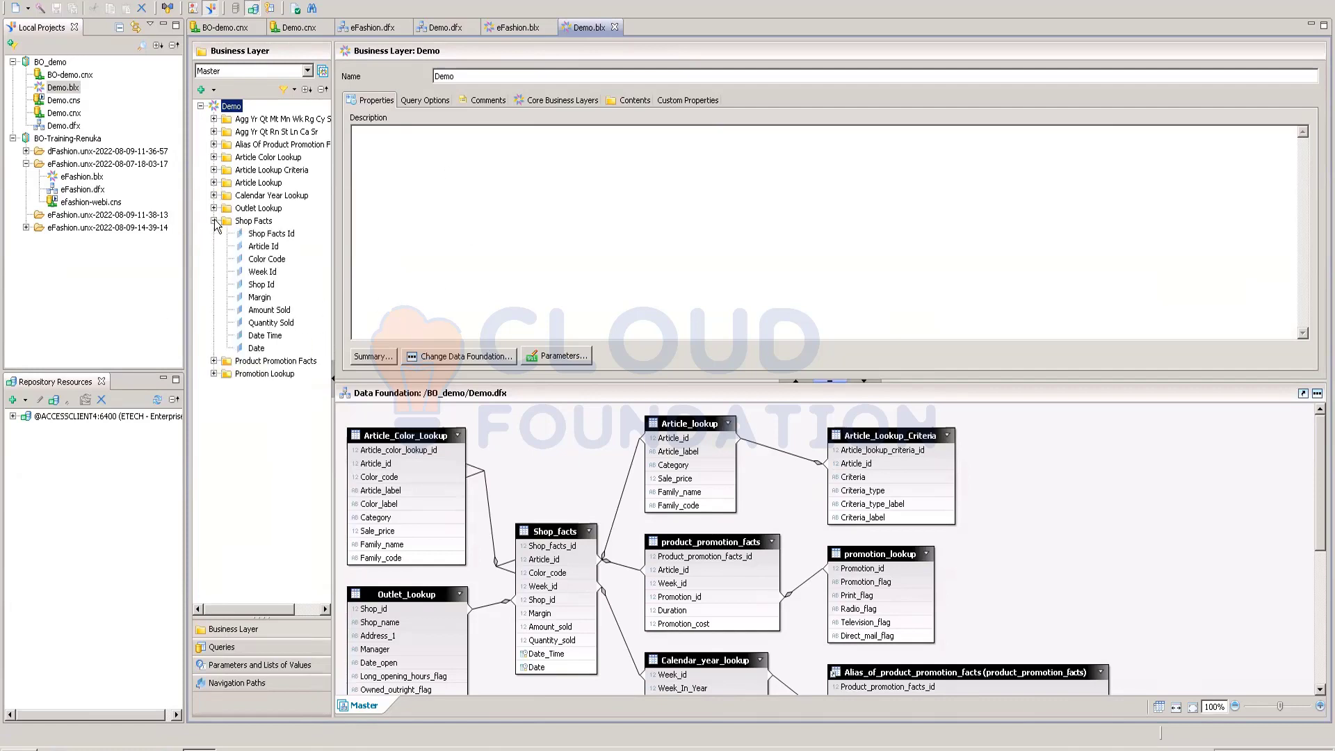
click(214, 222)
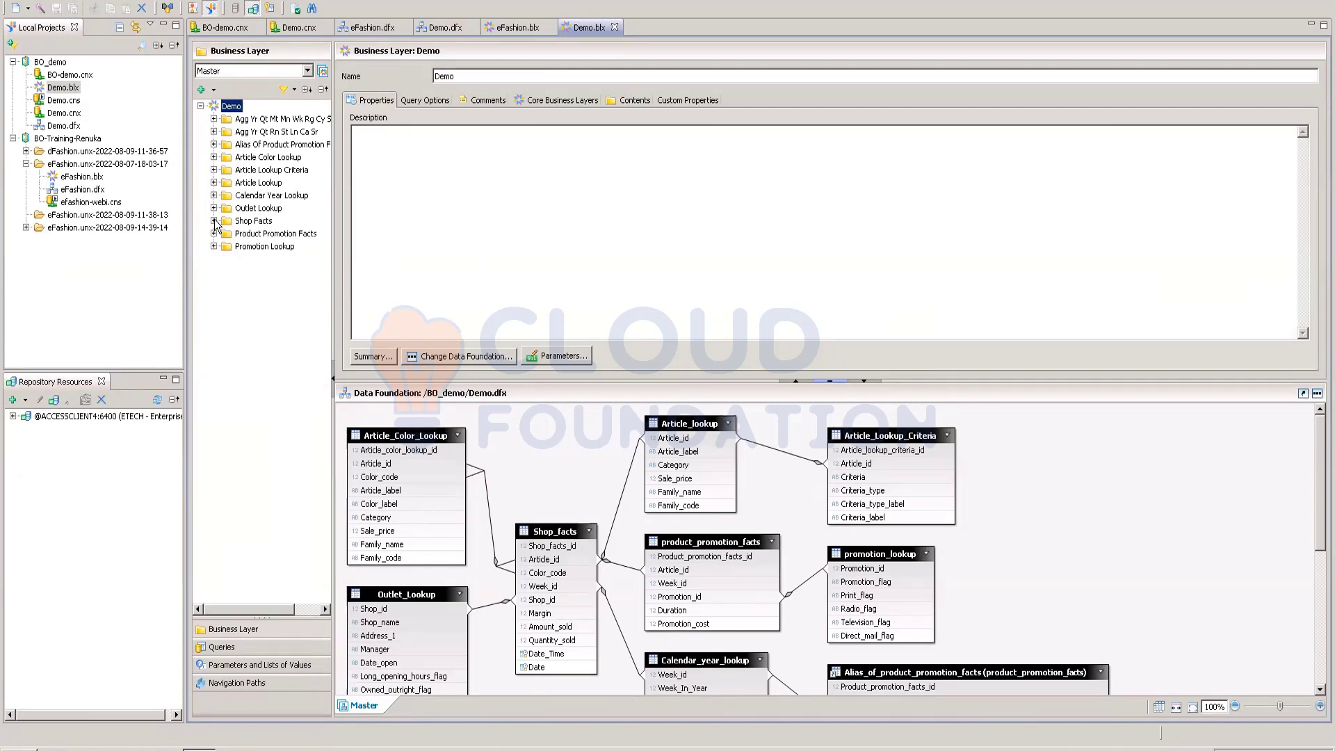
click(214, 221)
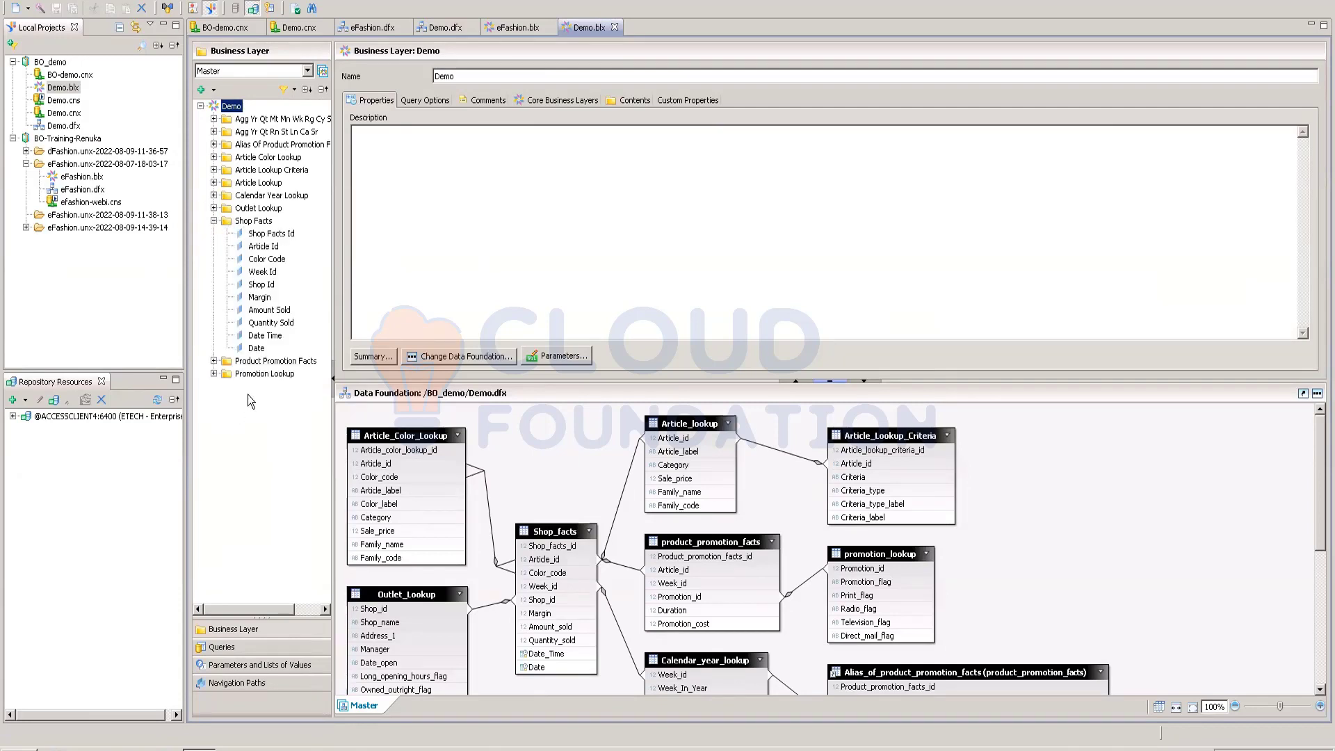
click(214, 221)
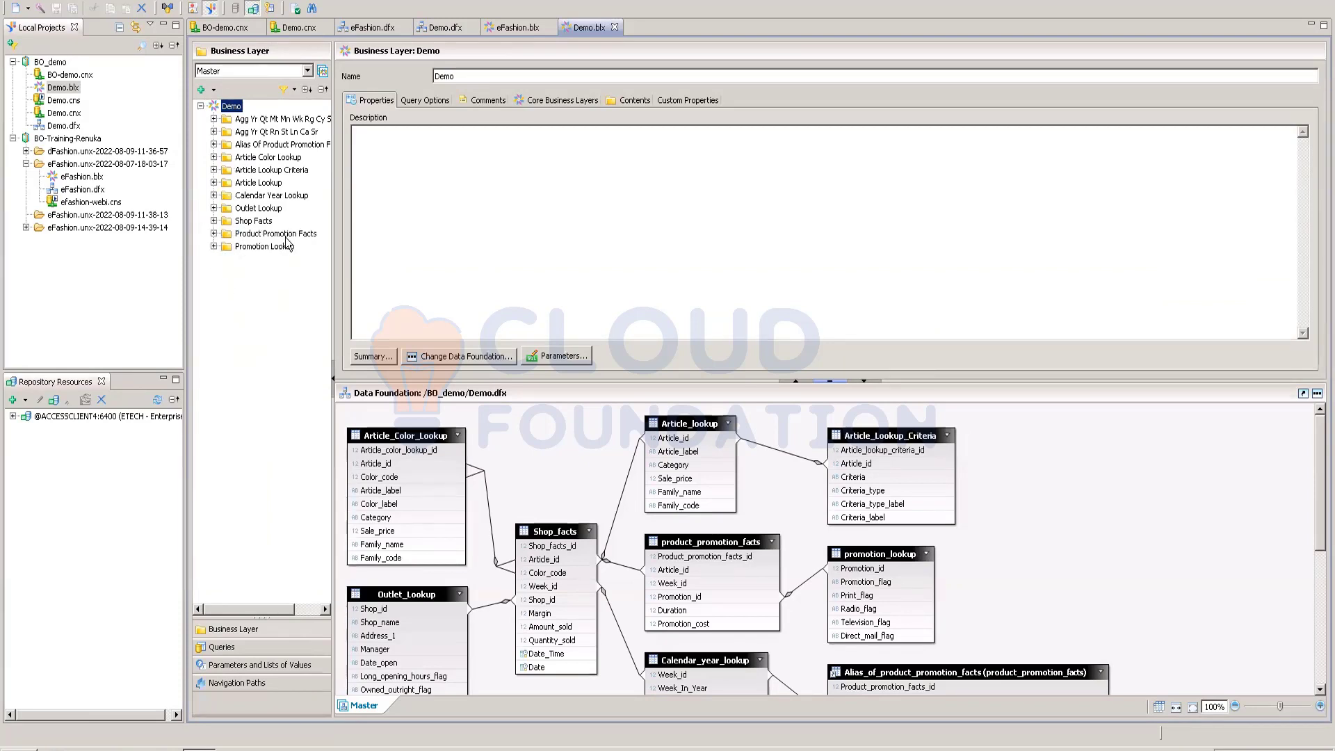
right_click(205, 284)
mouse_move(236, 294)
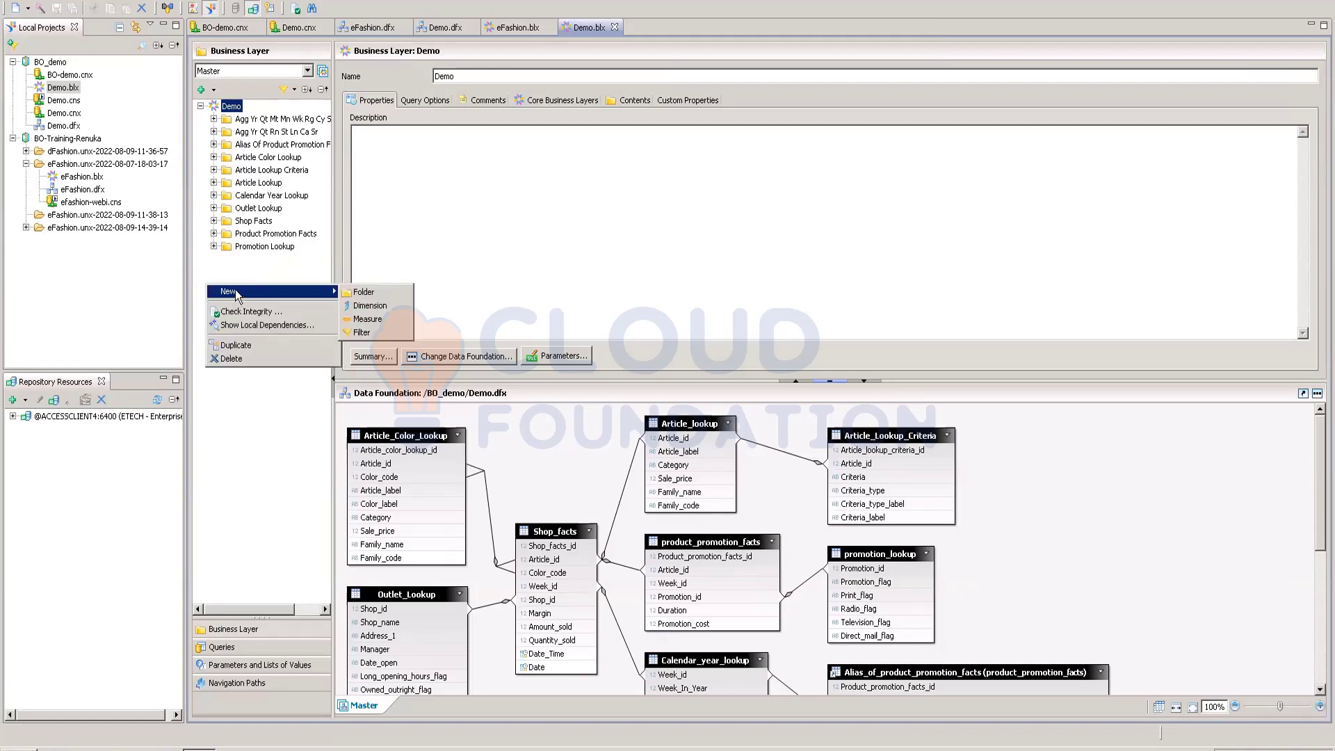
click(231, 266)
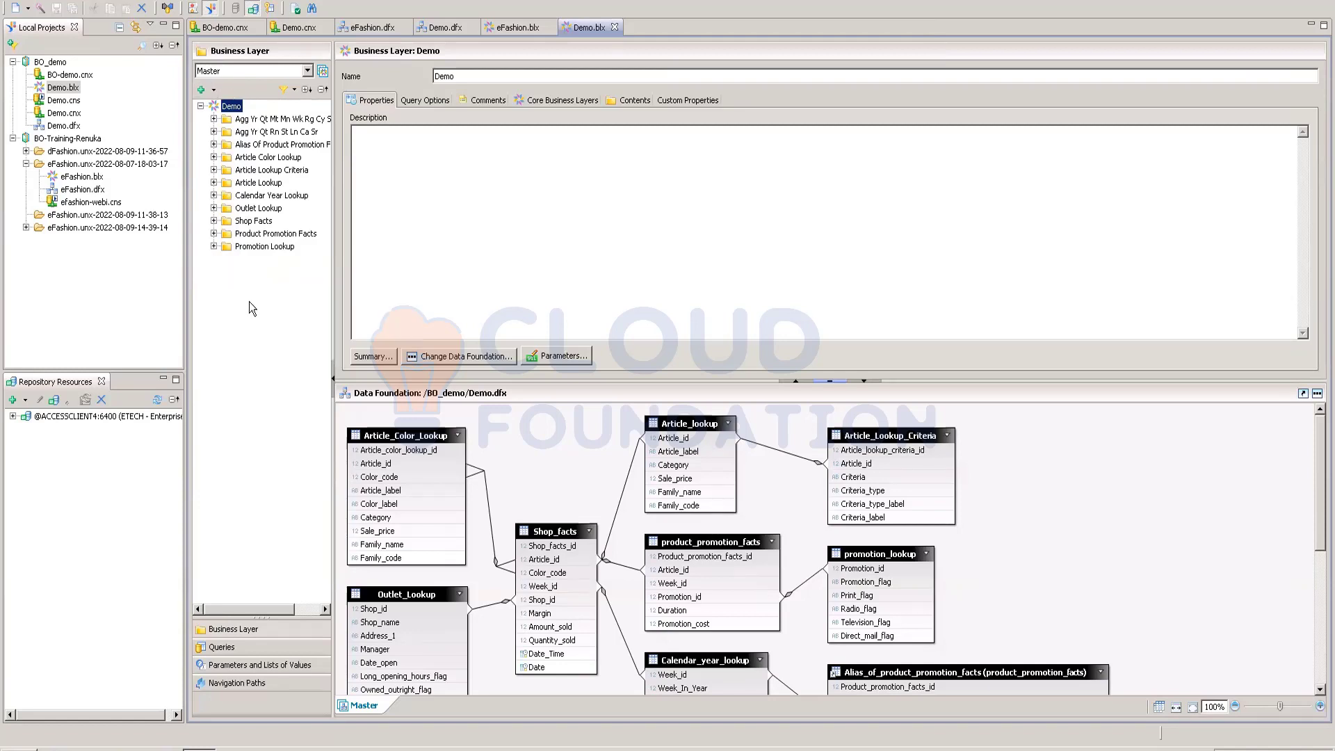
Create a new folder named "Time period" in the Demo business layer.
right_click(210, 277)
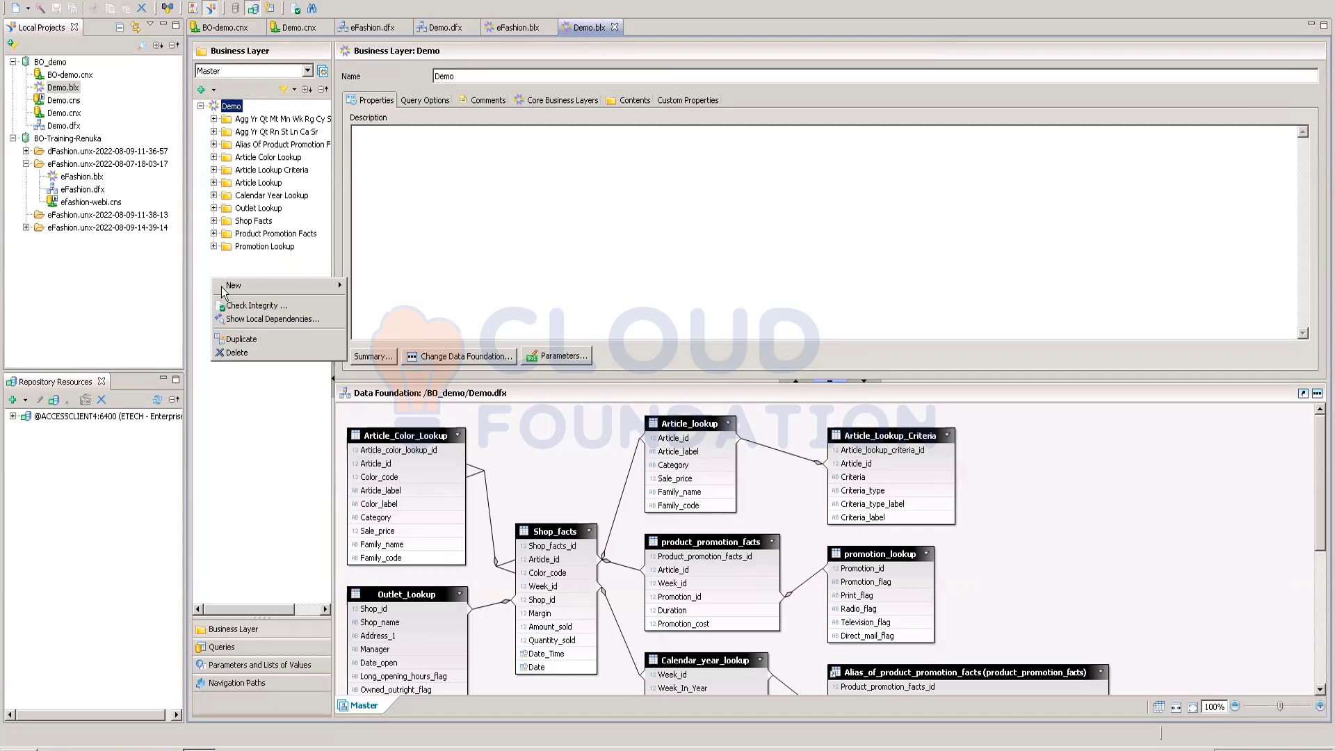
mouse_move(241, 291)
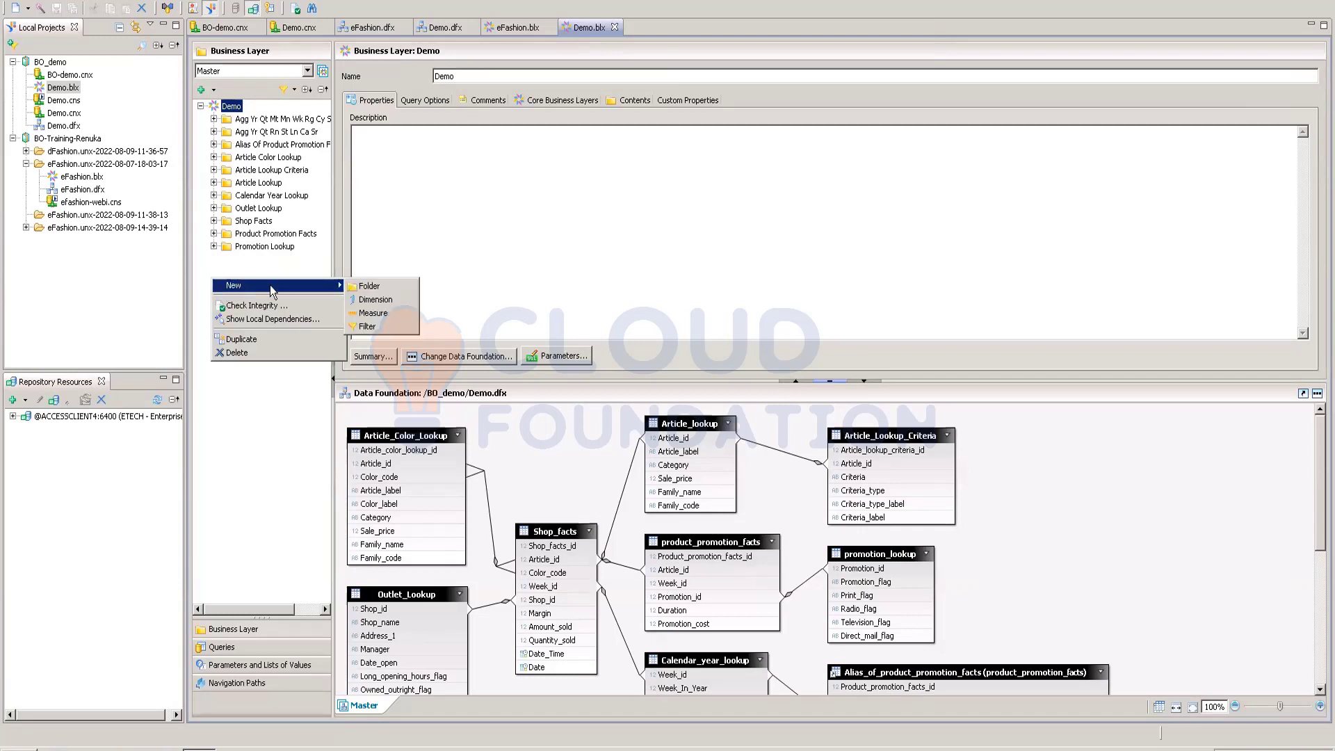
click(368, 286)
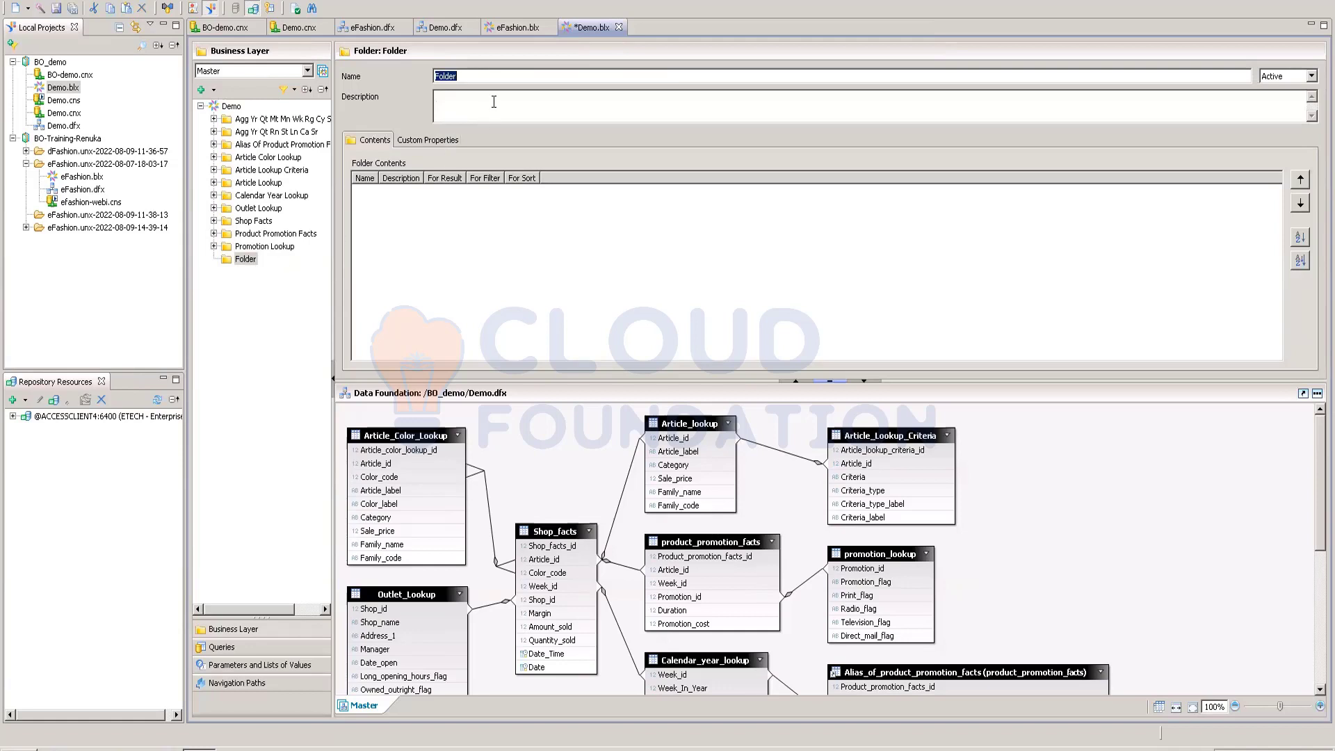
text(Time period)
click(255, 261)
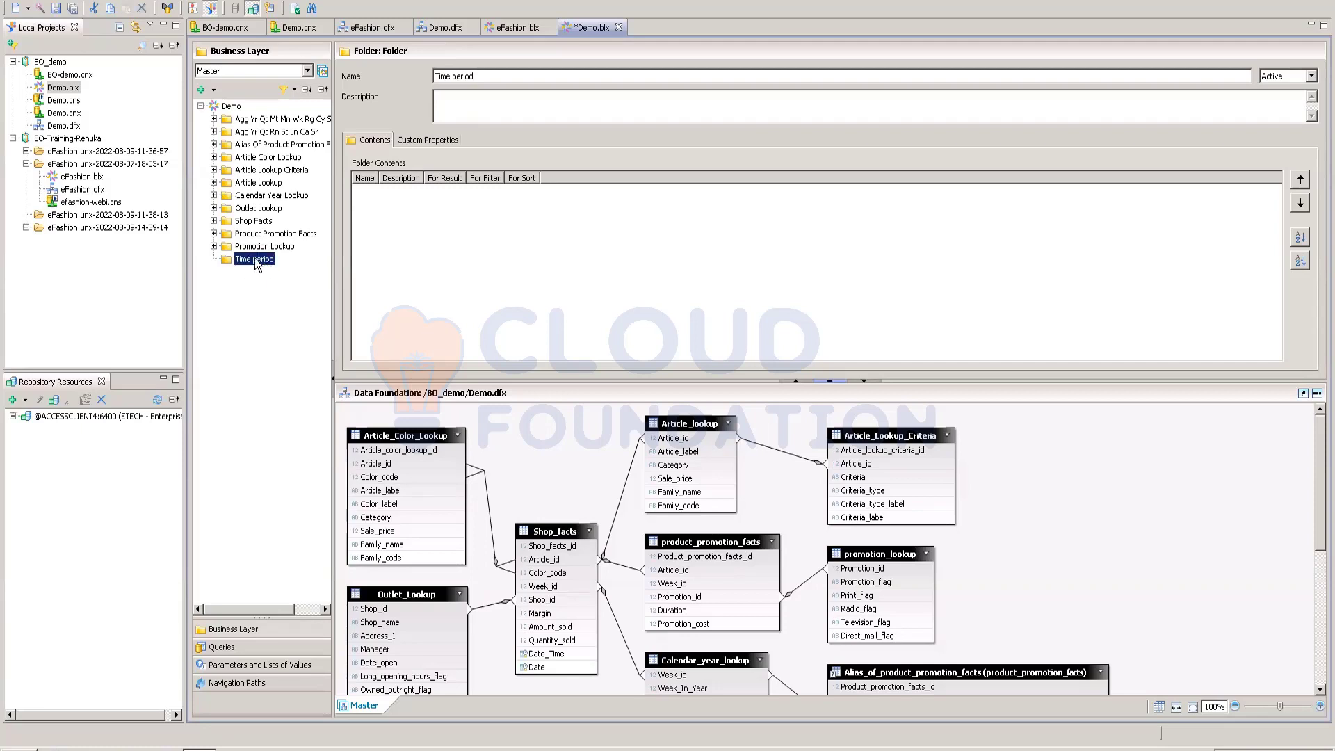
Create a new dimension named "Year" inside the Time period folder.
right_click(258, 265)
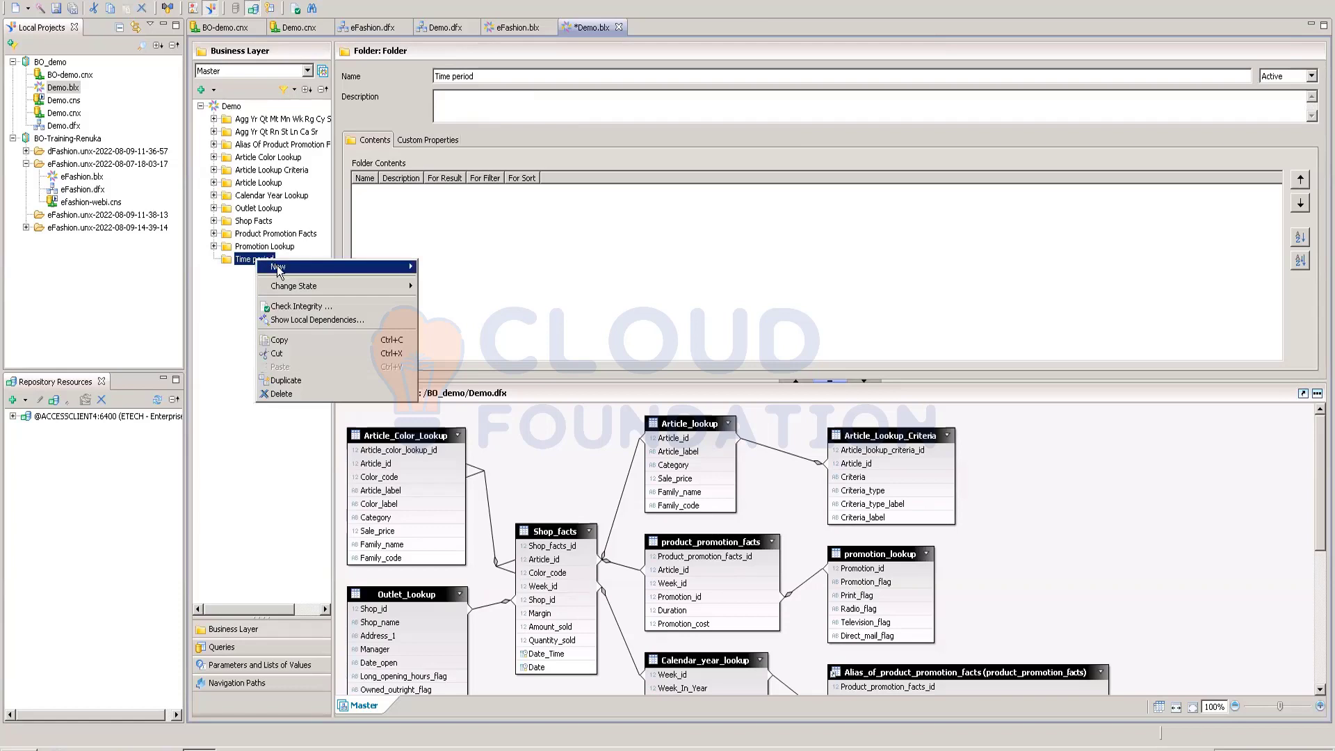
mouse_move(361, 267)
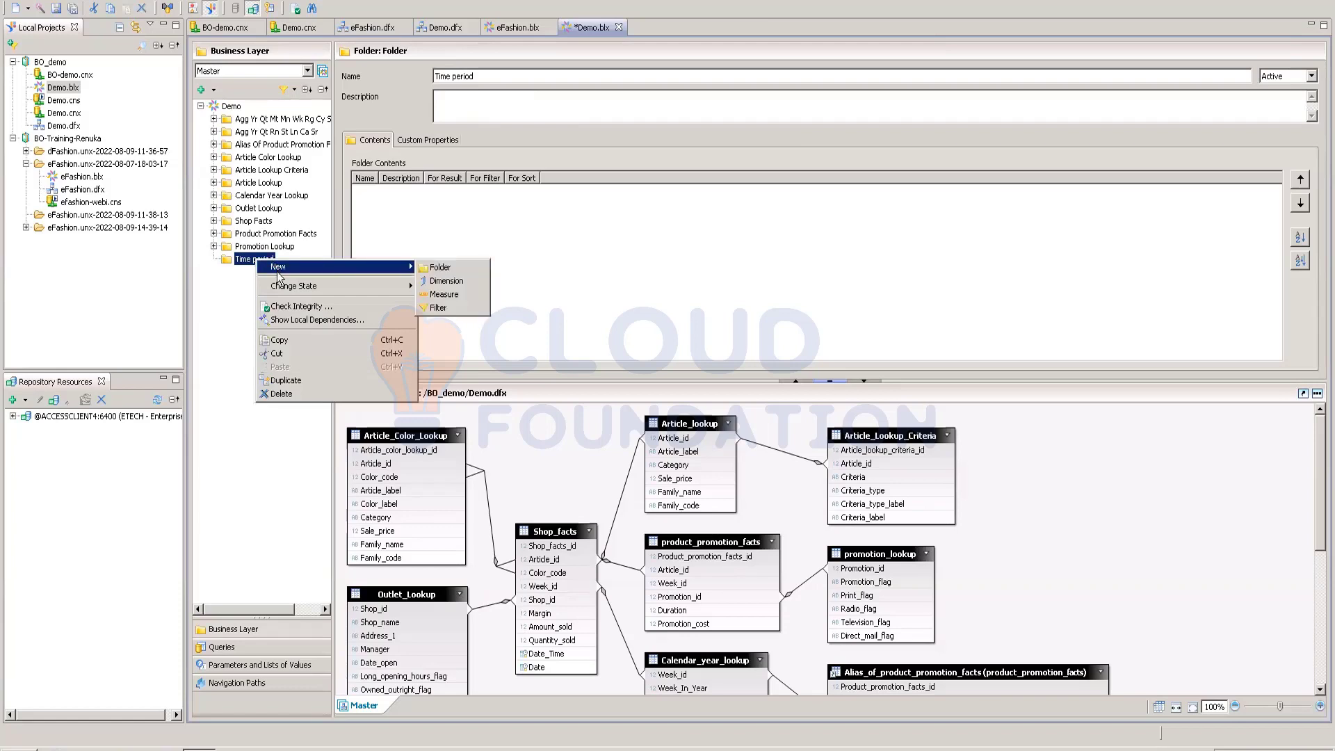
click(444, 282)
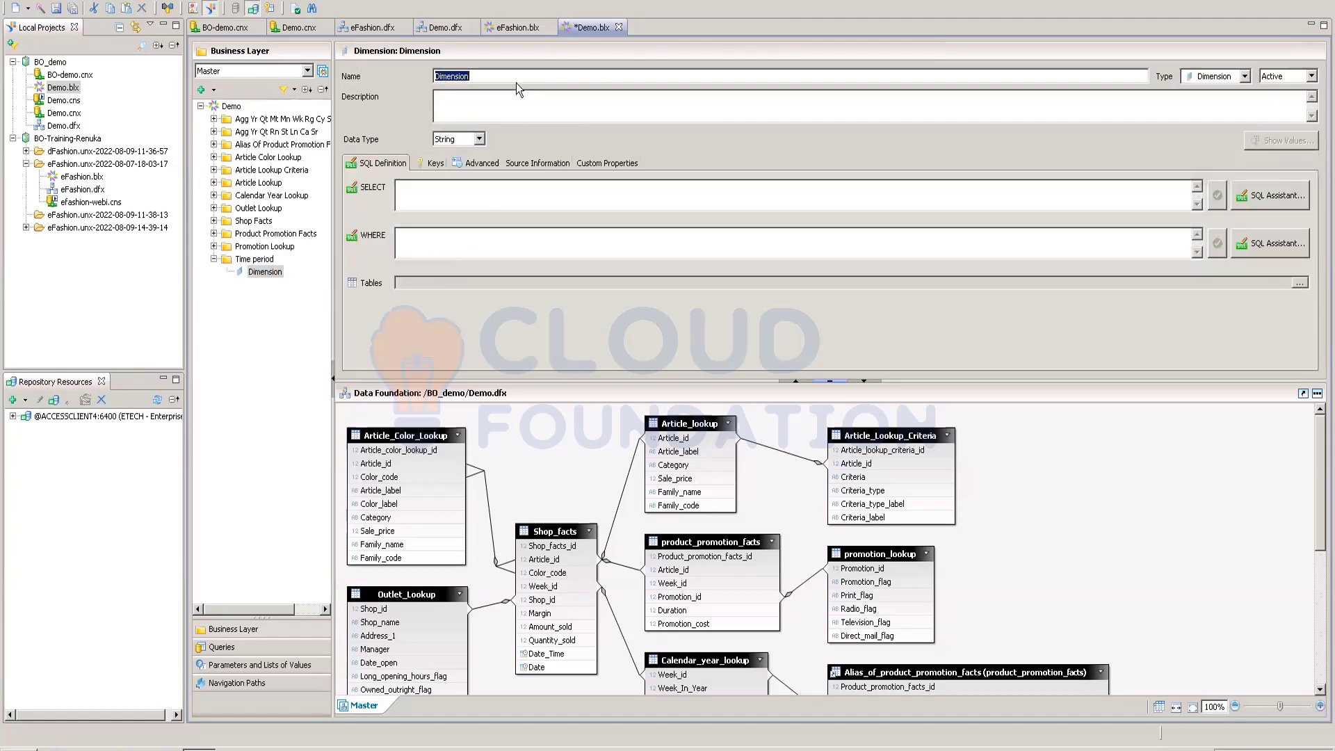
text(Year)
Define the Year dimension's SELECT expression as Calendar_year_lookup.Yr using the SQL Assistant, and validate it.
click(444, 193)
click(1275, 199)
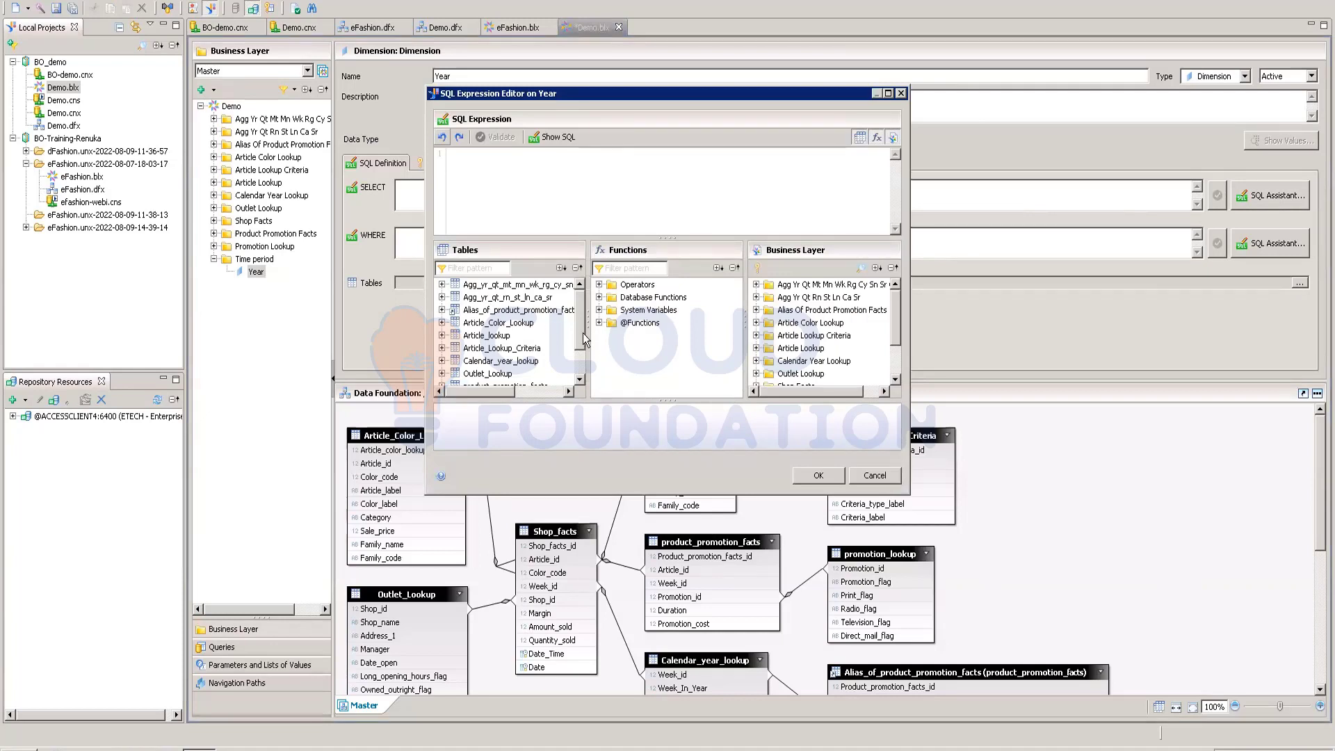
scroll(582, 346, down, 1)
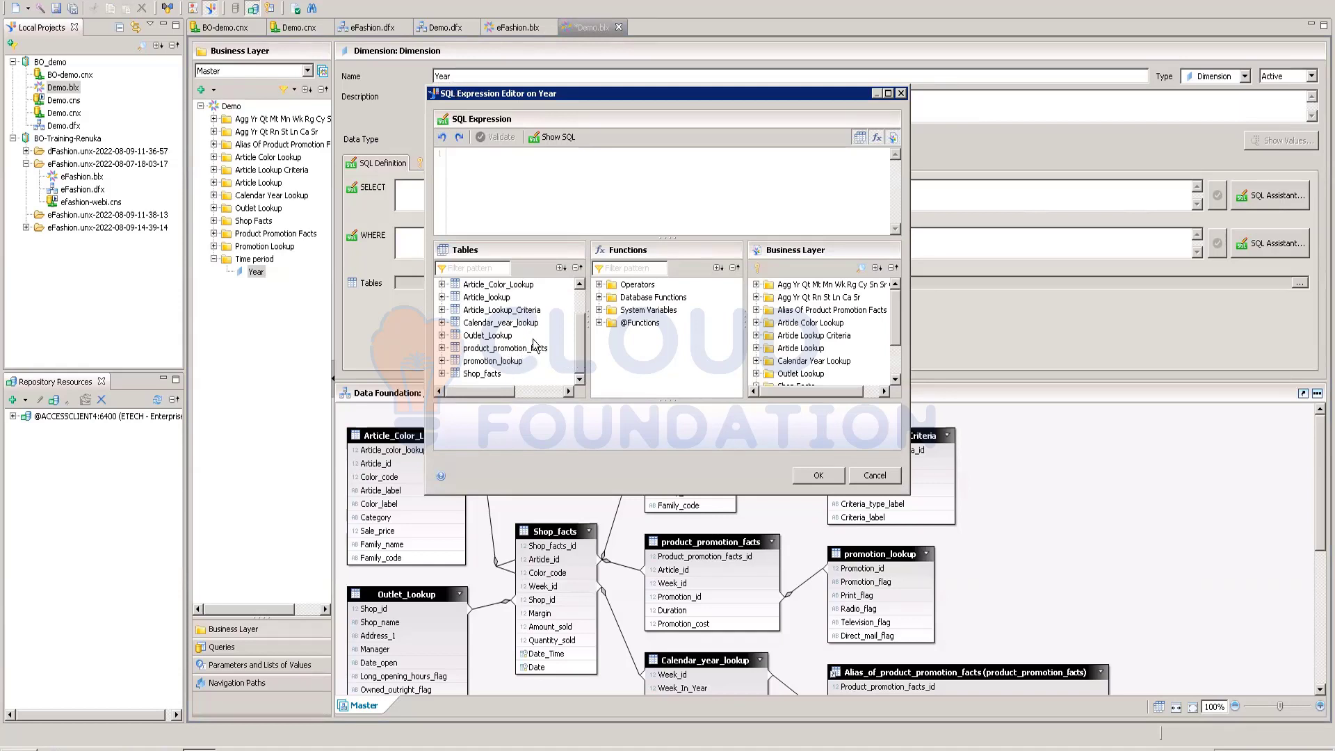
click(443, 323)
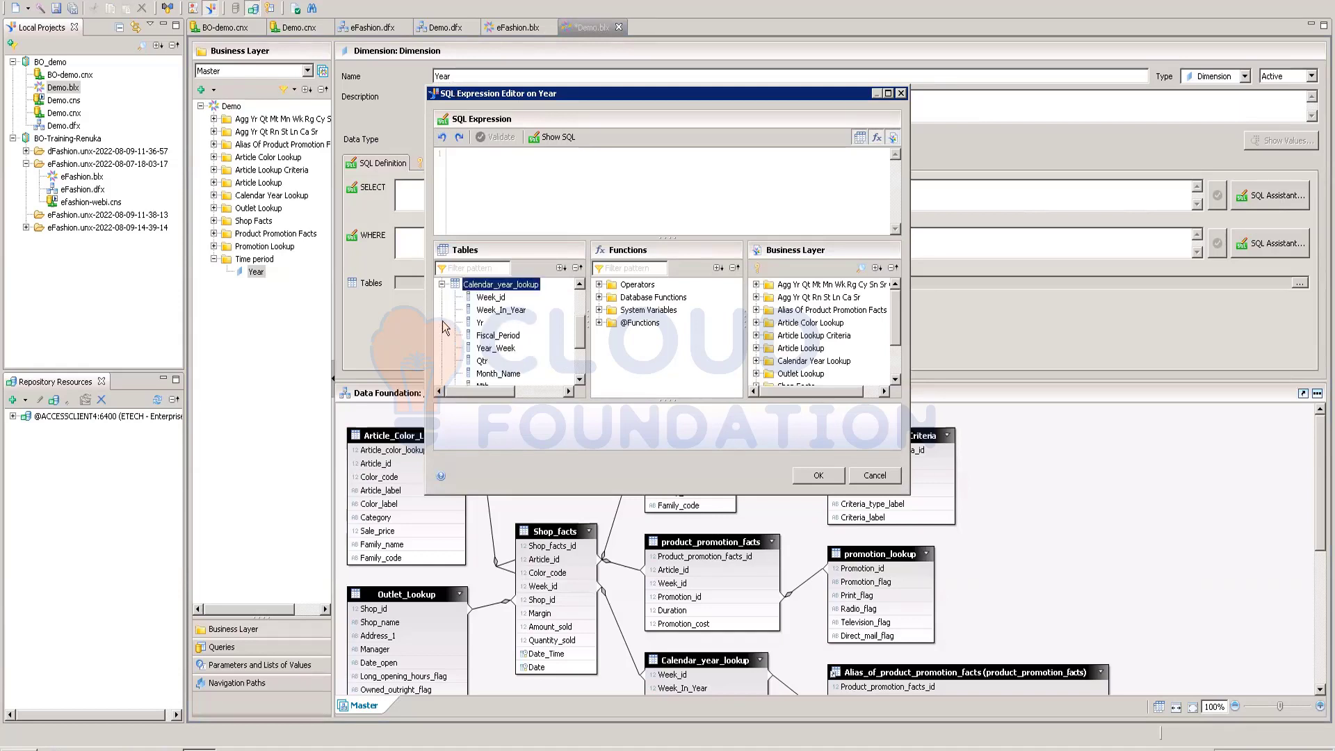
click(483, 324)
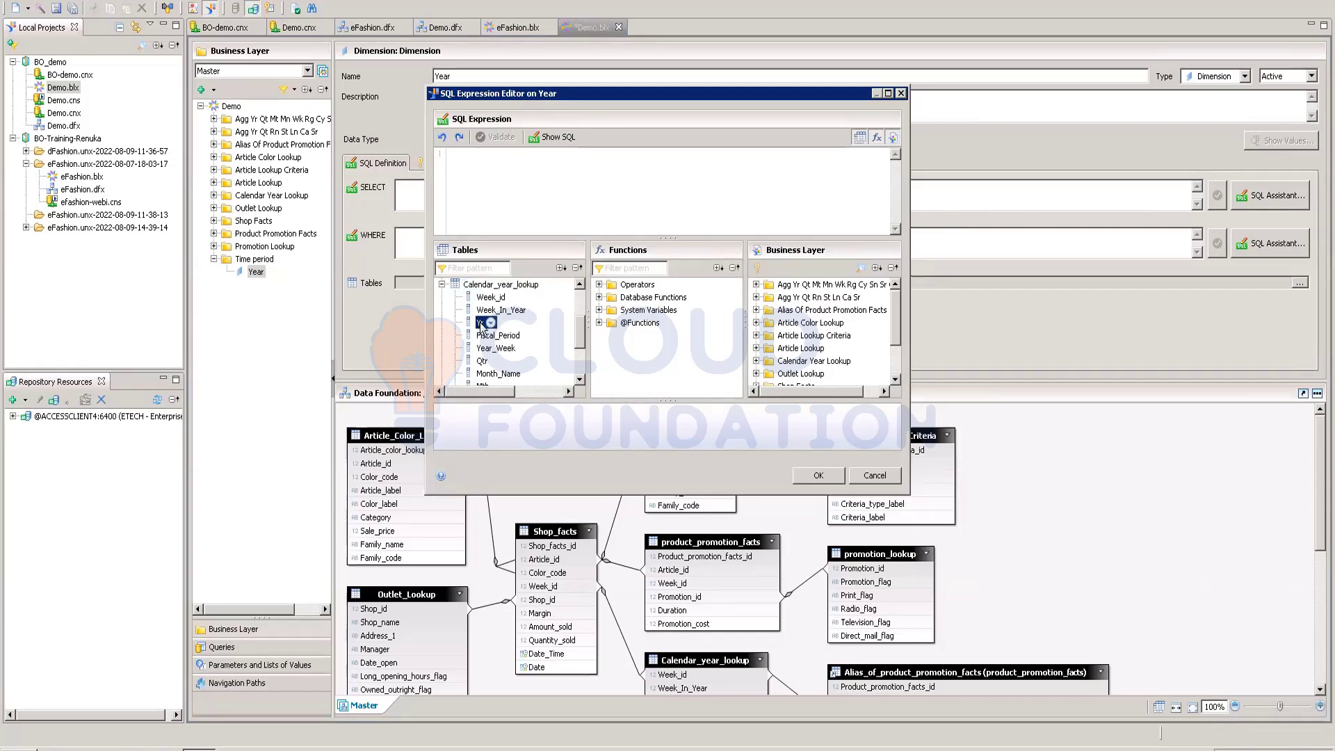
double_click(482, 324)
click(495, 138)
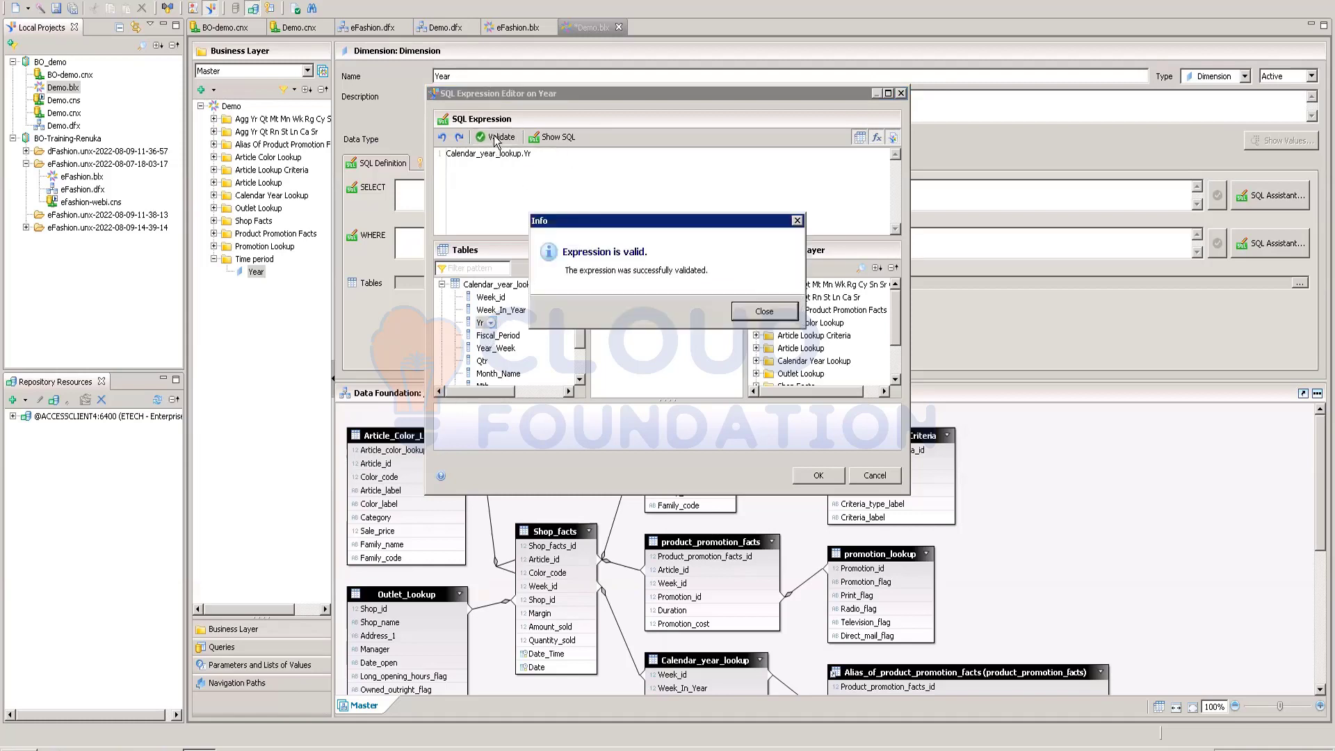
click(768, 312)
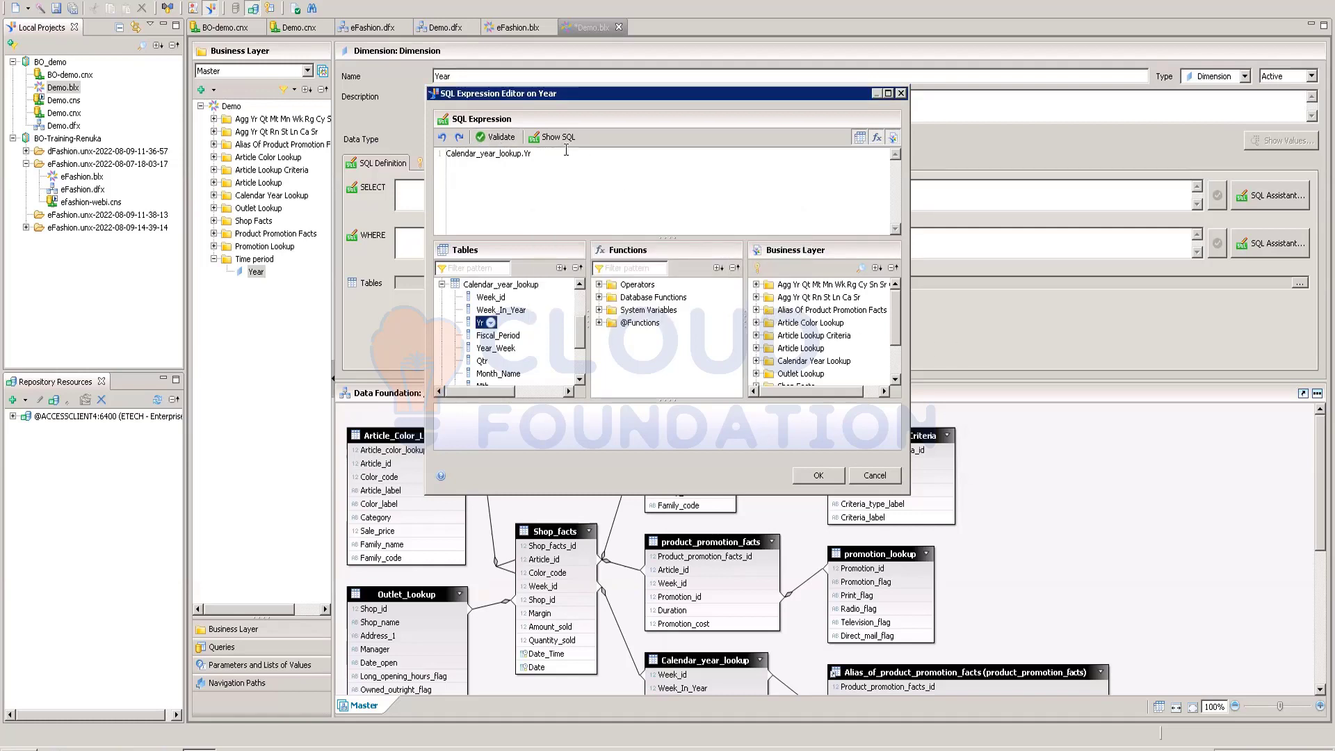
click(819, 475)
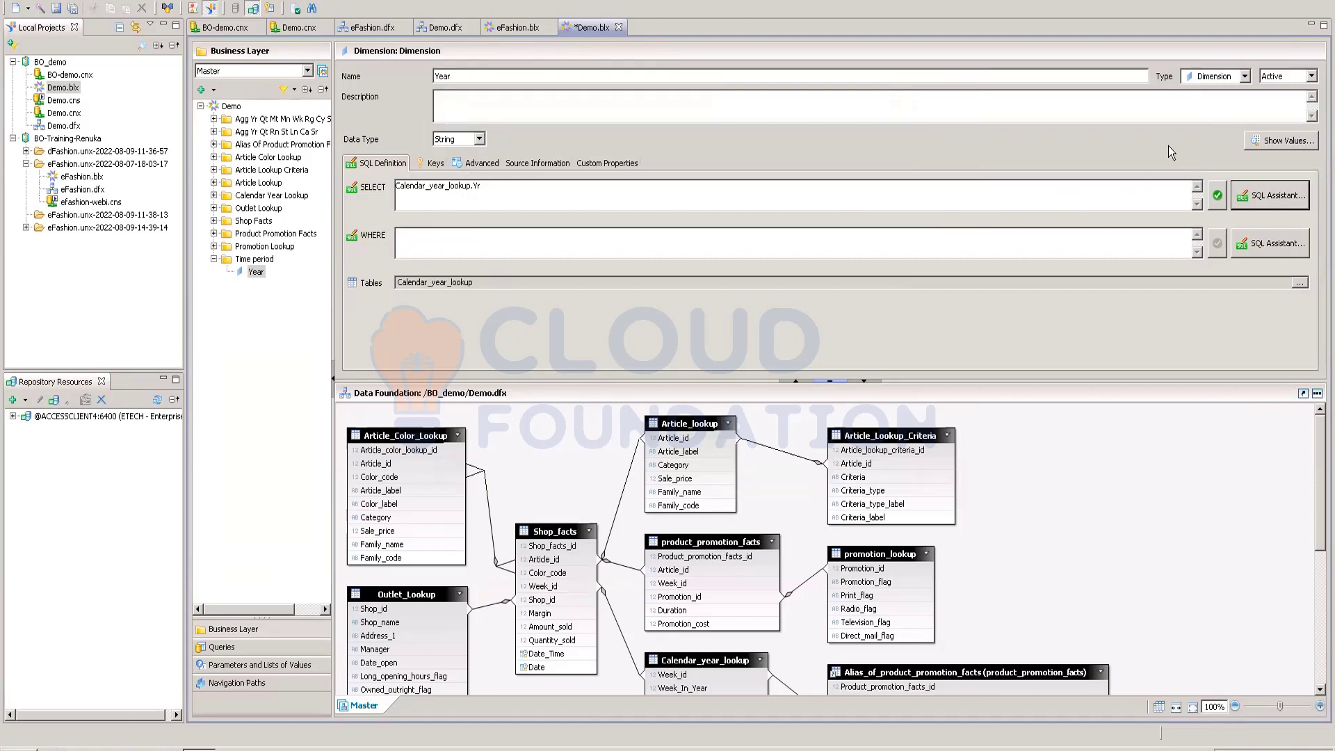
Keep the Year object's type as Dimension and preview its raw data and distinct values, closing the preview again.
click(1246, 77)
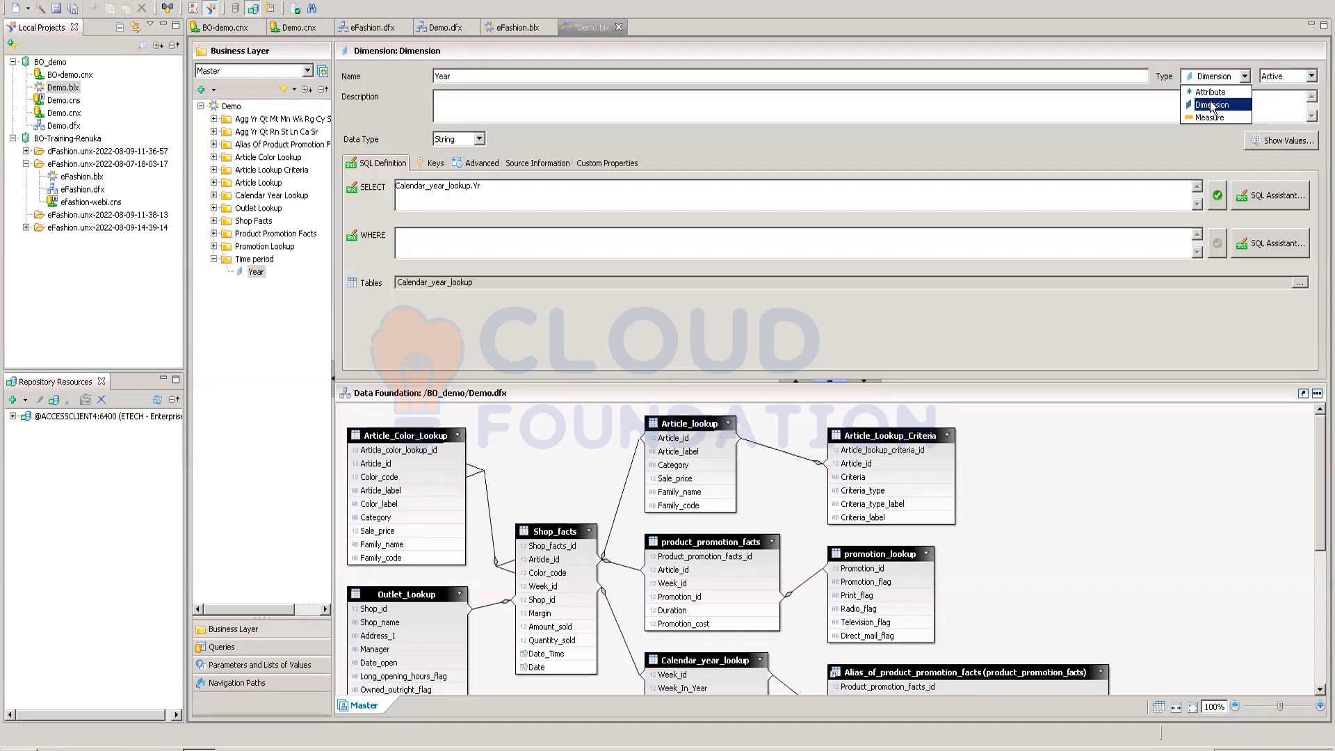
click(1211, 105)
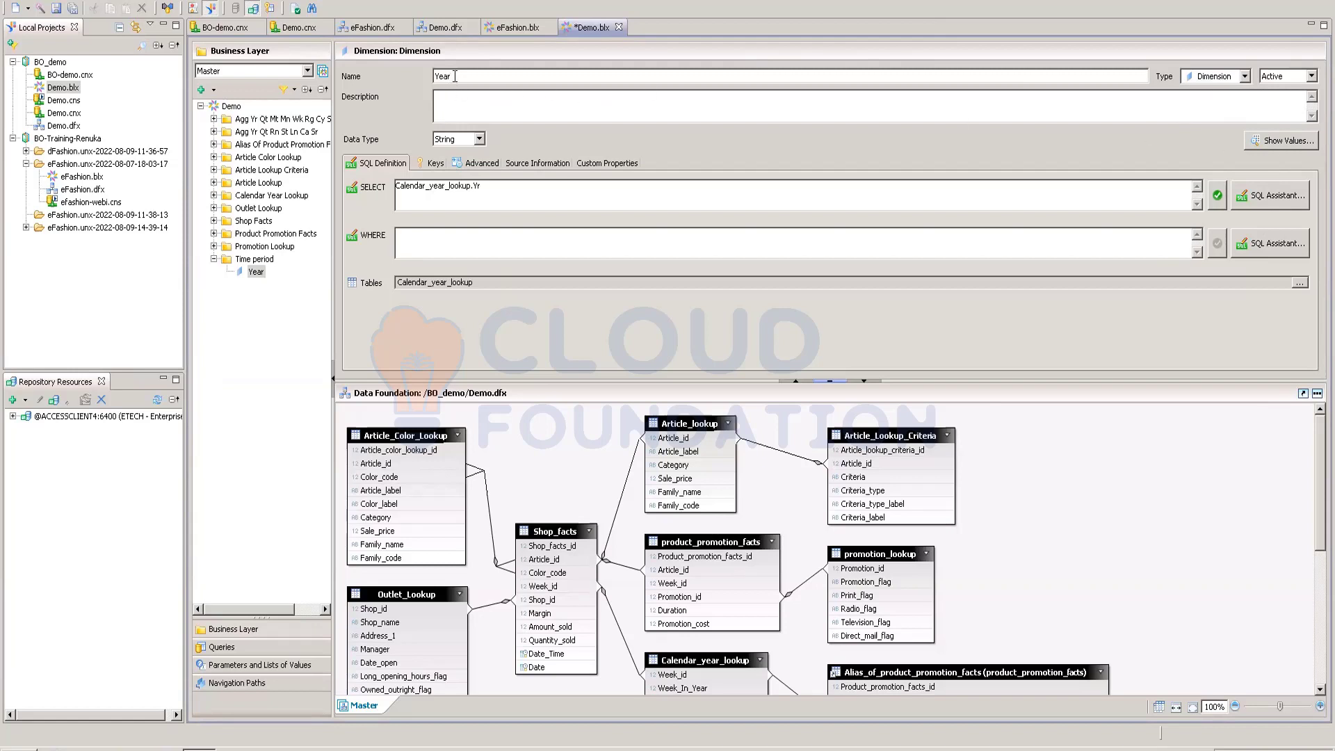
click(1286, 143)
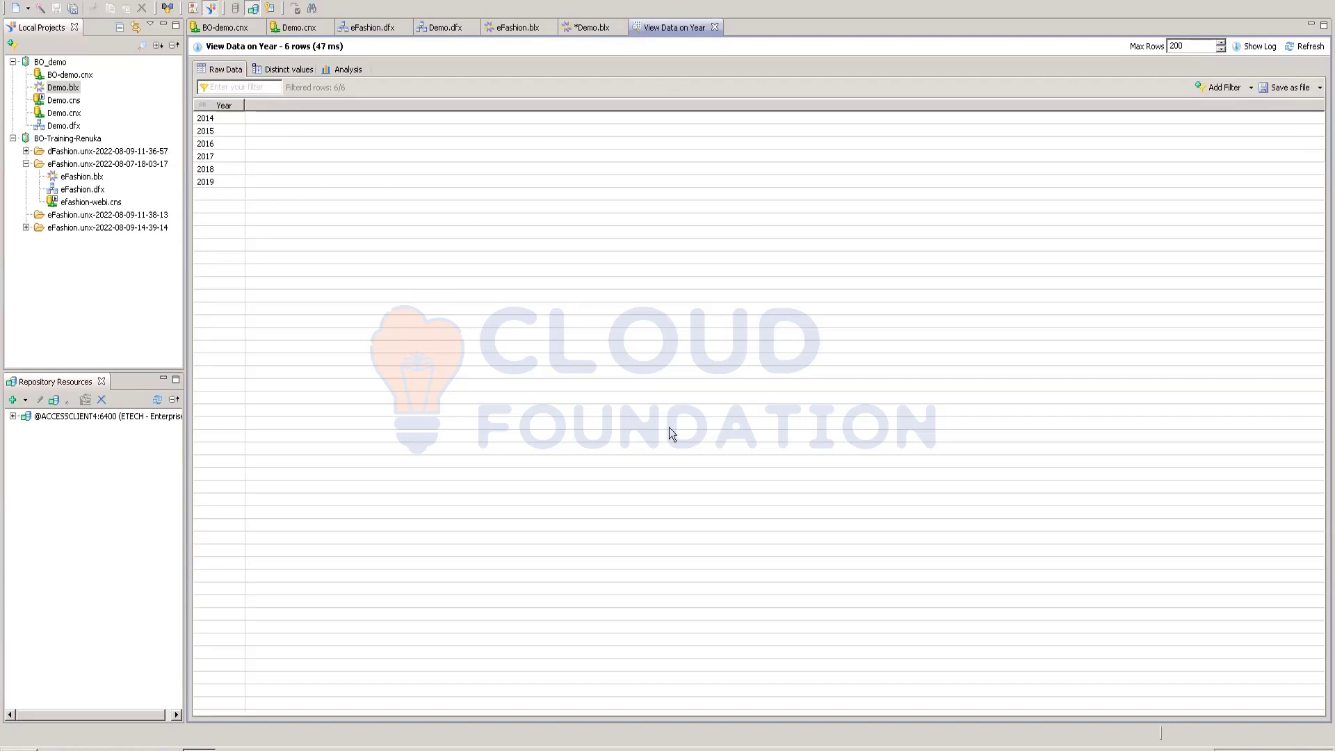
click(292, 68)
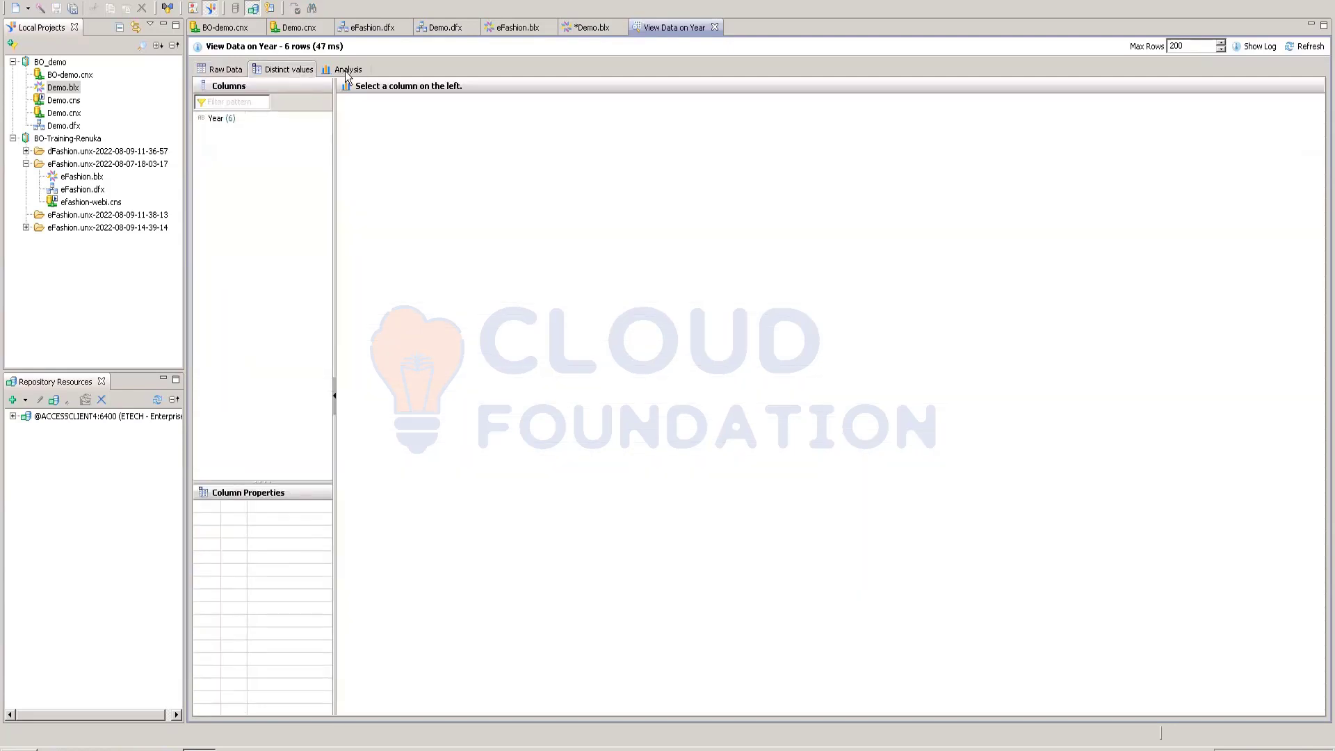
click(234, 70)
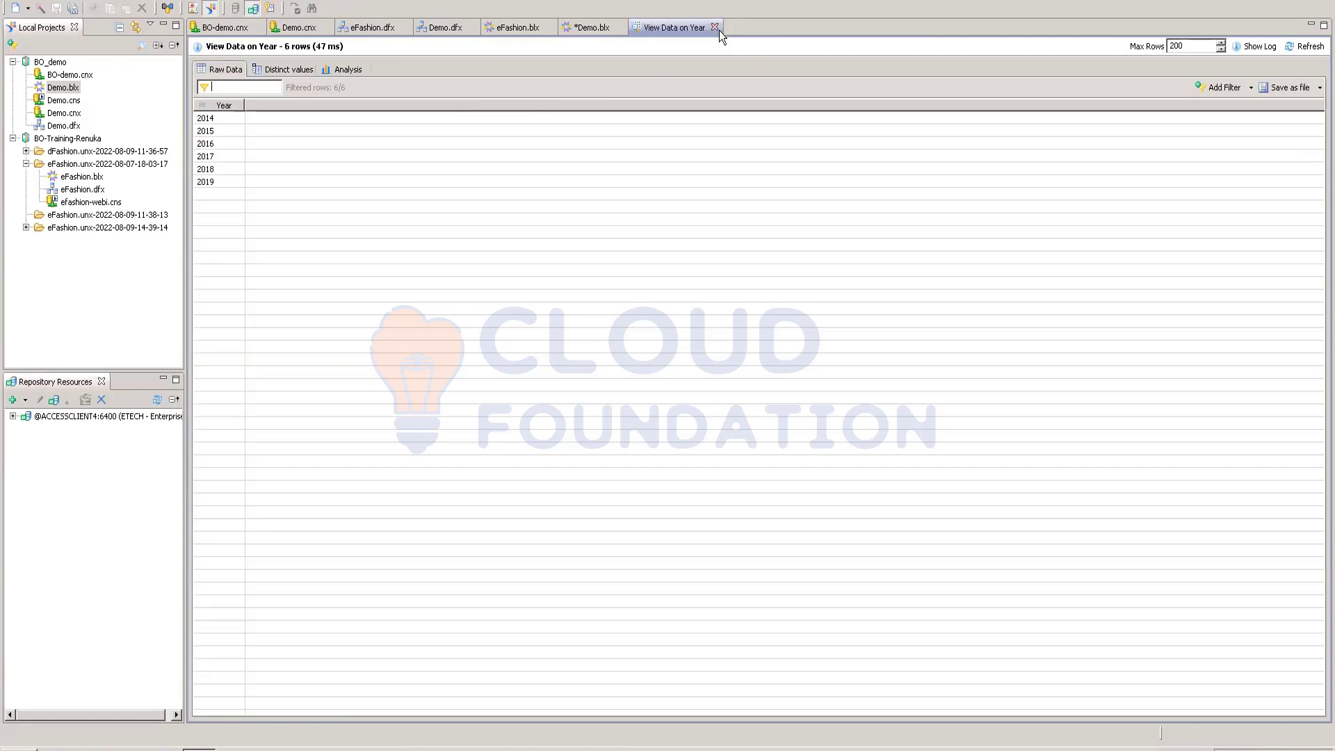
click(1251, 87)
click(714, 27)
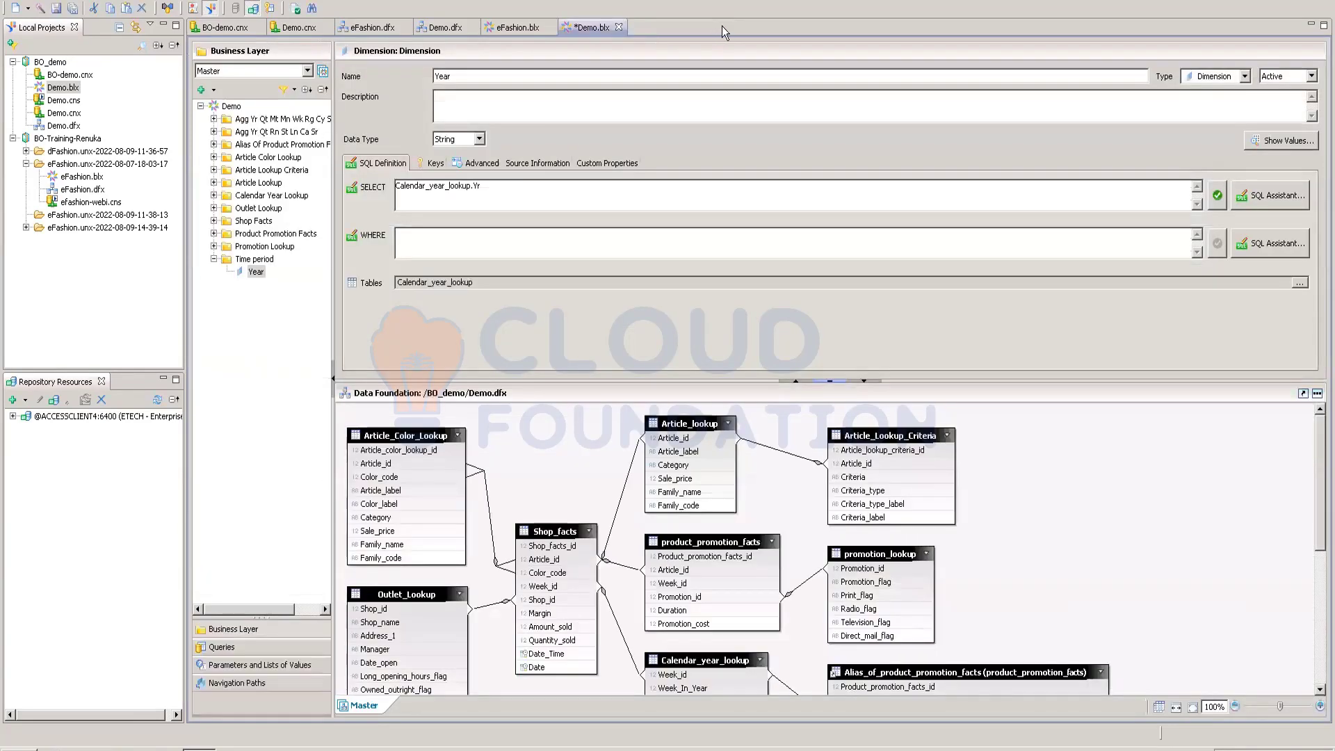
Review the Year dimension's keys, source information and custom properties.
click(437, 165)
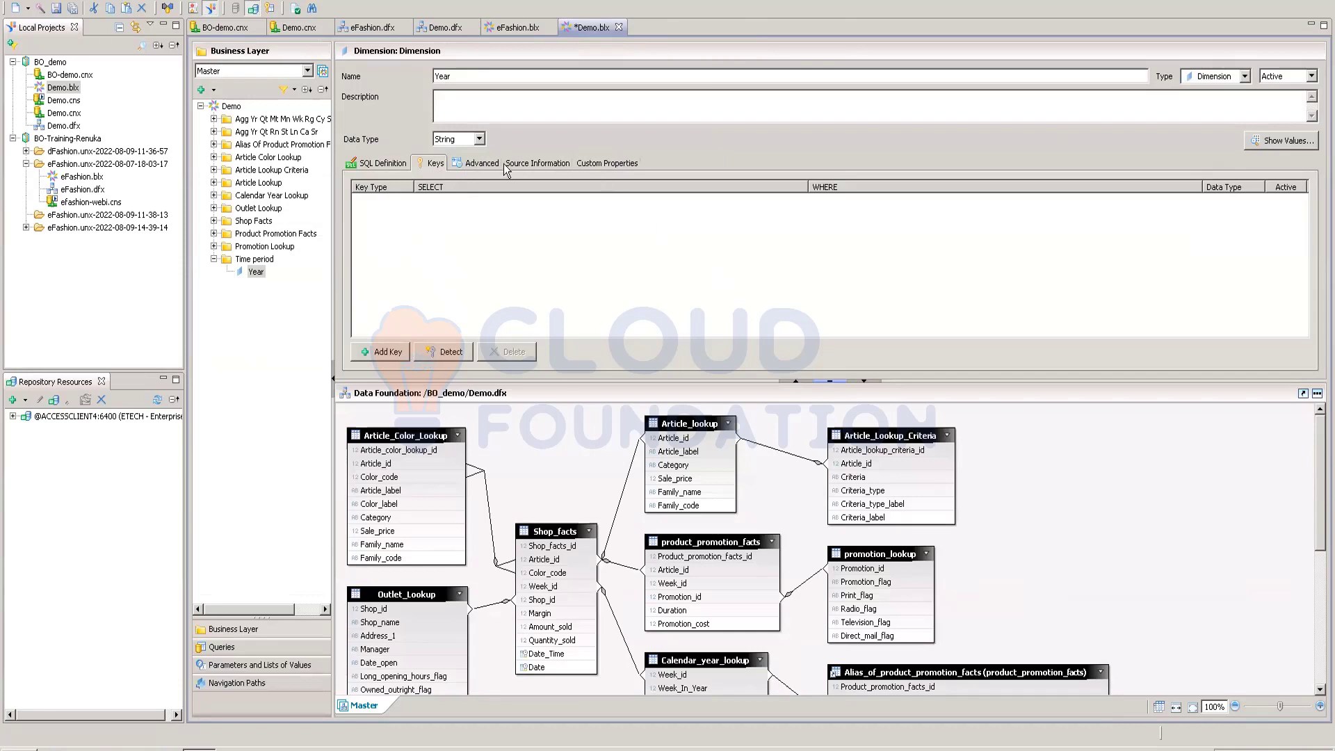
click(527, 166)
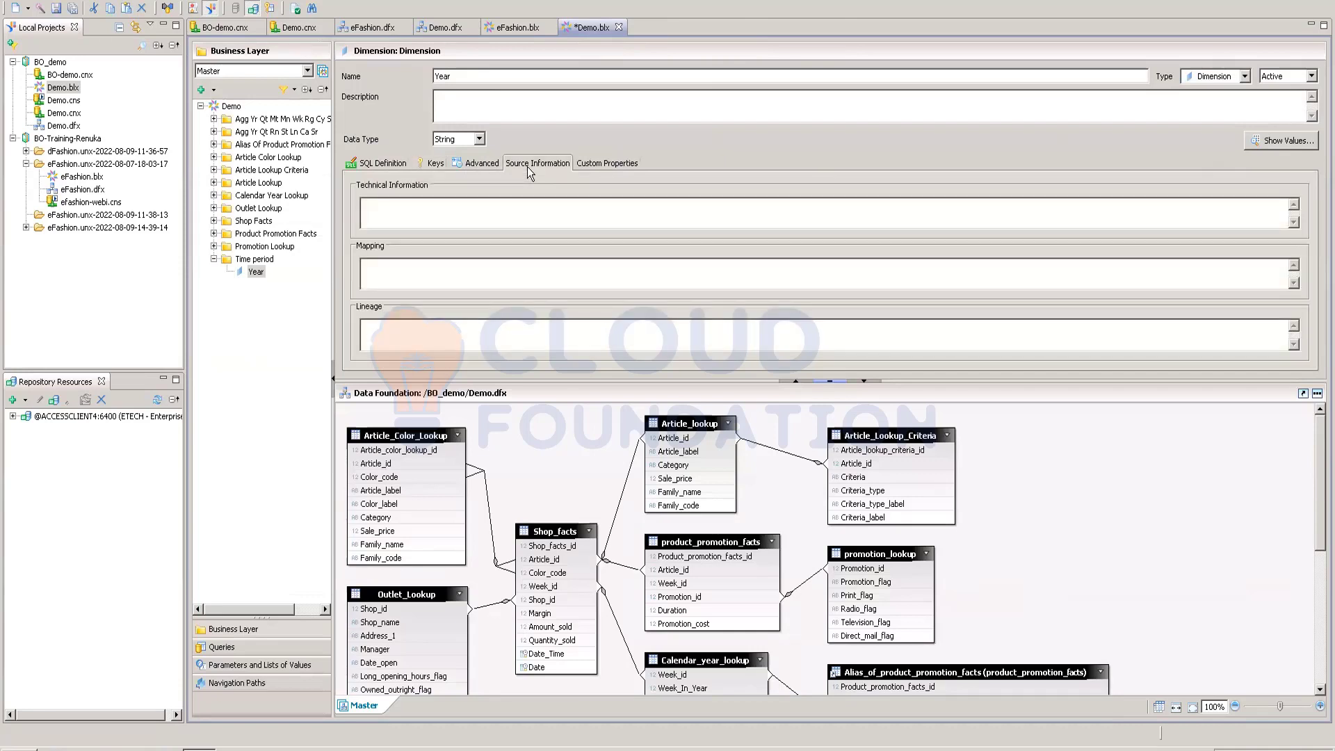
click(591, 162)
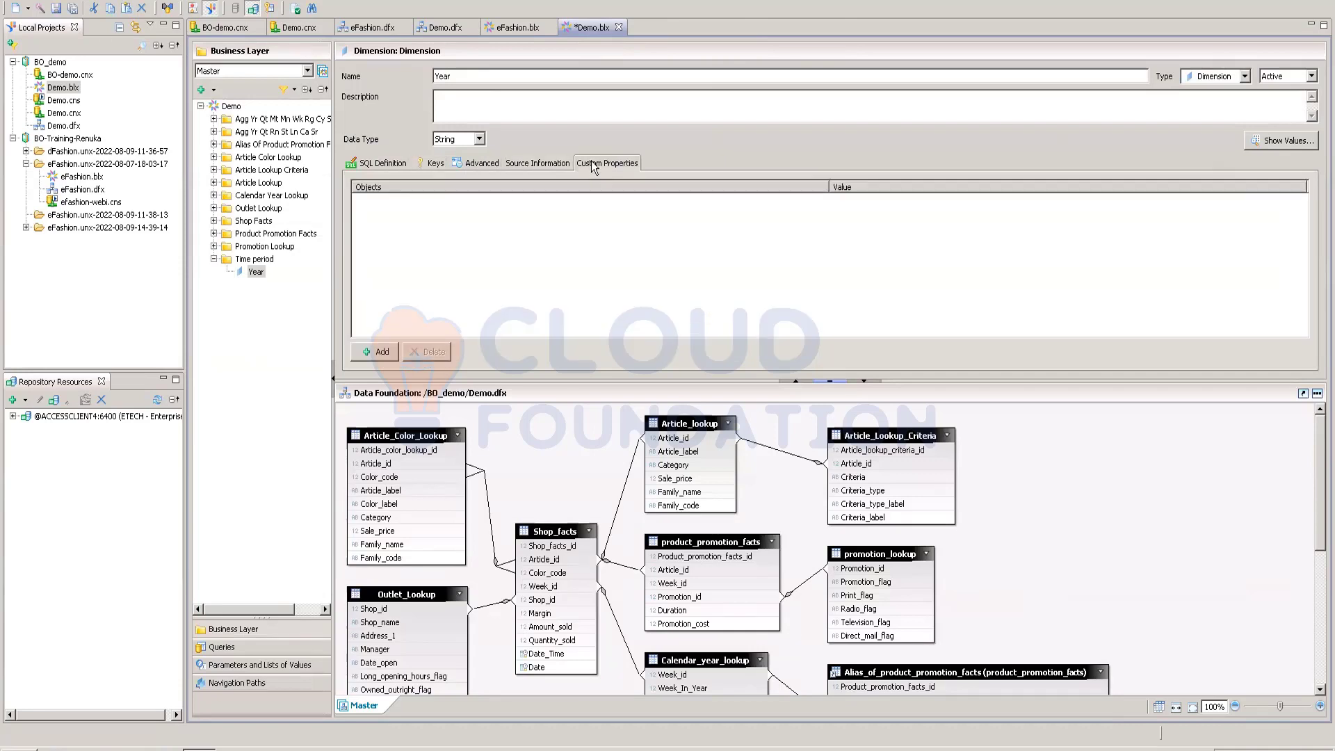
click(395, 351)
click(529, 165)
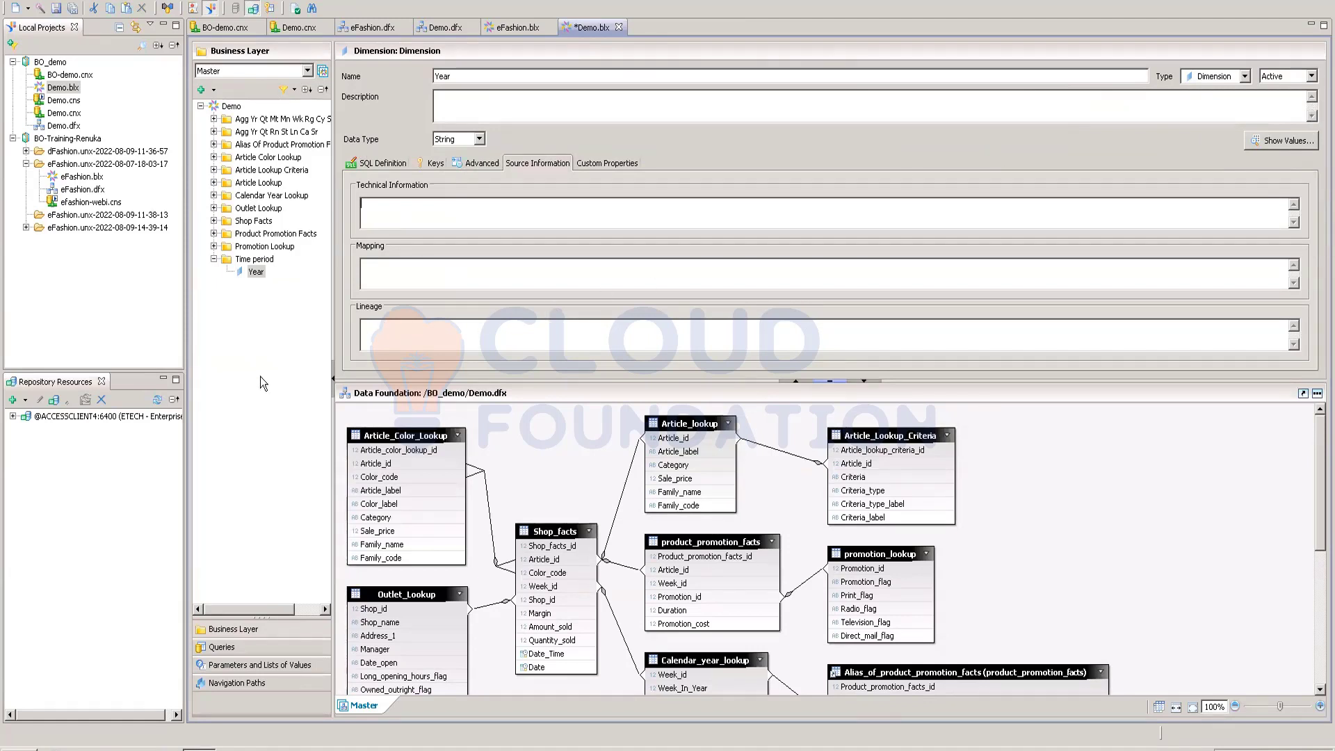
click(292, 339)
Bring up the eFashion.blx business layer and examine the SELECT expression of the Sales revenue measure in its Measures folder.
double_click(88, 178)
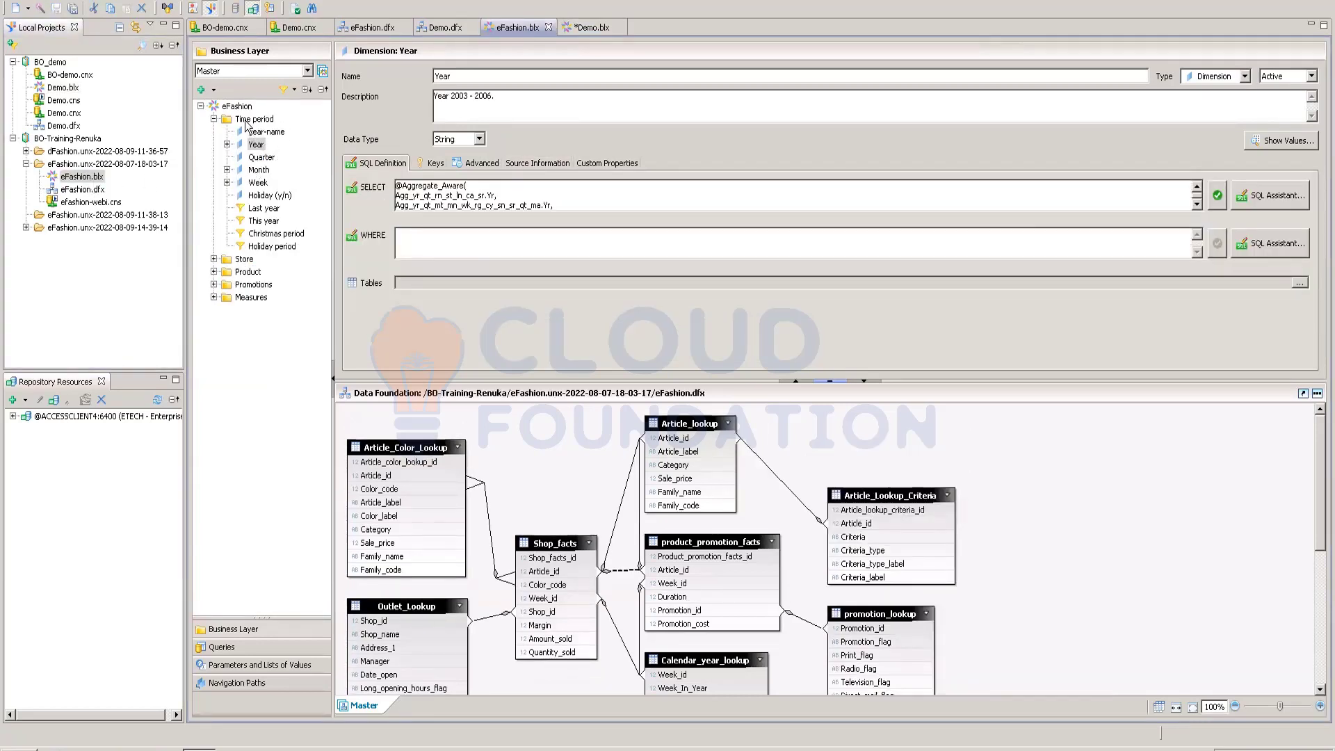
click(214, 120)
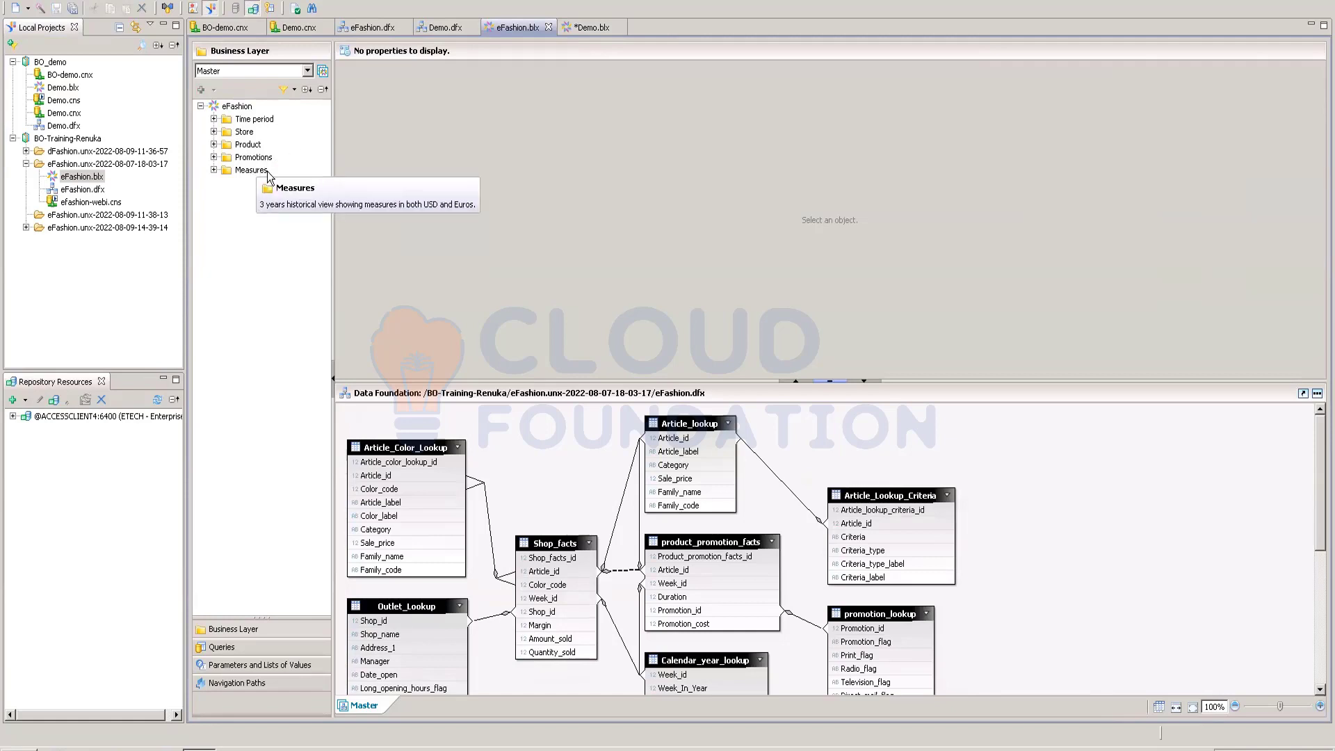
click(213, 170)
click(262, 185)
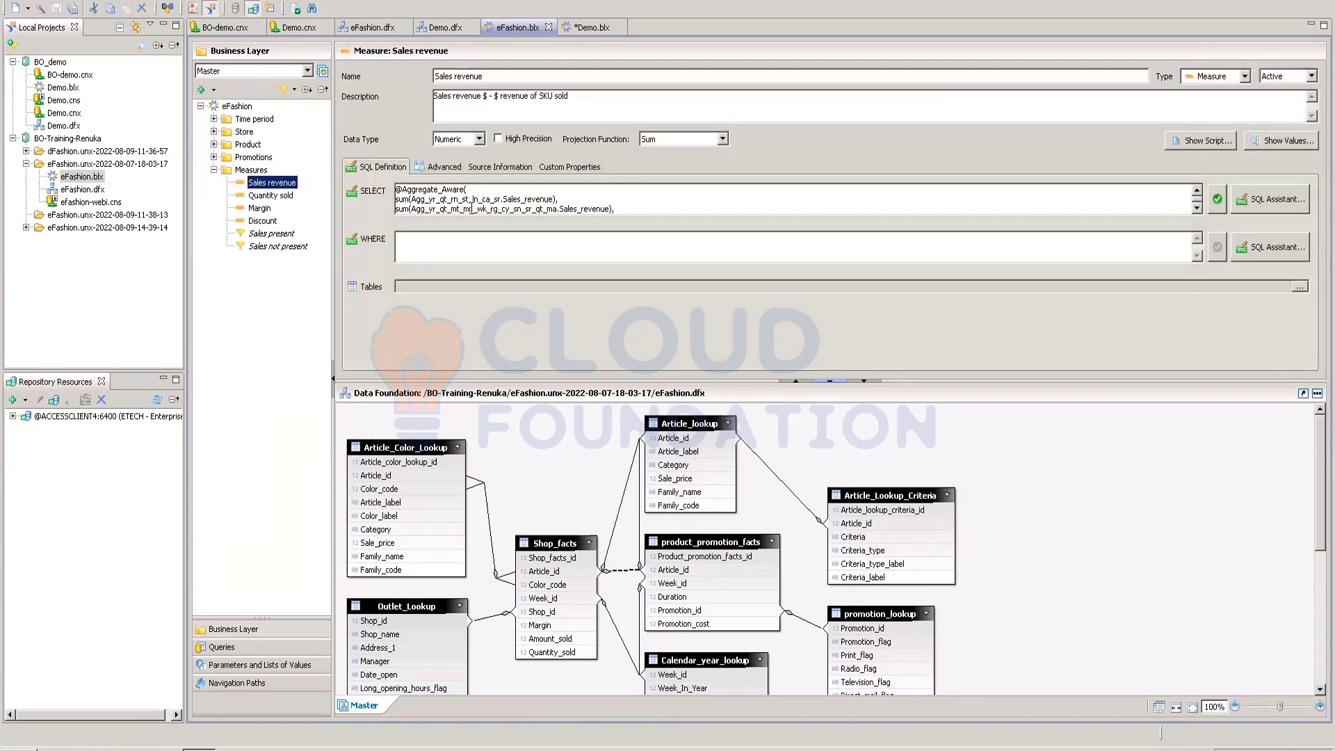
click(619, 206)
scroll(618, 206, down, 1)
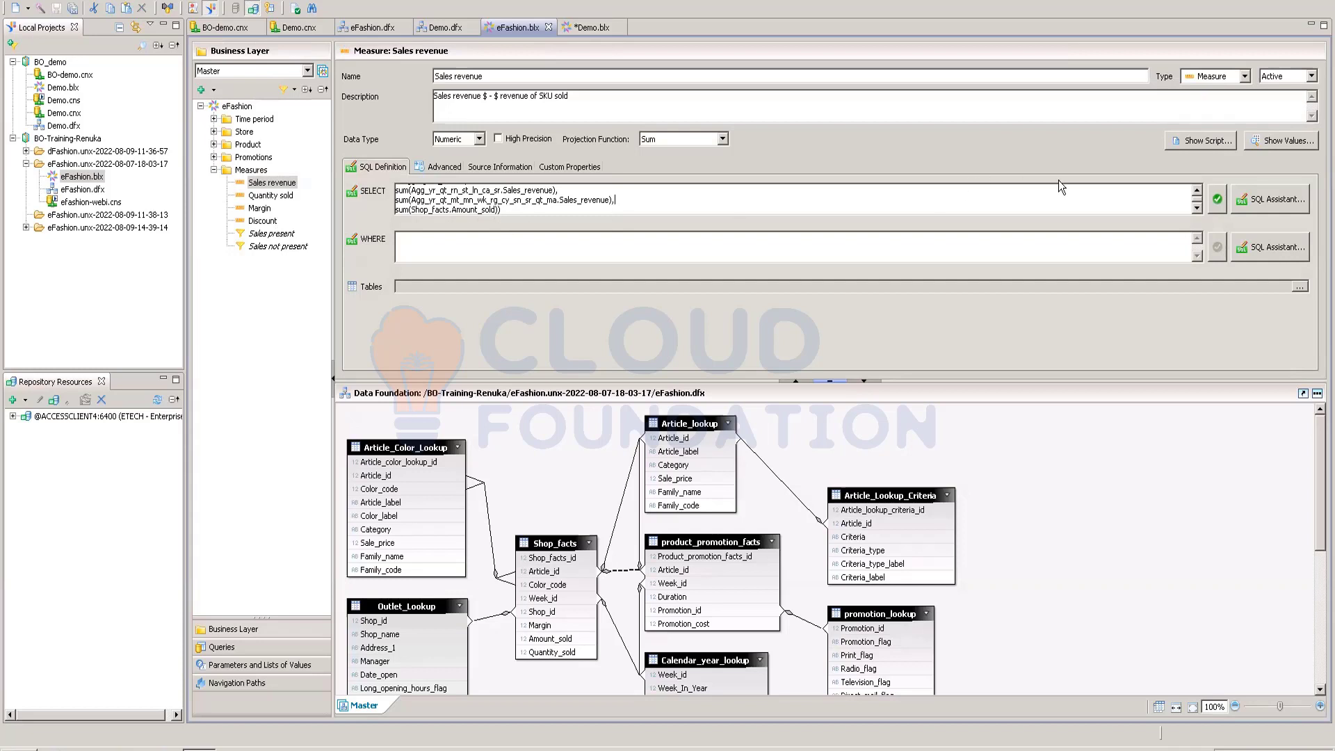
Examine the SQL definitions of the Quantity sold, Margin and Discount measures, and collapse the Measures folder.
click(271, 196)
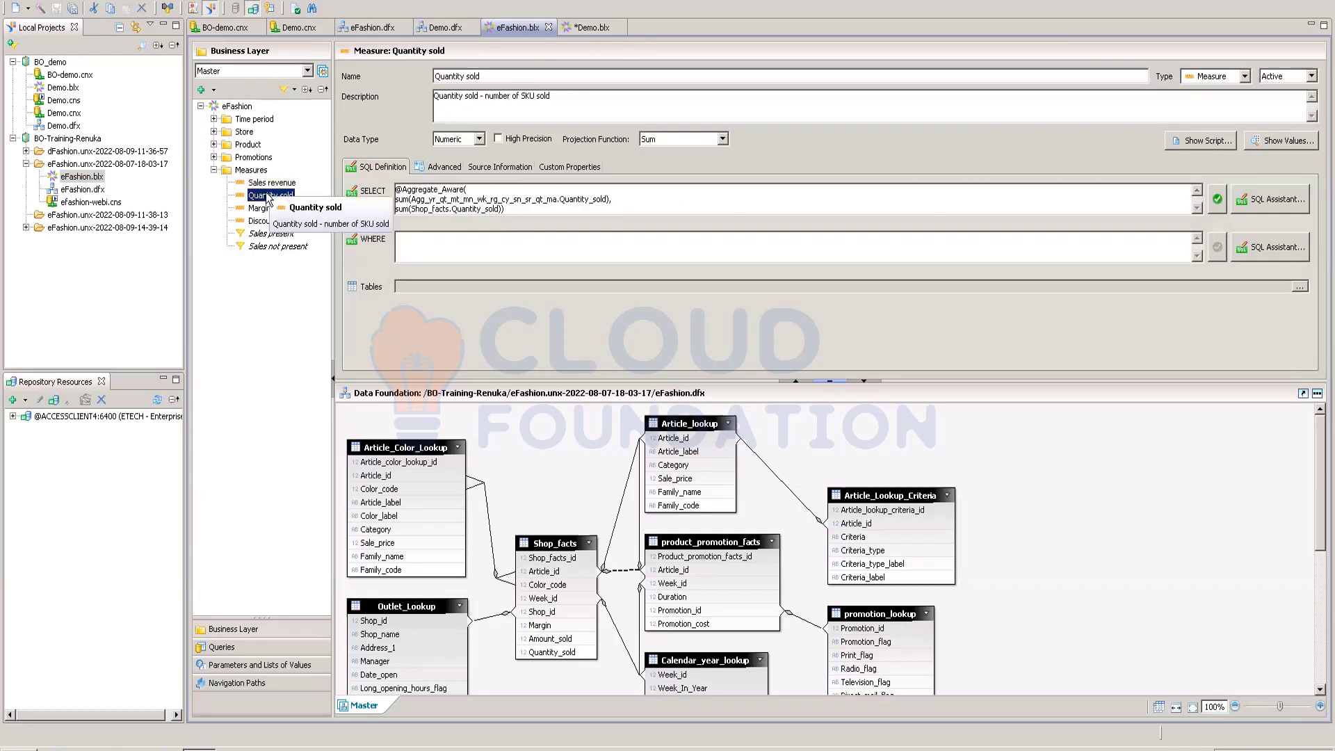
click(258, 209)
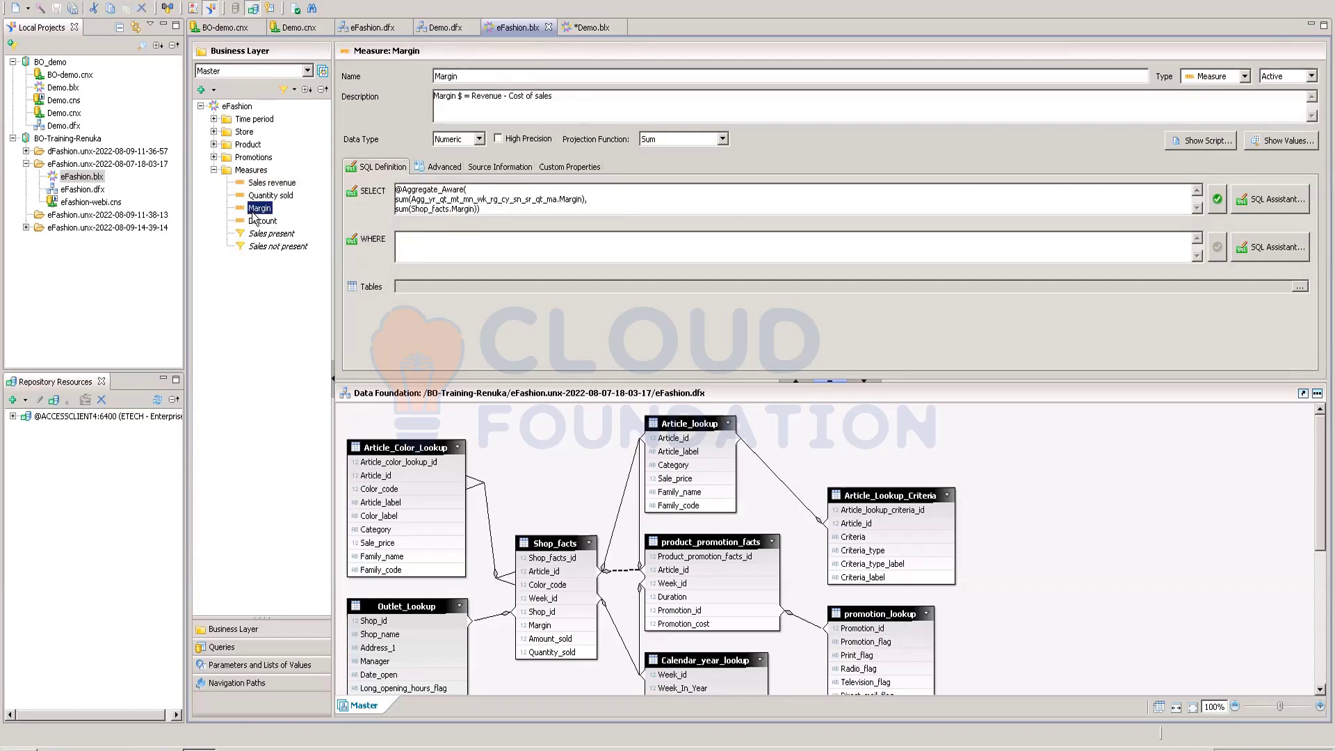
drag(478, 209, 416, 208)
click(262, 221)
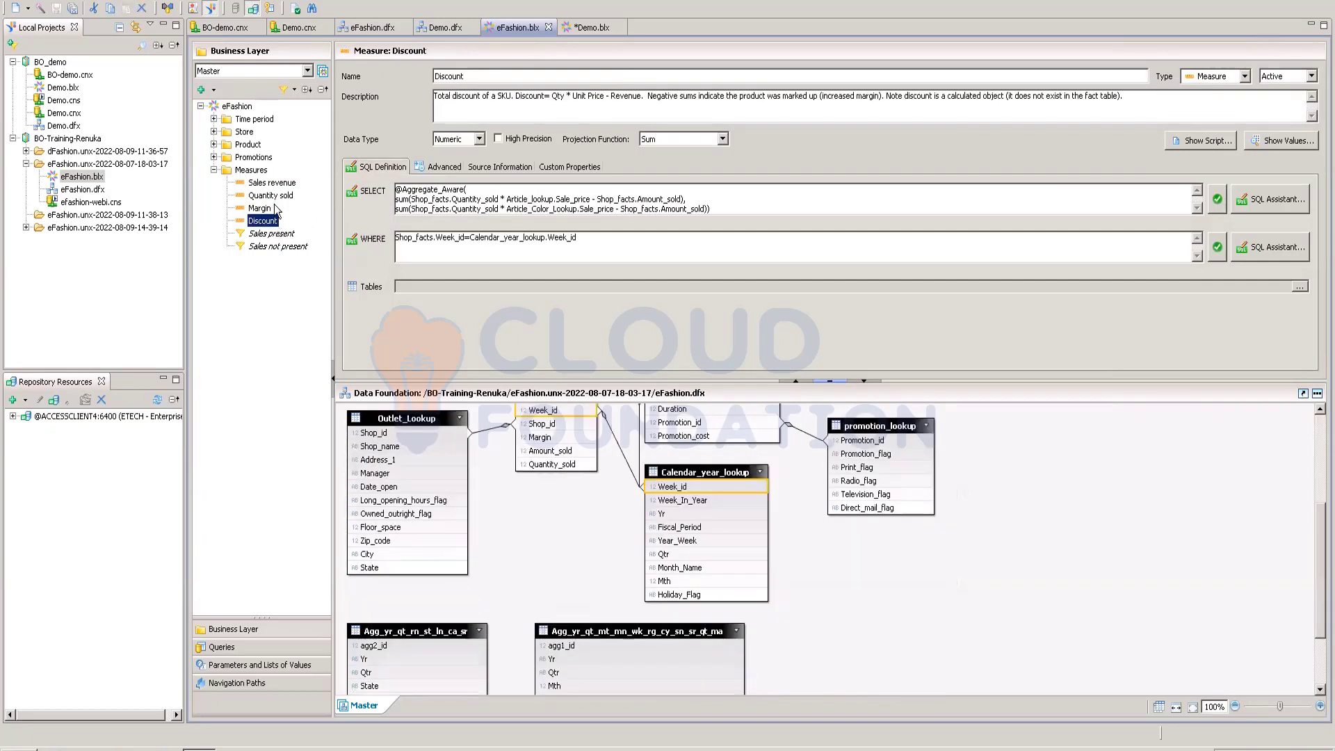
click(214, 170)
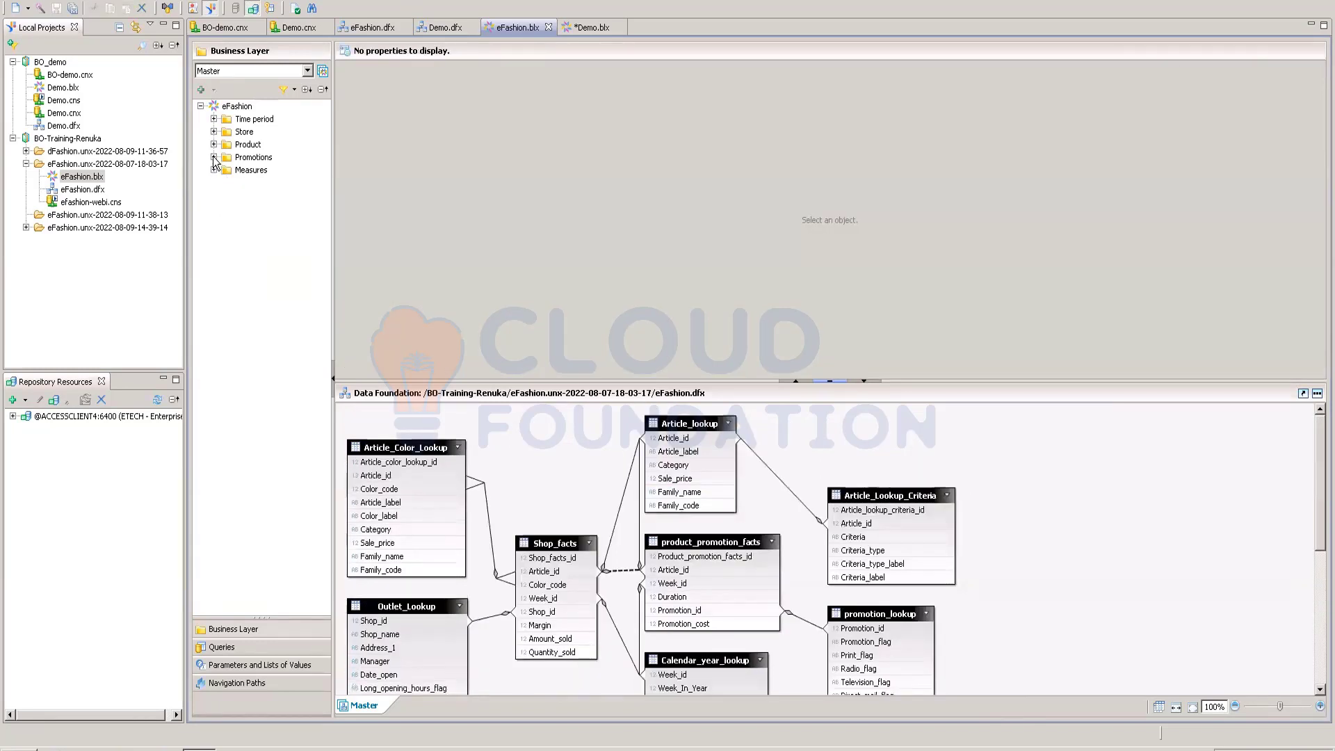
Check the SQL definition of the Promotion (y/n) dimension in the Promotions folder and collapse the folder again.
click(214, 157)
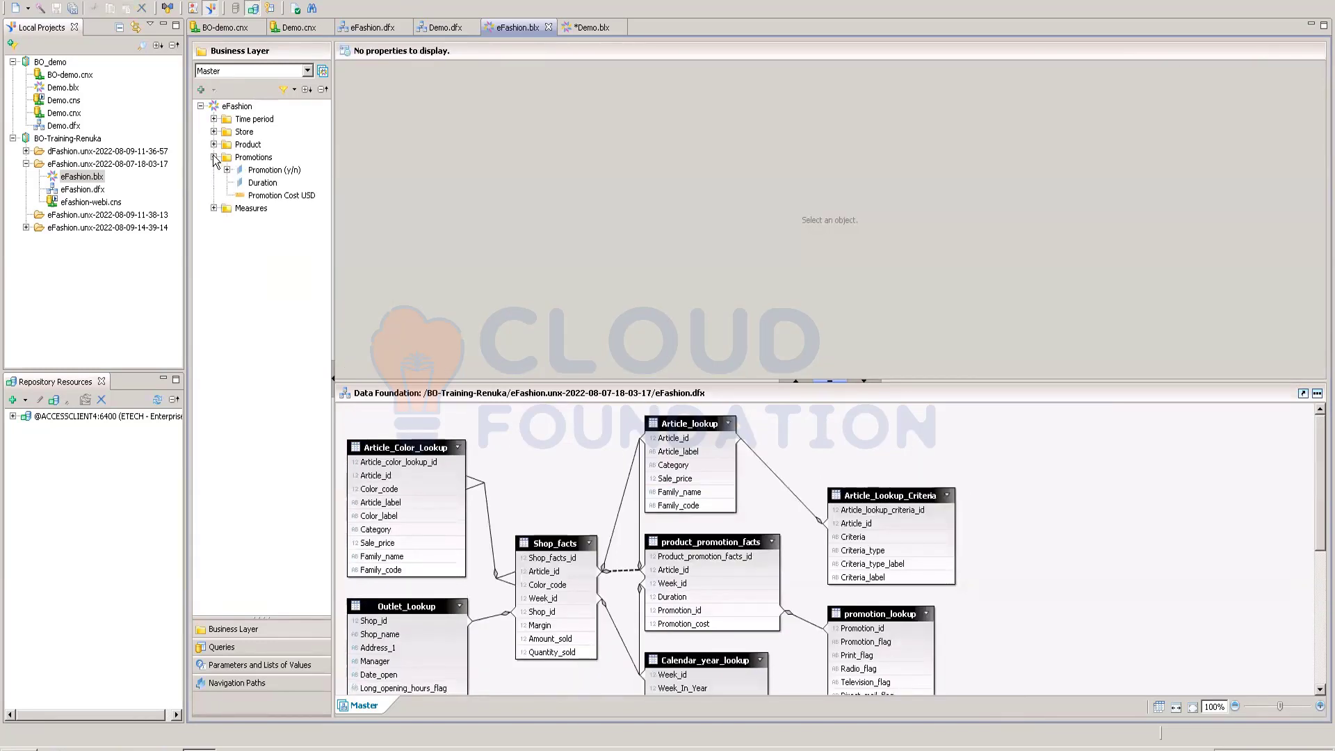
click(265, 170)
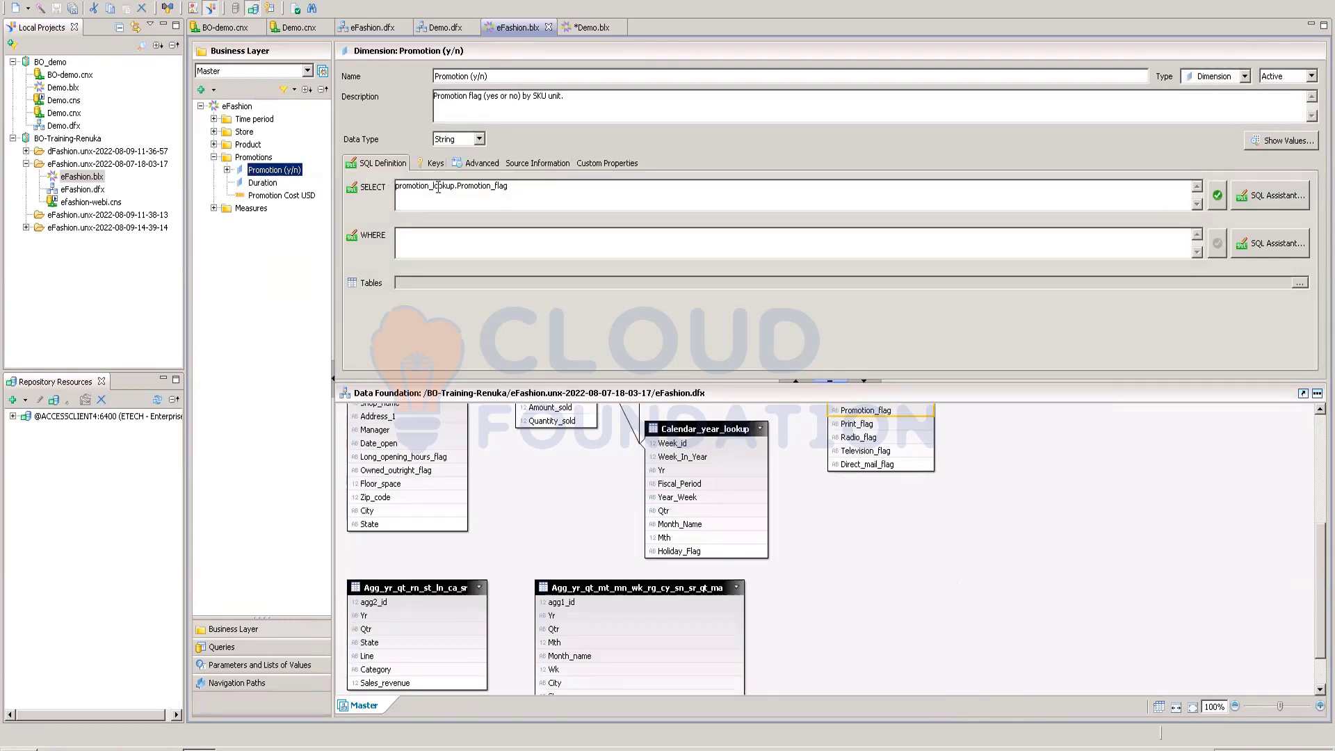
click(214, 157)
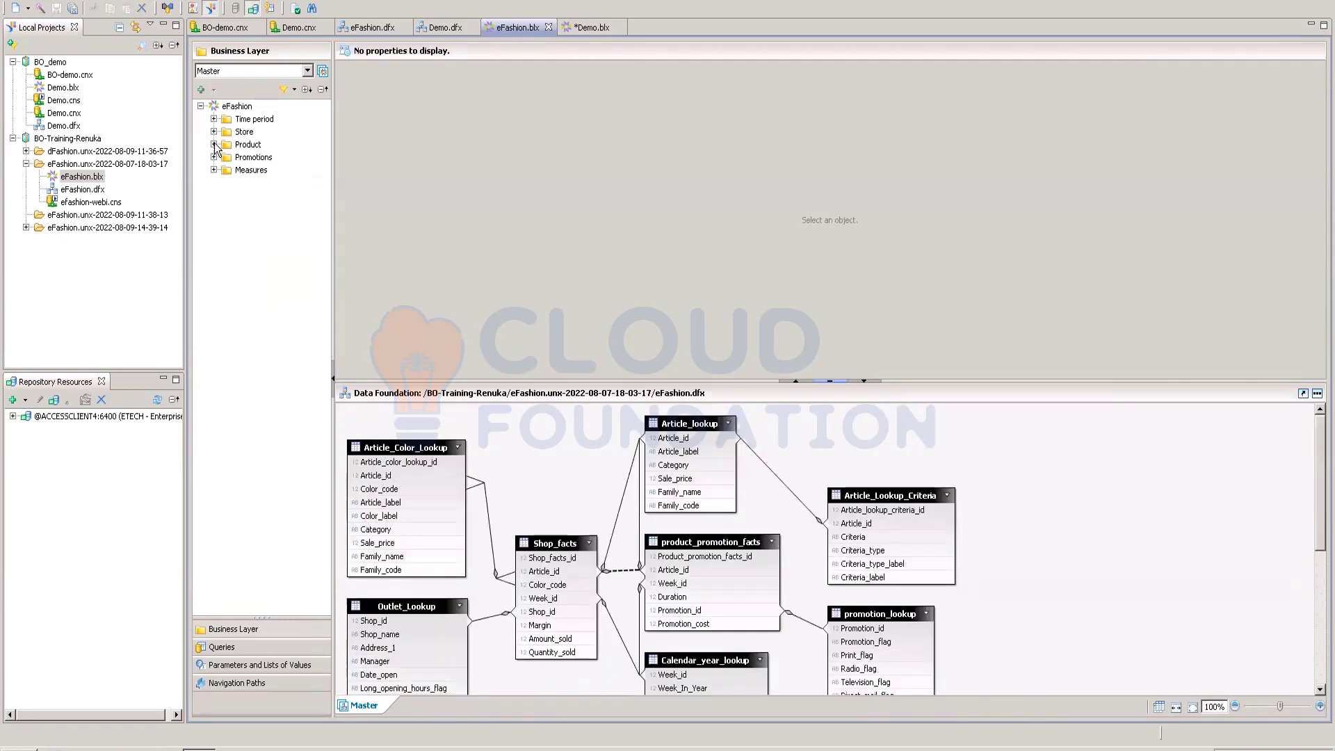
Expand the Store and Product folders and inspect the SKU number dimension's SQL definition and keys.
click(214, 132)
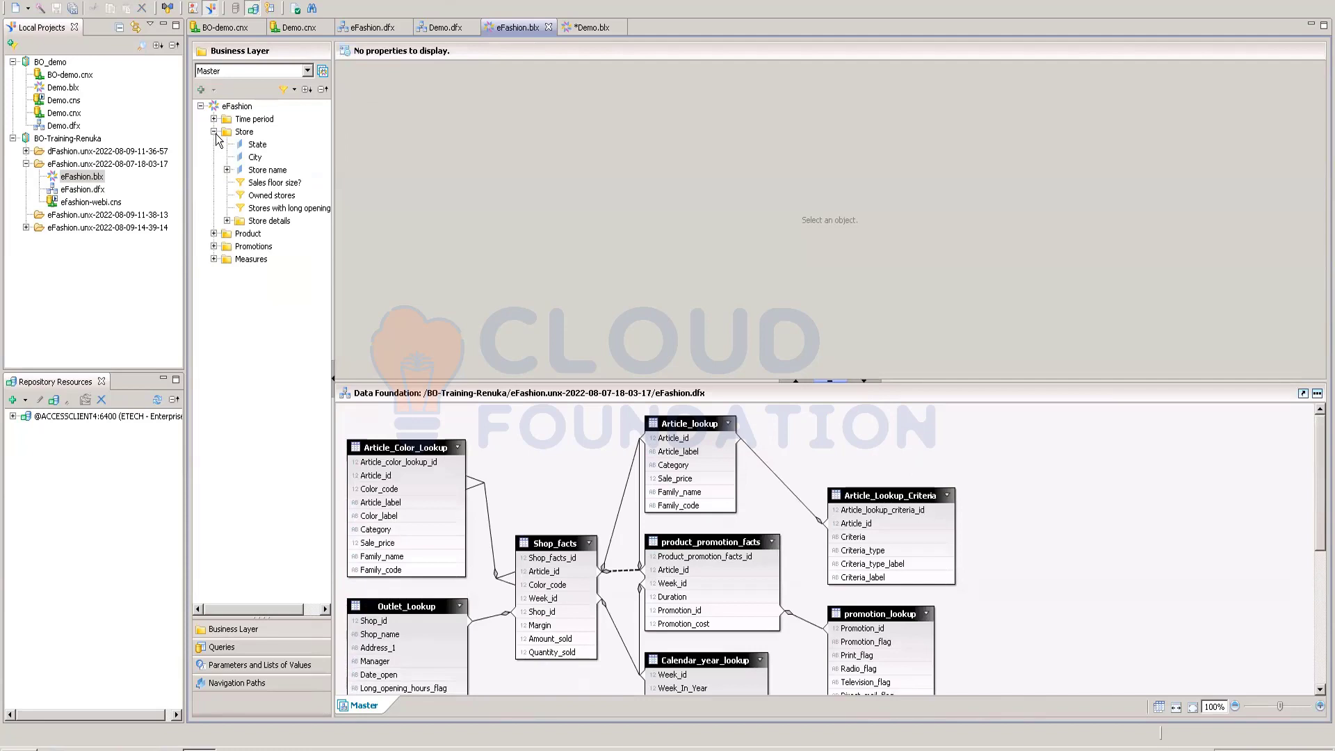
click(215, 234)
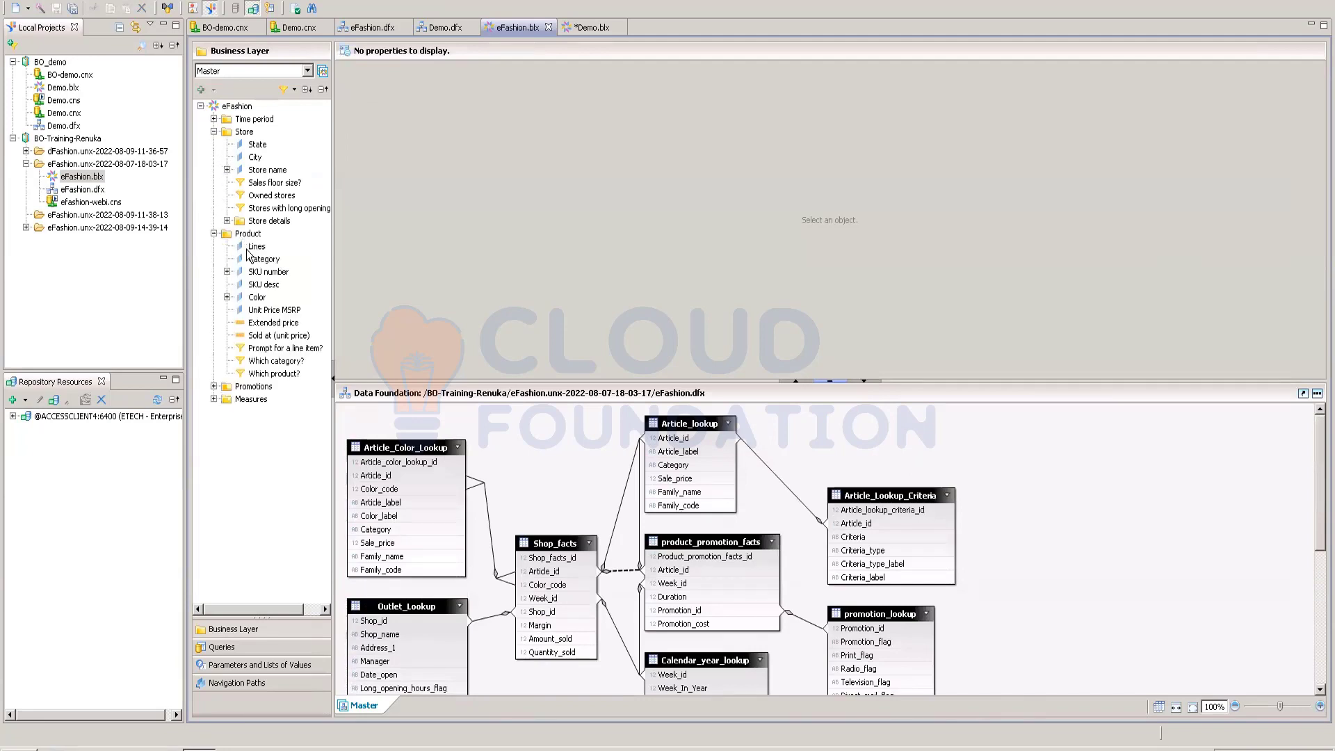
click(259, 271)
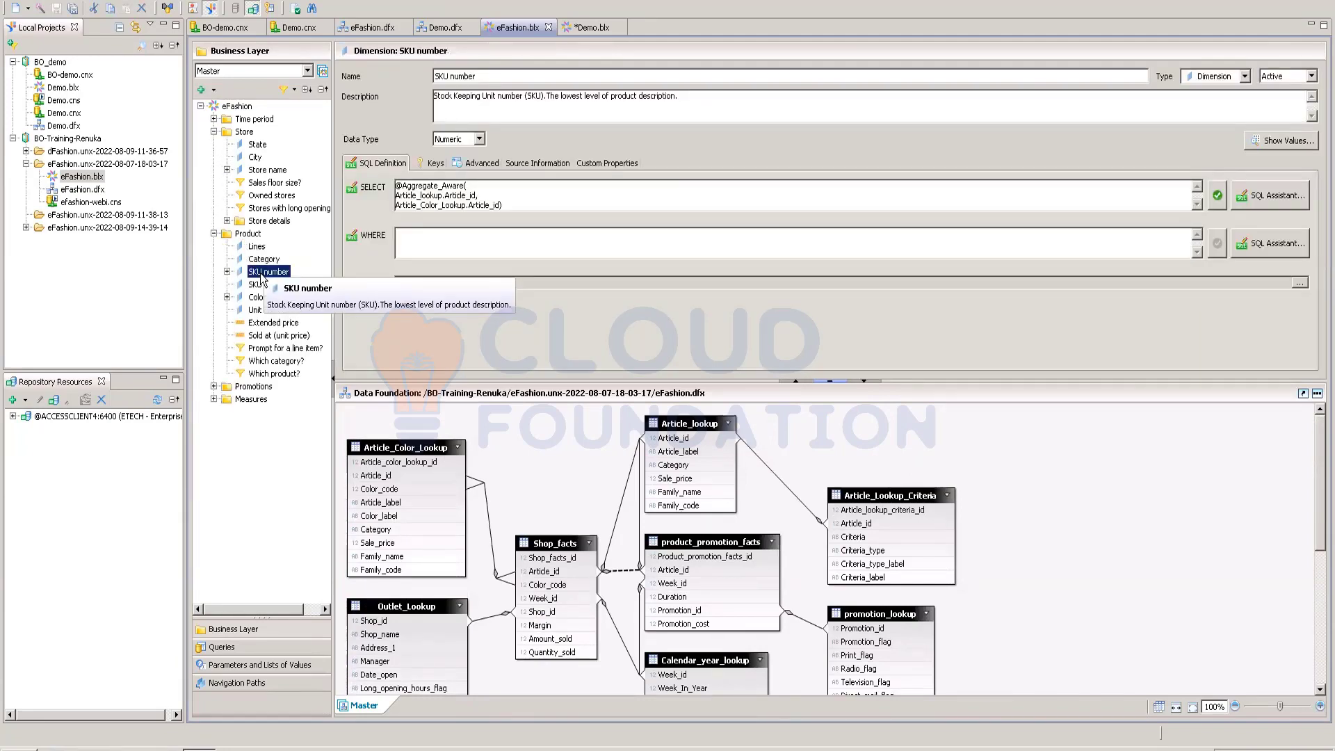
click(428, 164)
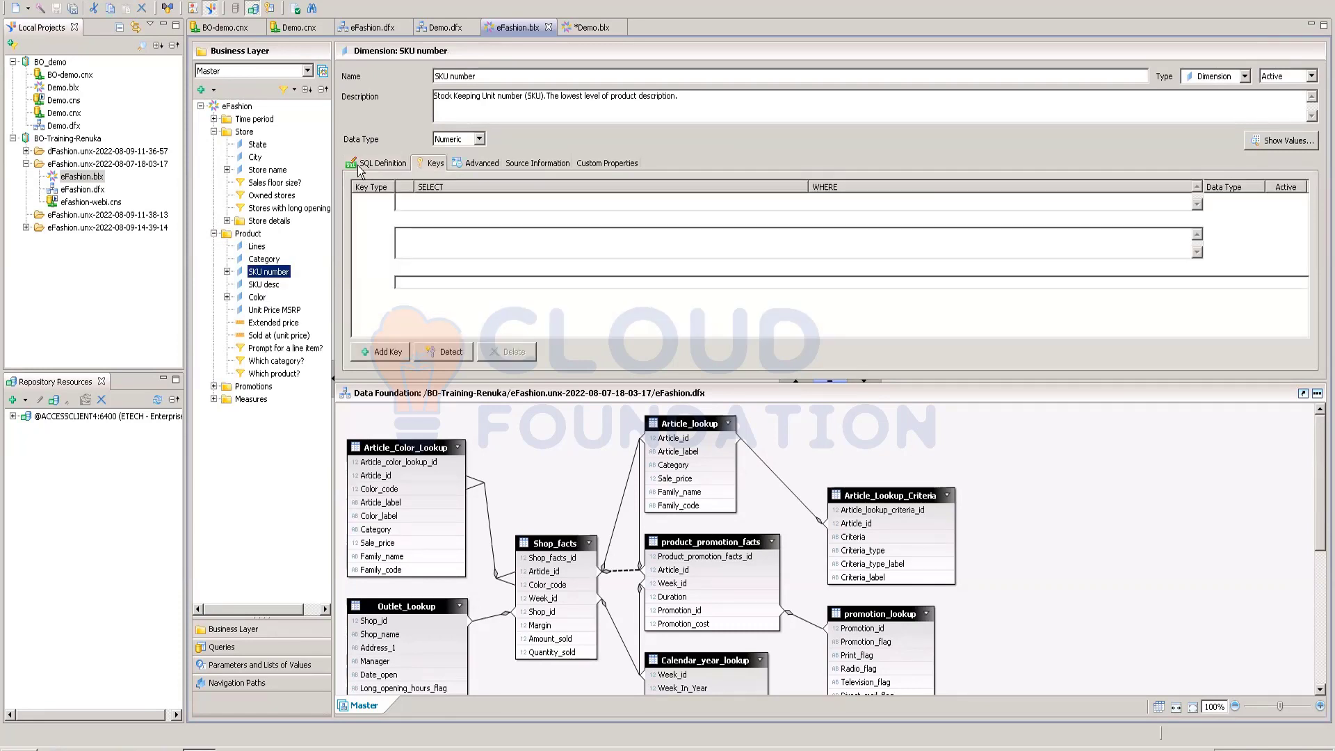
Inspect the SQL definitions of SKU number and Extended price, view Extended price's available object types, and collapse the Product folder.
click(373, 167)
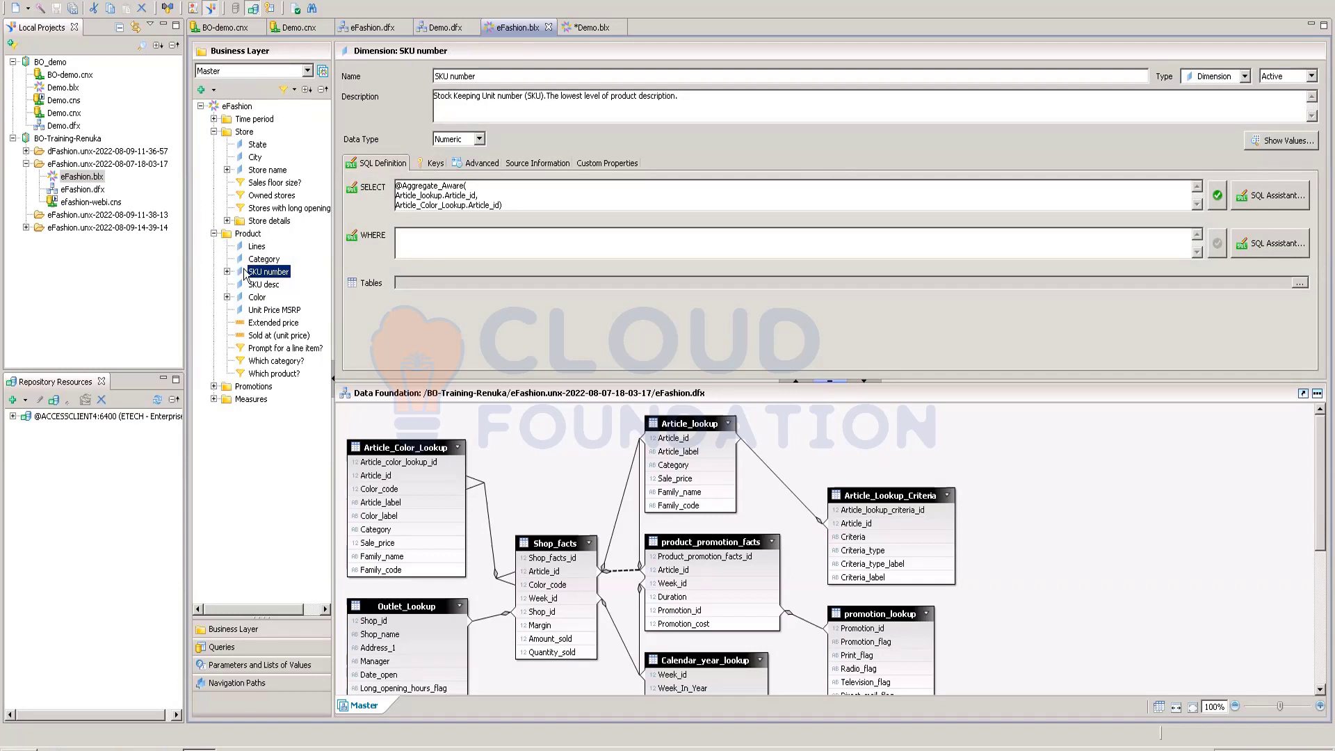
click(267, 324)
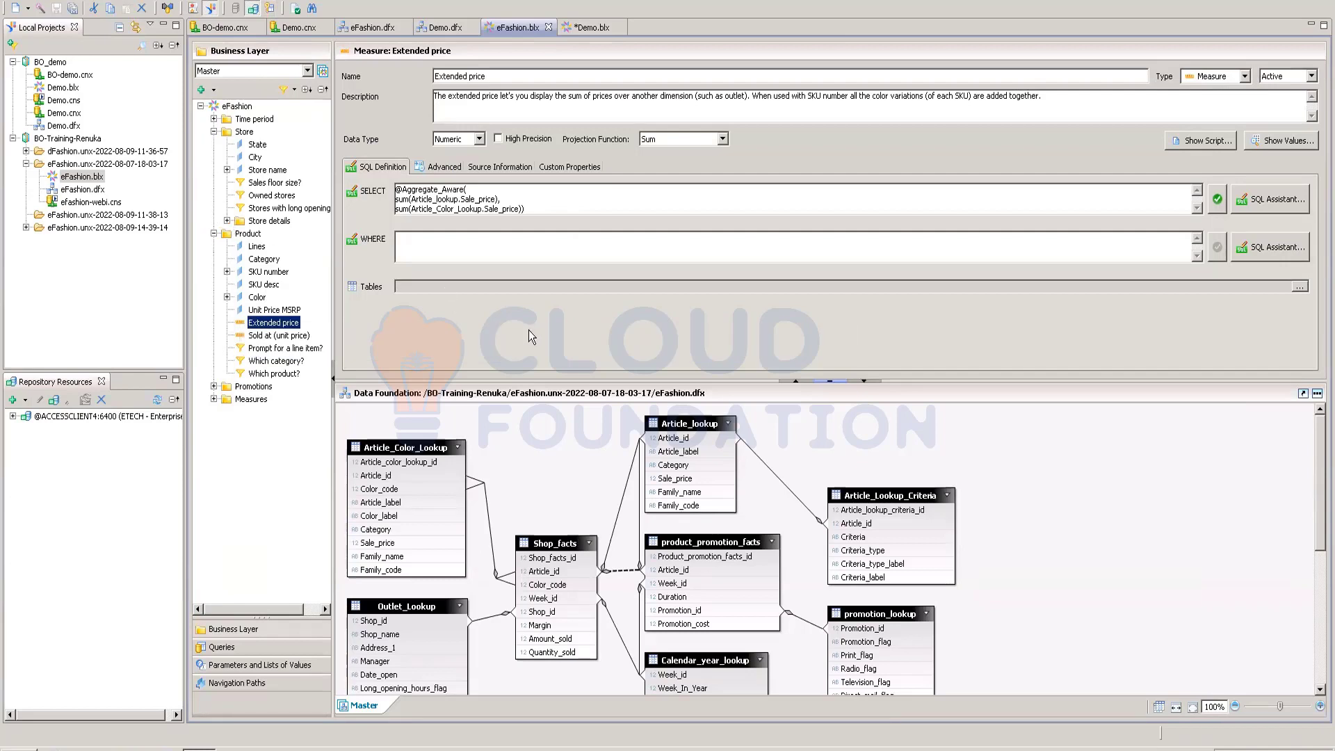
click(1244, 77)
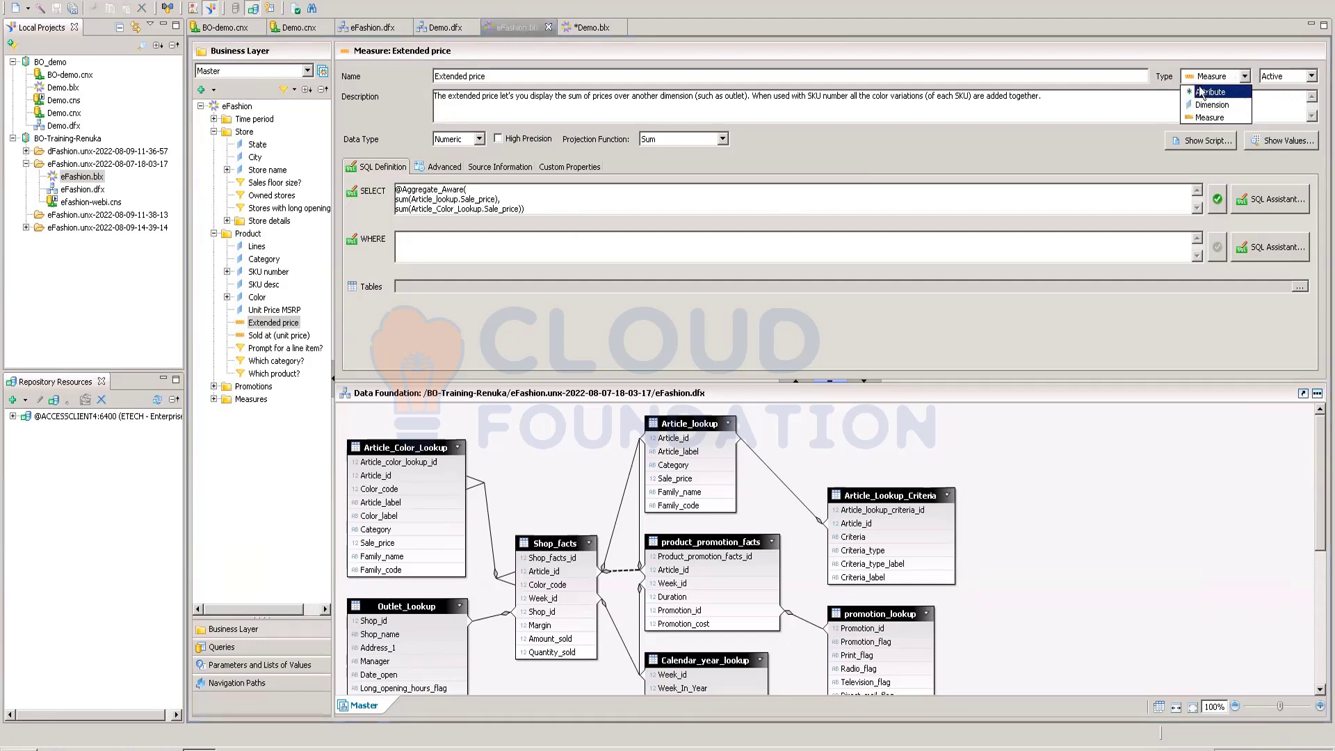
click(997, 141)
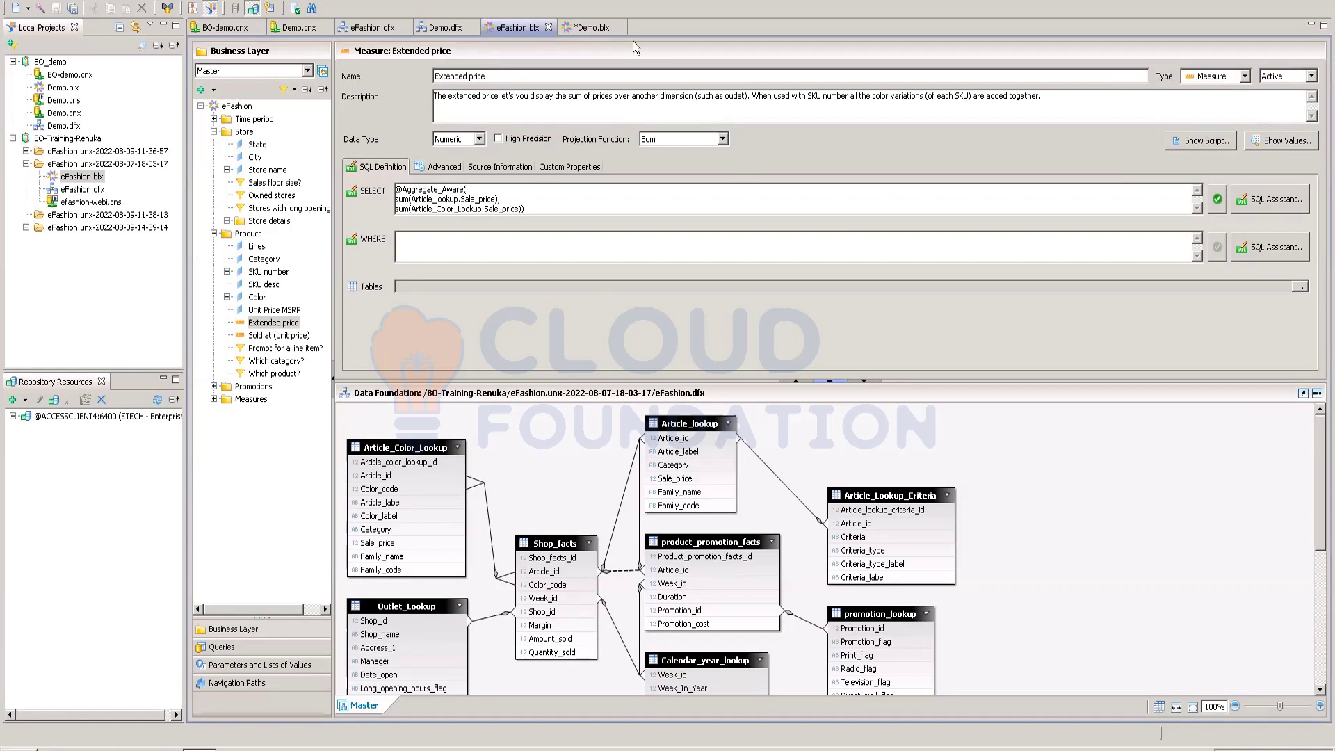
click(214, 234)
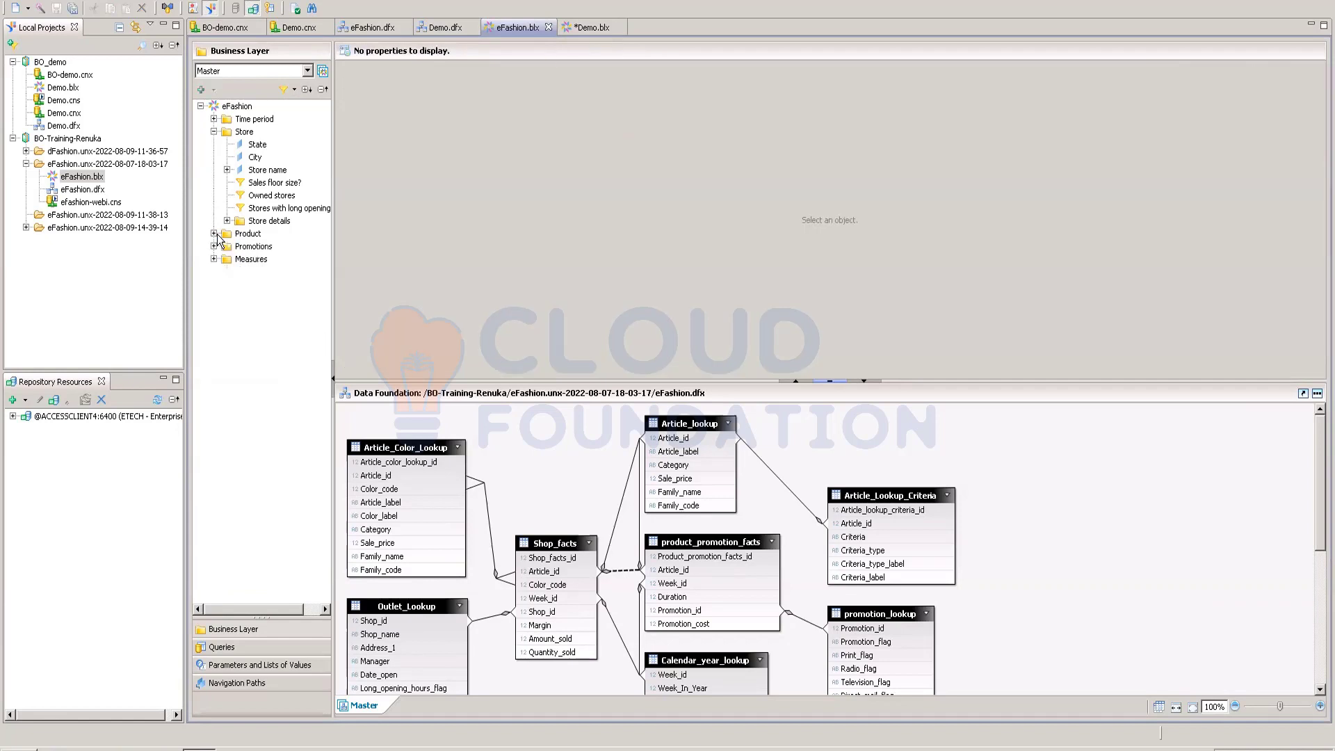
Expand the Time period folder and examine the SQL definitions of the Year, Quarter, Month, Week and Holiday (y/n) dimensions.
click(214, 119)
click(256, 146)
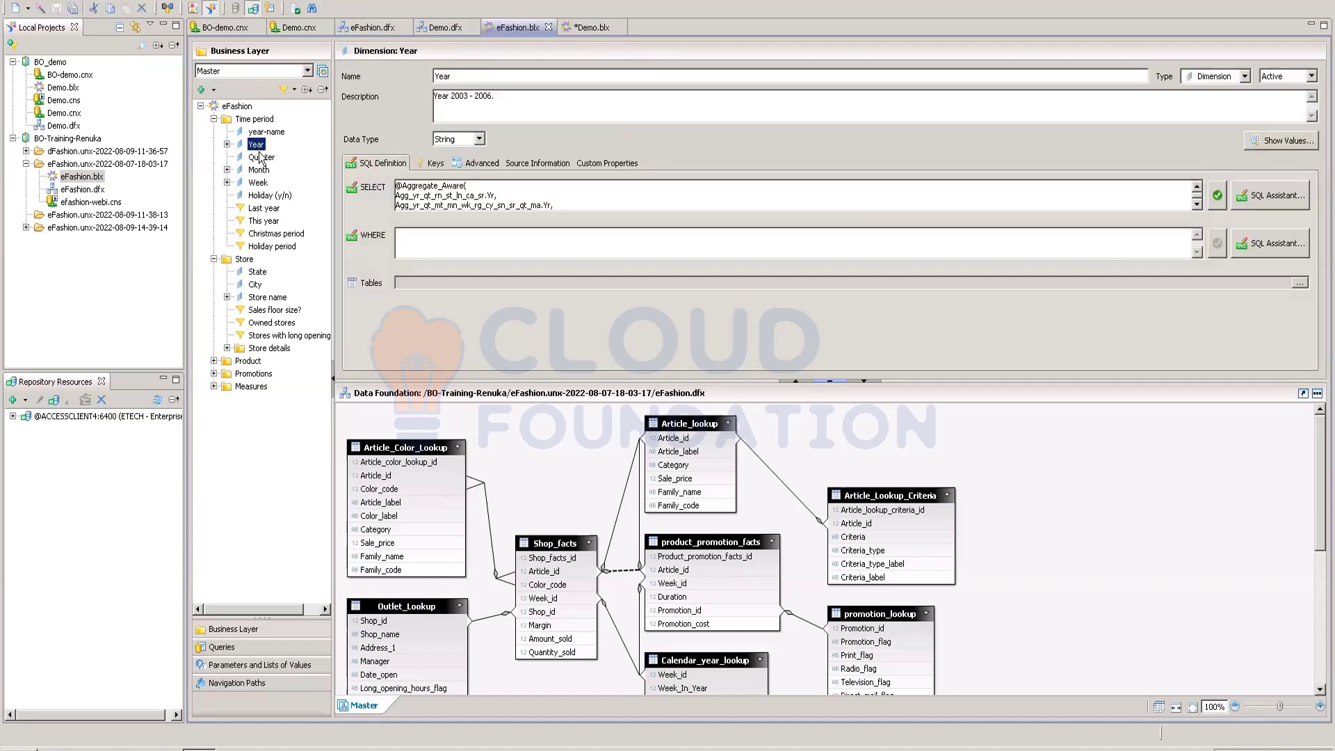
click(260, 158)
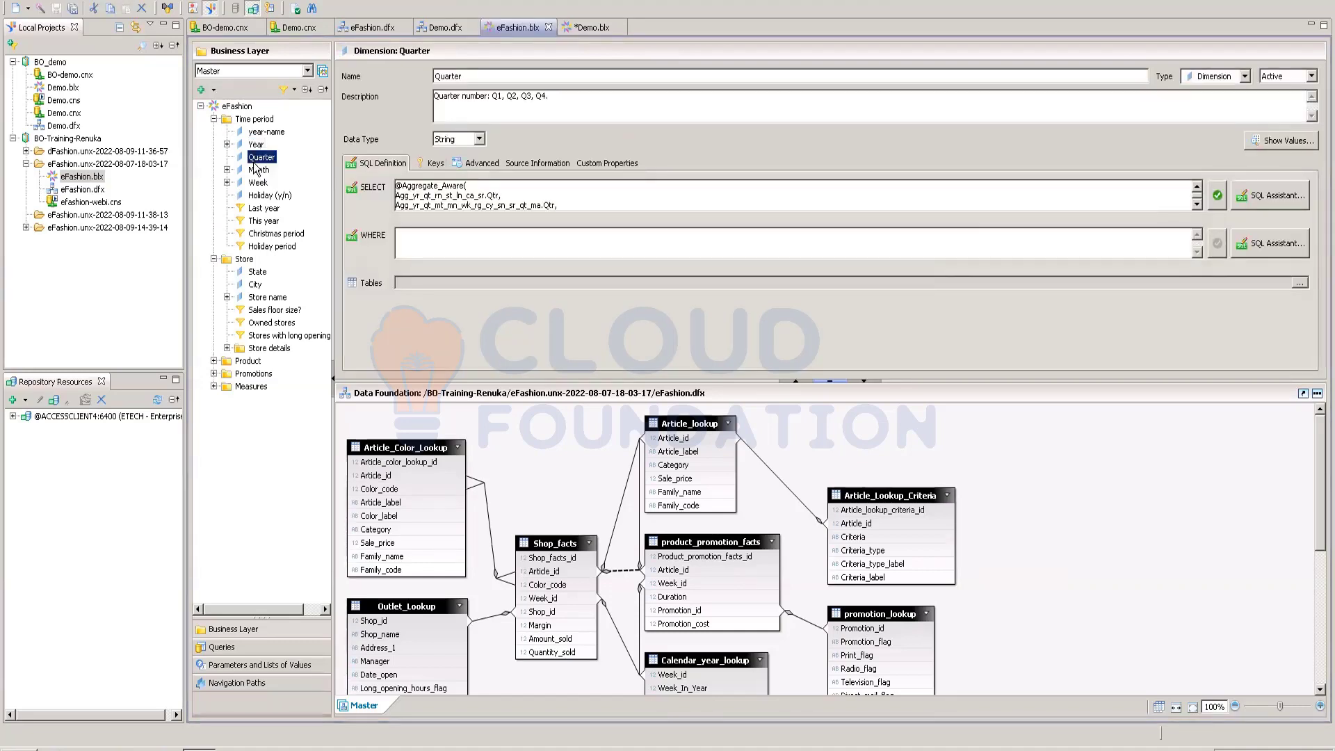
click(257, 170)
click(258, 182)
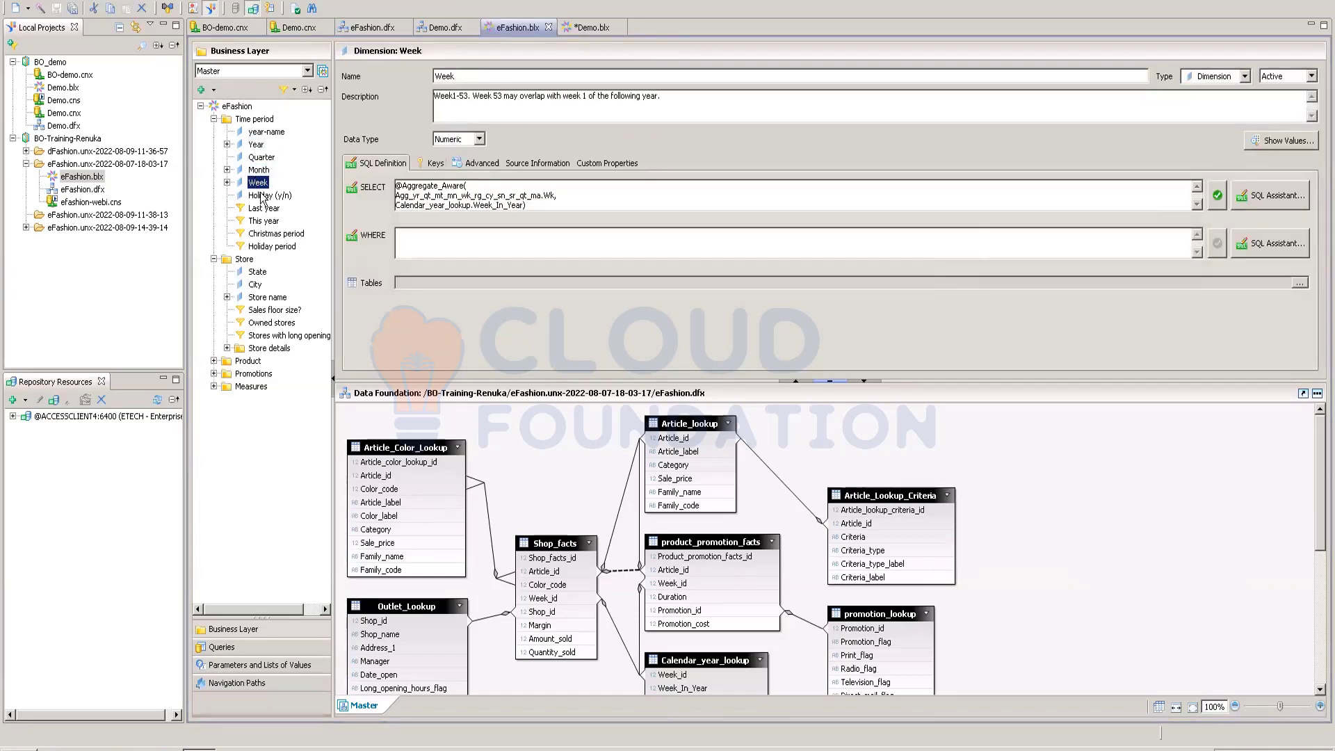
click(262, 197)
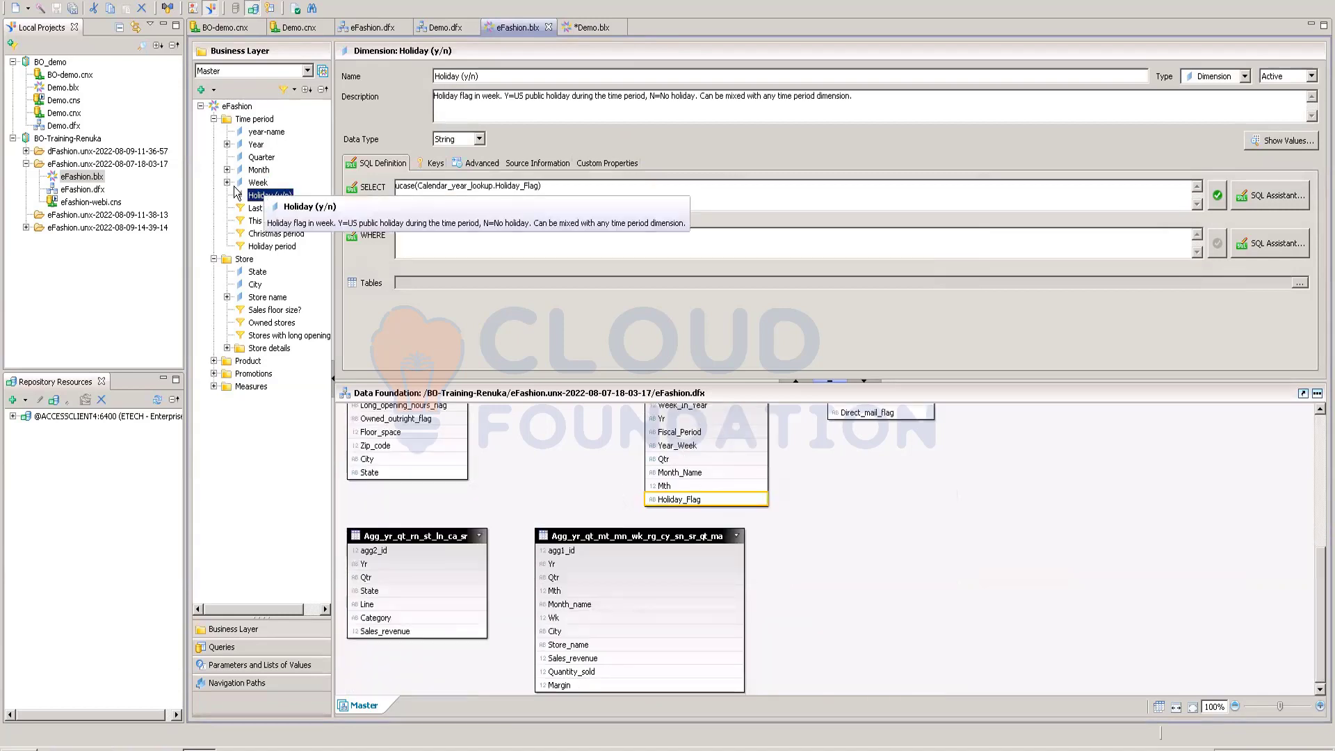
click(214, 119)
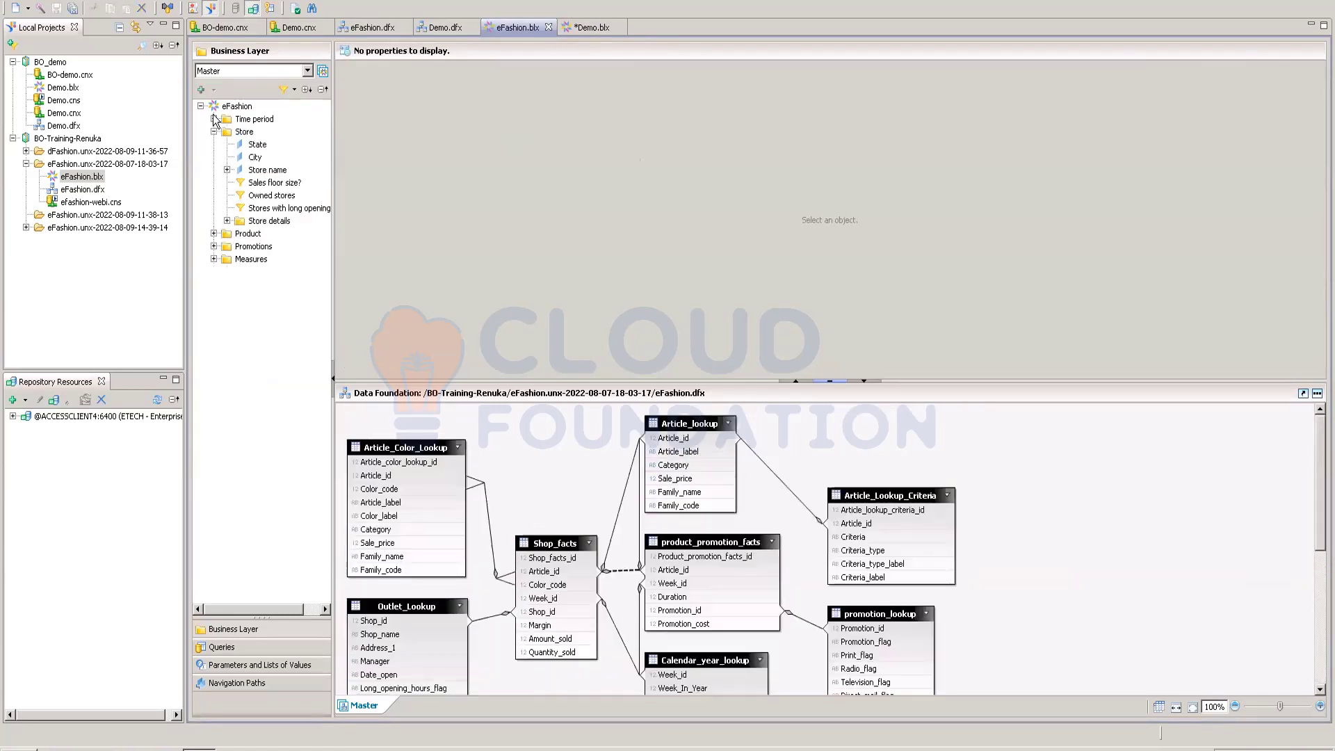
click(214, 132)
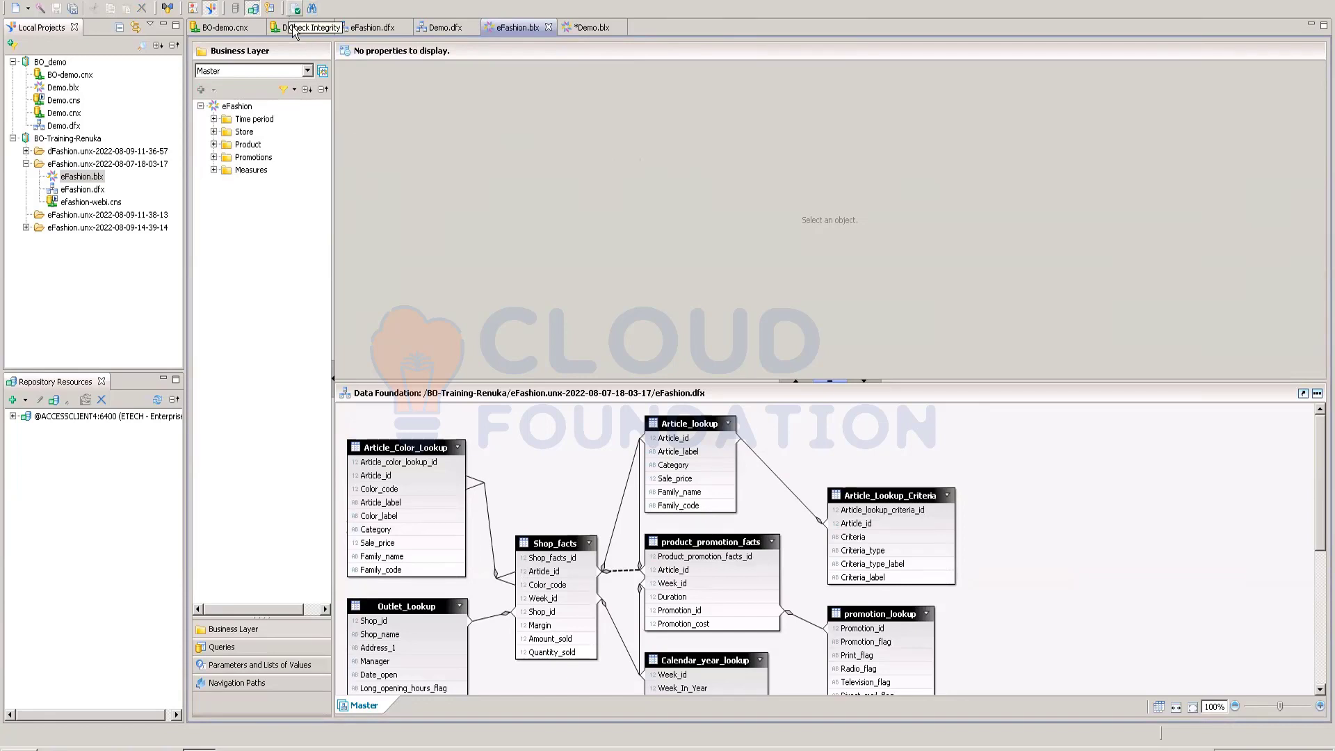
click(26, 164)
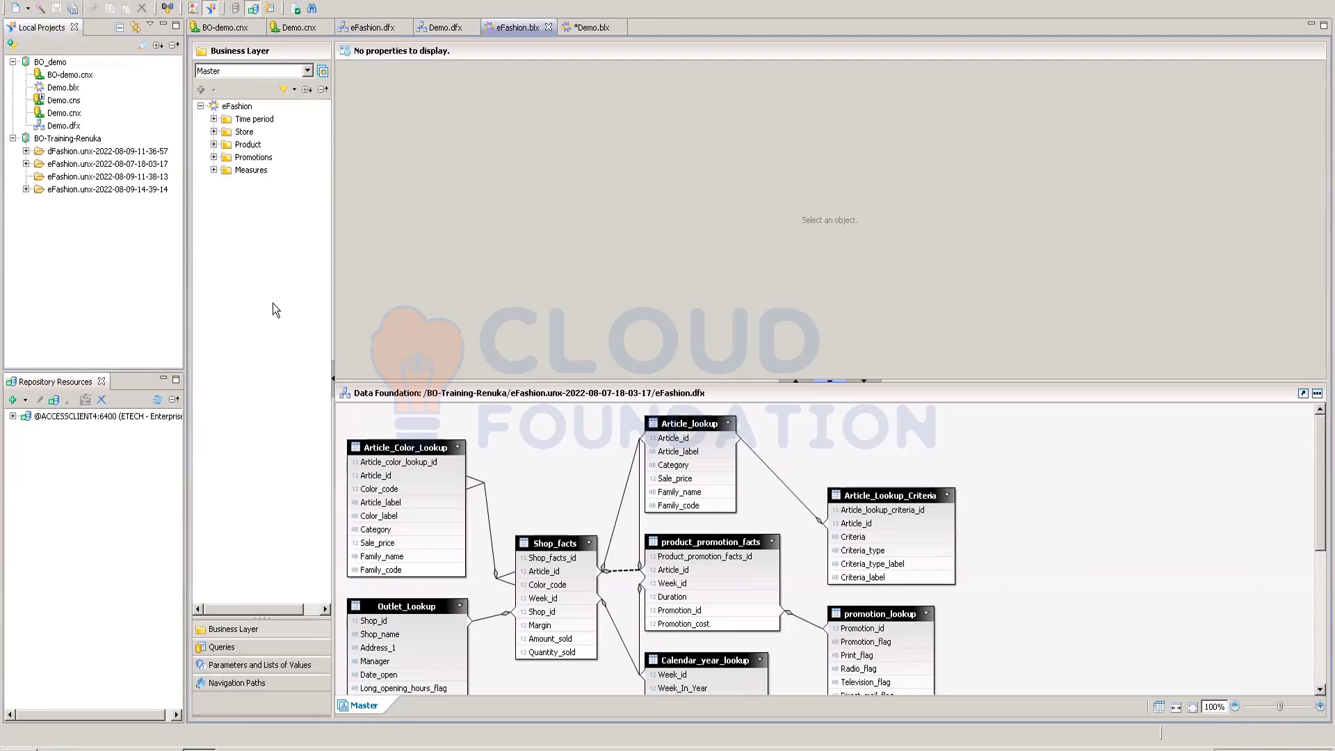
Open the Security Editor with the existing Enterprise session and browse the whole list of user groups.
click(272, 13)
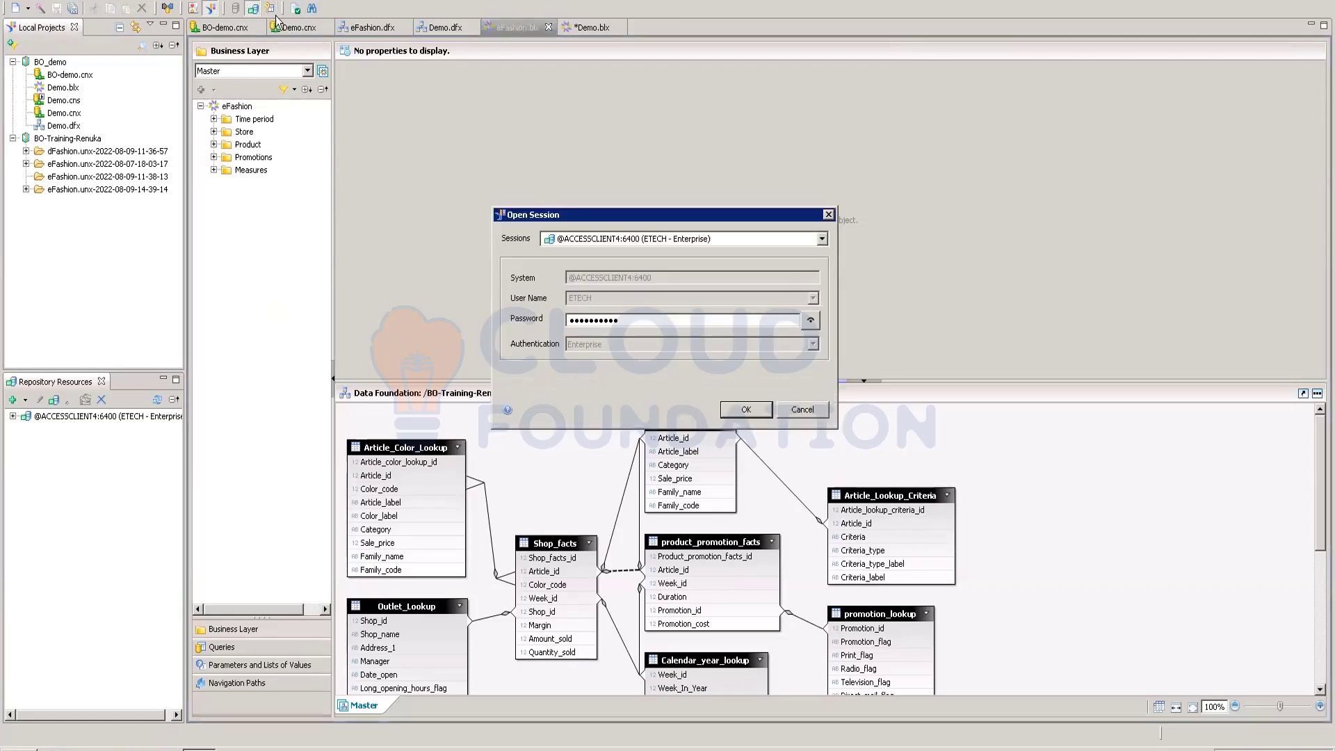
click(739, 409)
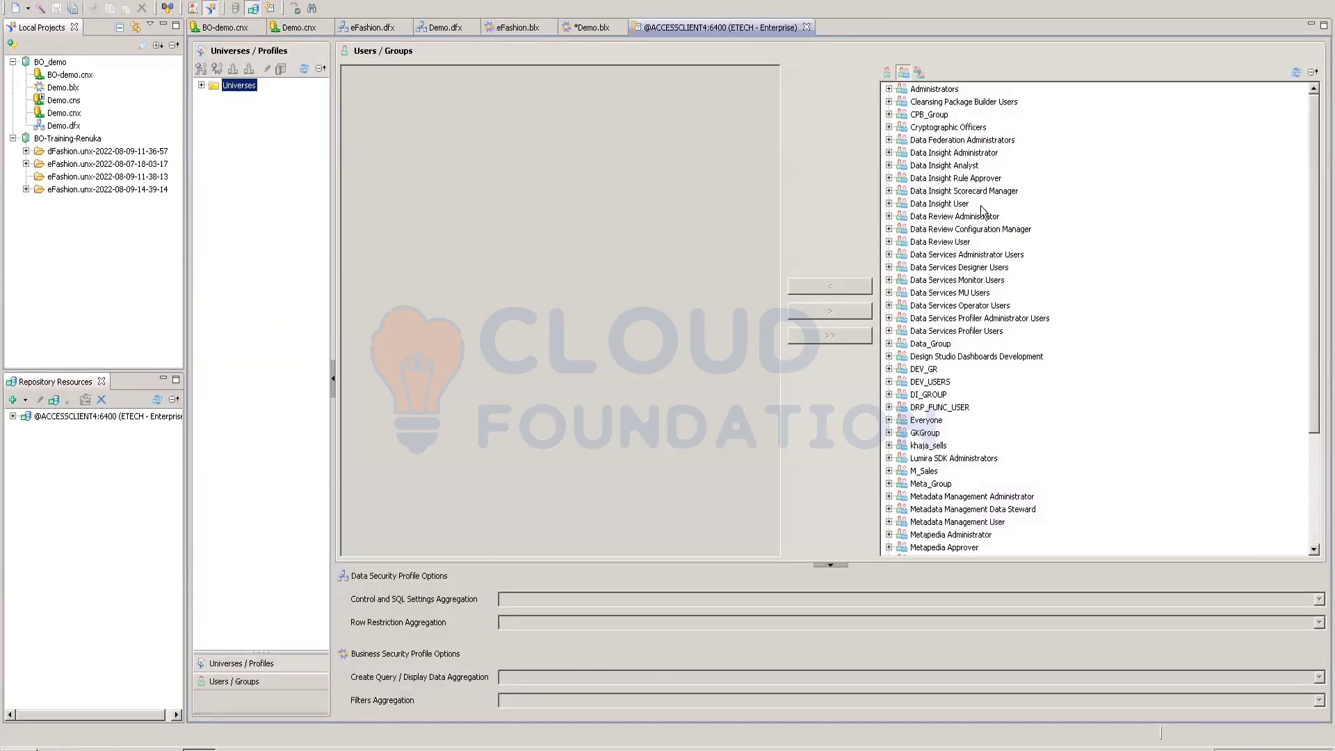
drag(1318, 351, 1307, 221)
scroll(1313, 479, down, 1)
scroll(1297, 543, down, 3)
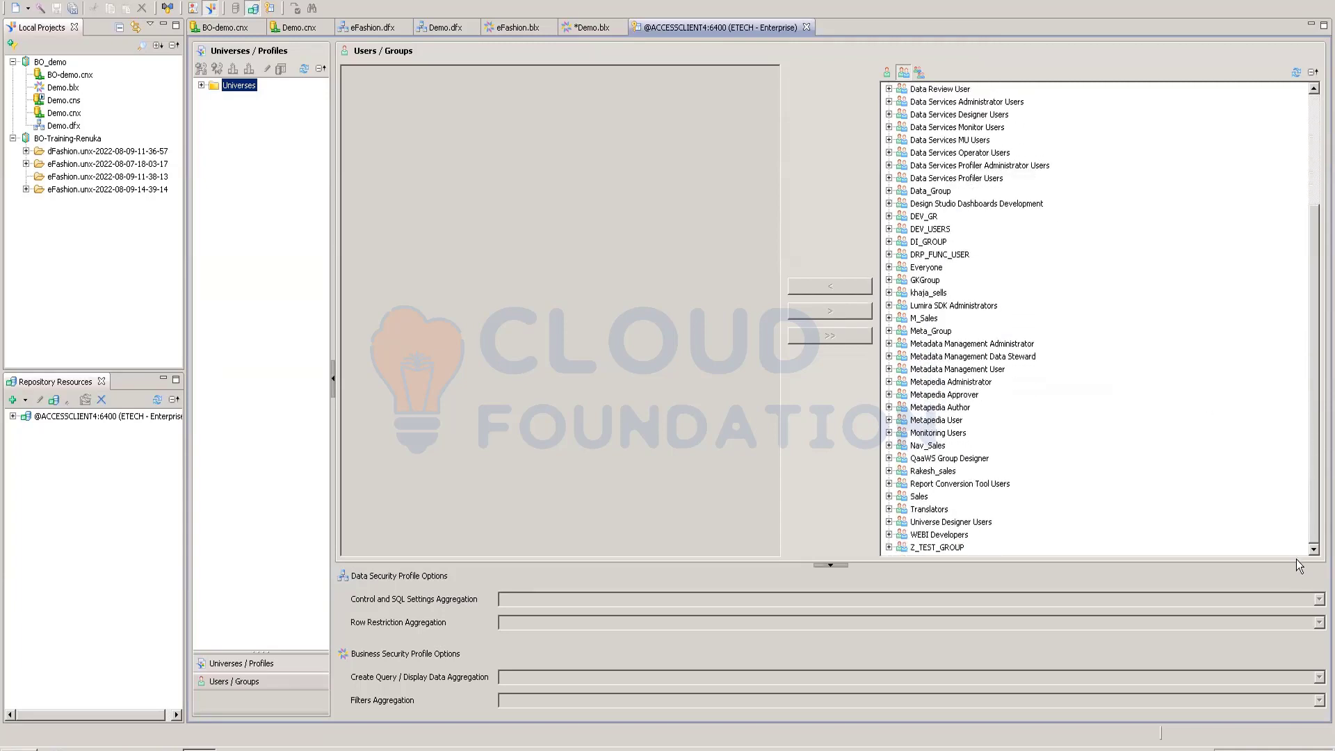
scroll(1295, 463, up, 4)
scroll(1293, 382, up, 1)
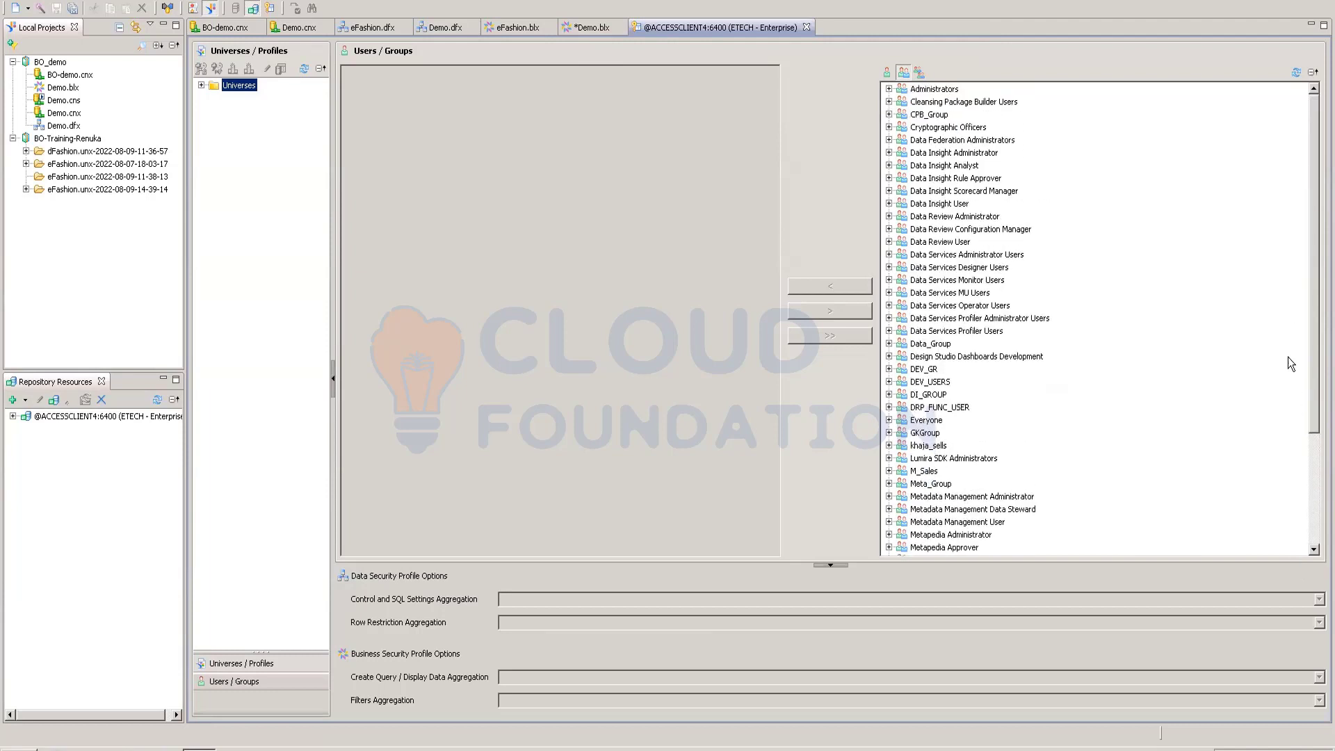
scroll(1288, 357, down, 4)
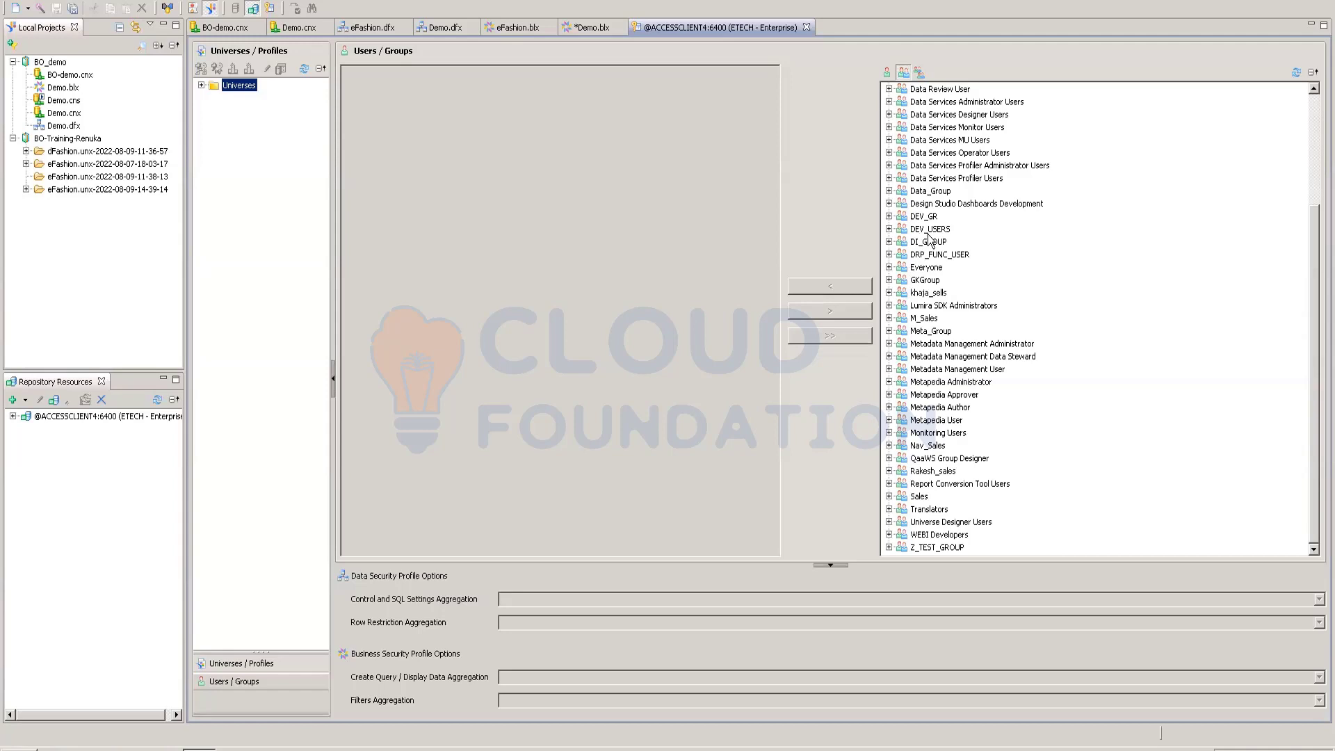
drag(1314, 278, 1309, 151)
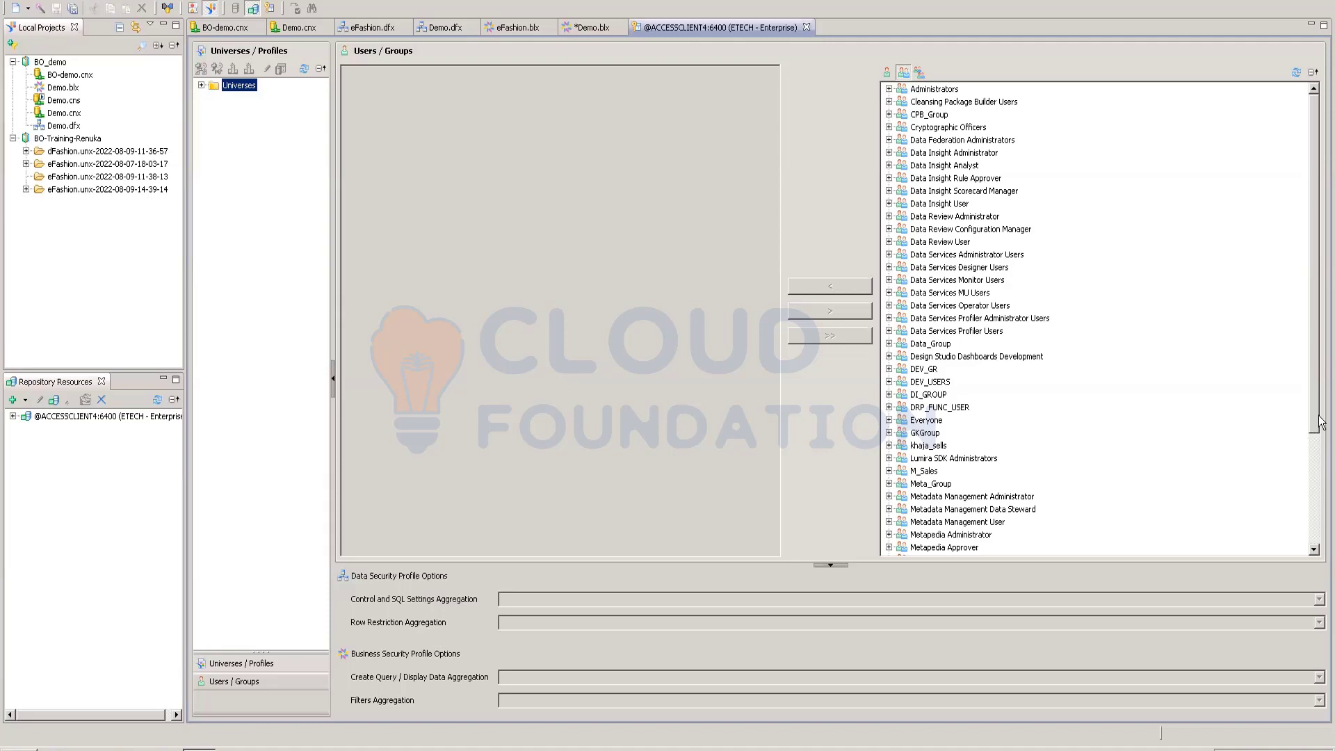
drag(1321, 422, 1296, 292)
Compare the users, groups and group hierarchies displays of the repository's user list in the Security Editor.
click(888, 73)
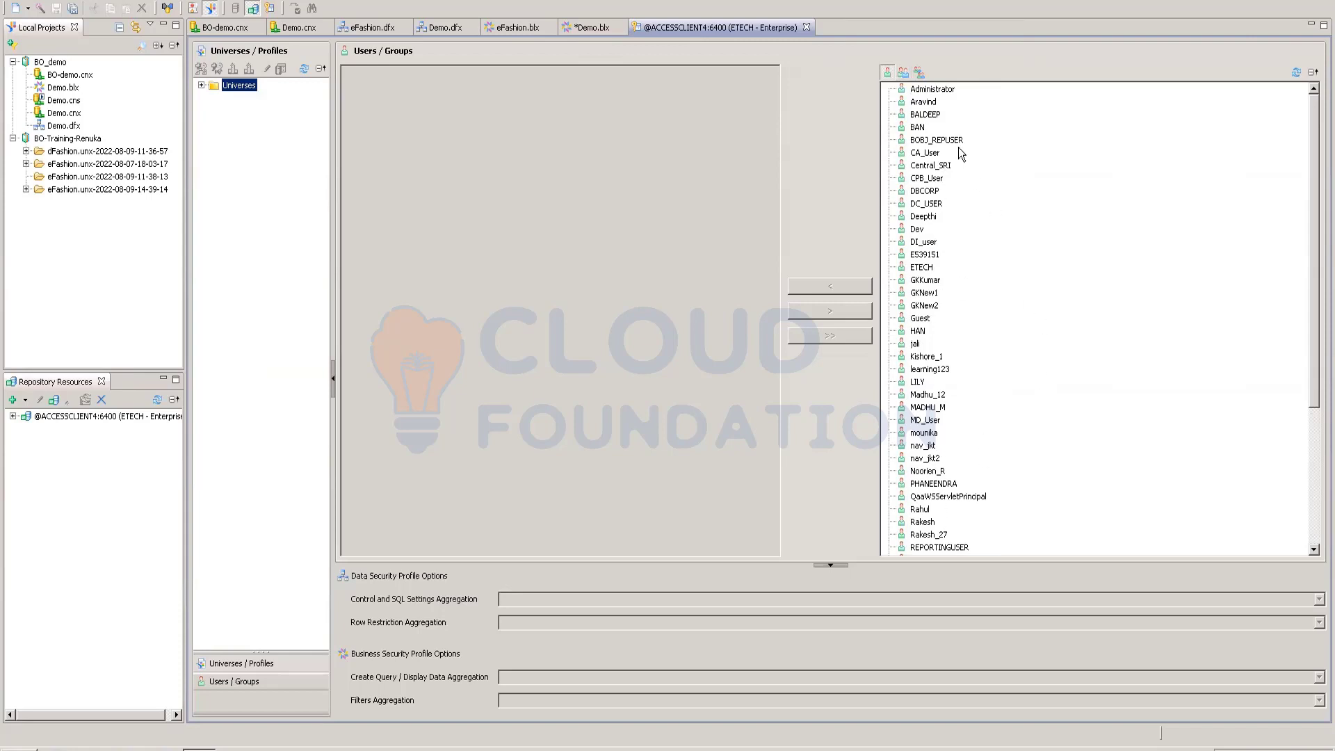
click(903, 73)
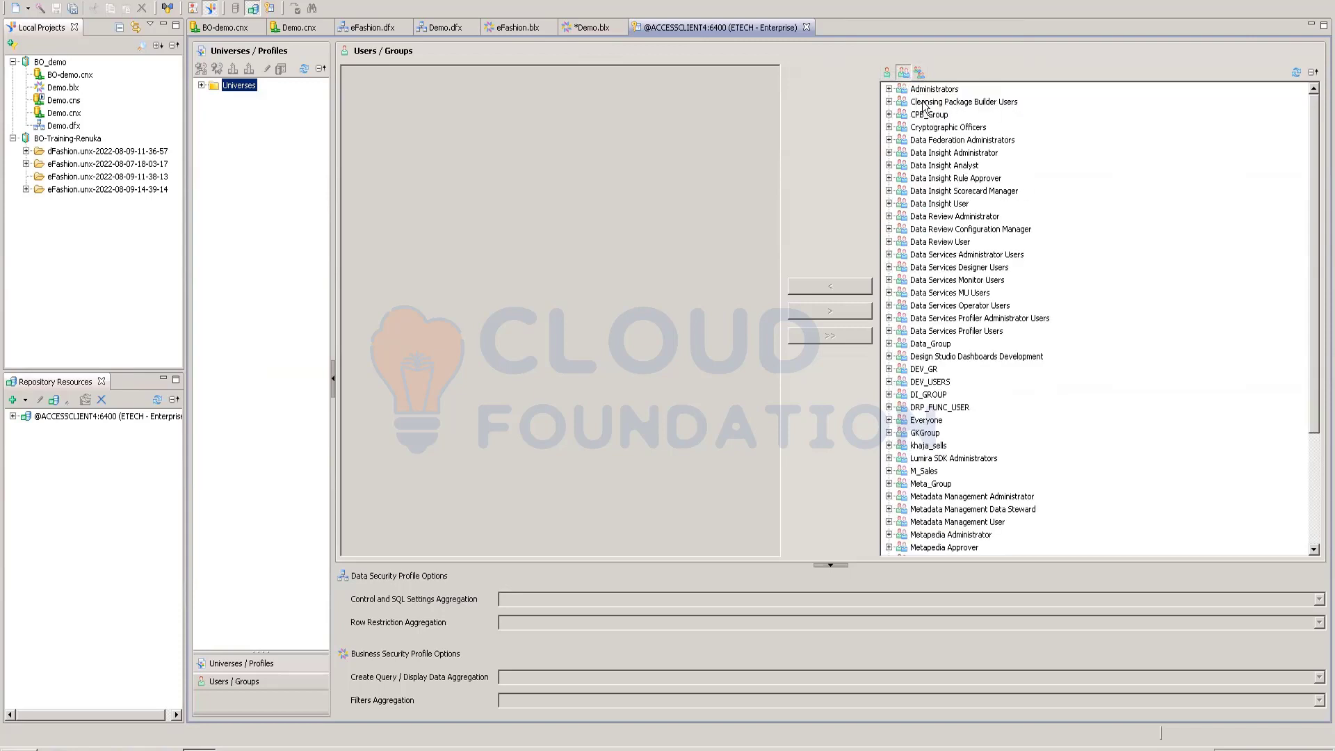
click(919, 73)
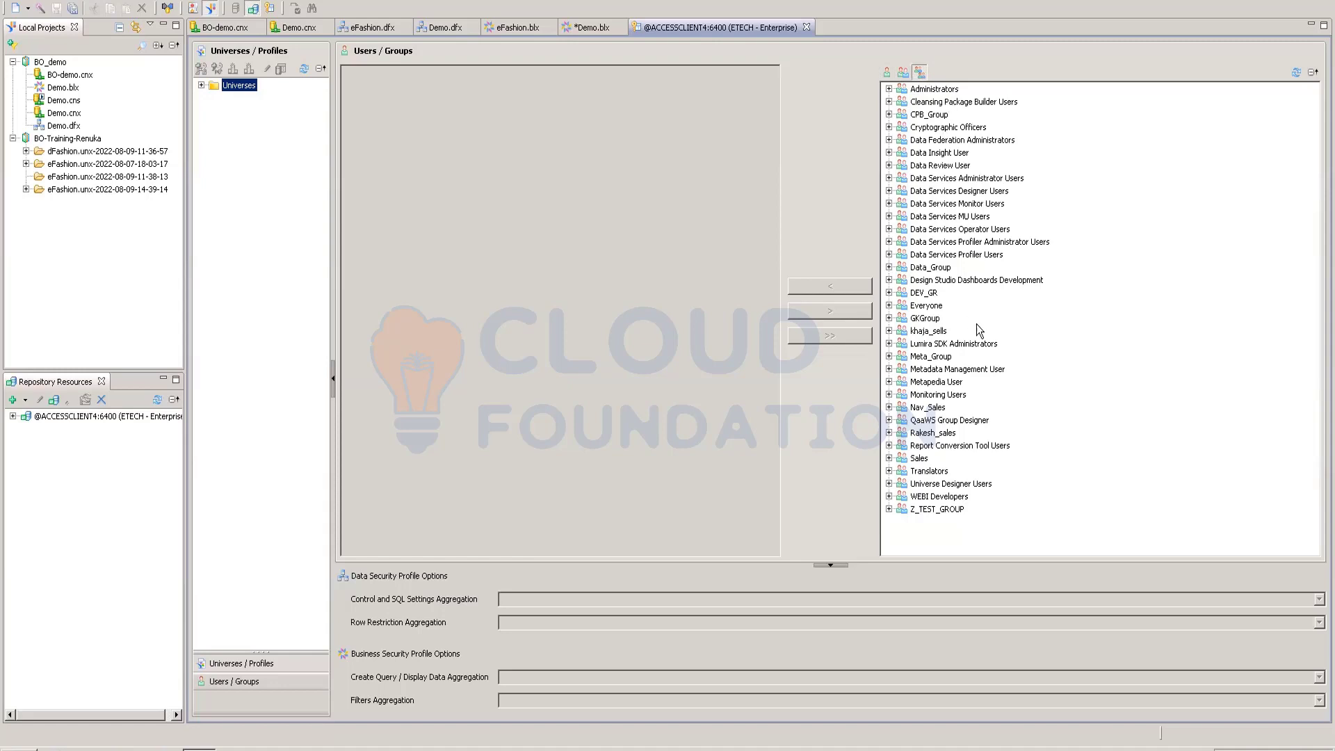
click(903, 74)
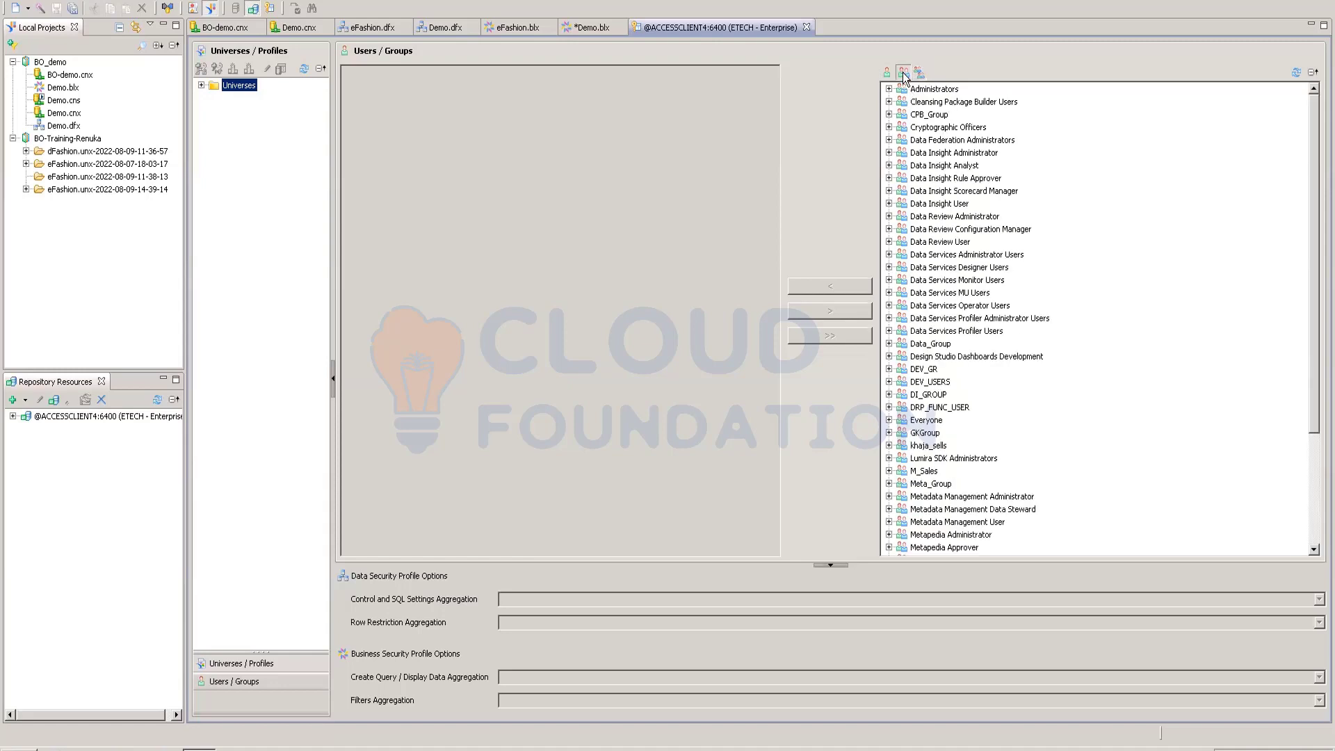
click(887, 74)
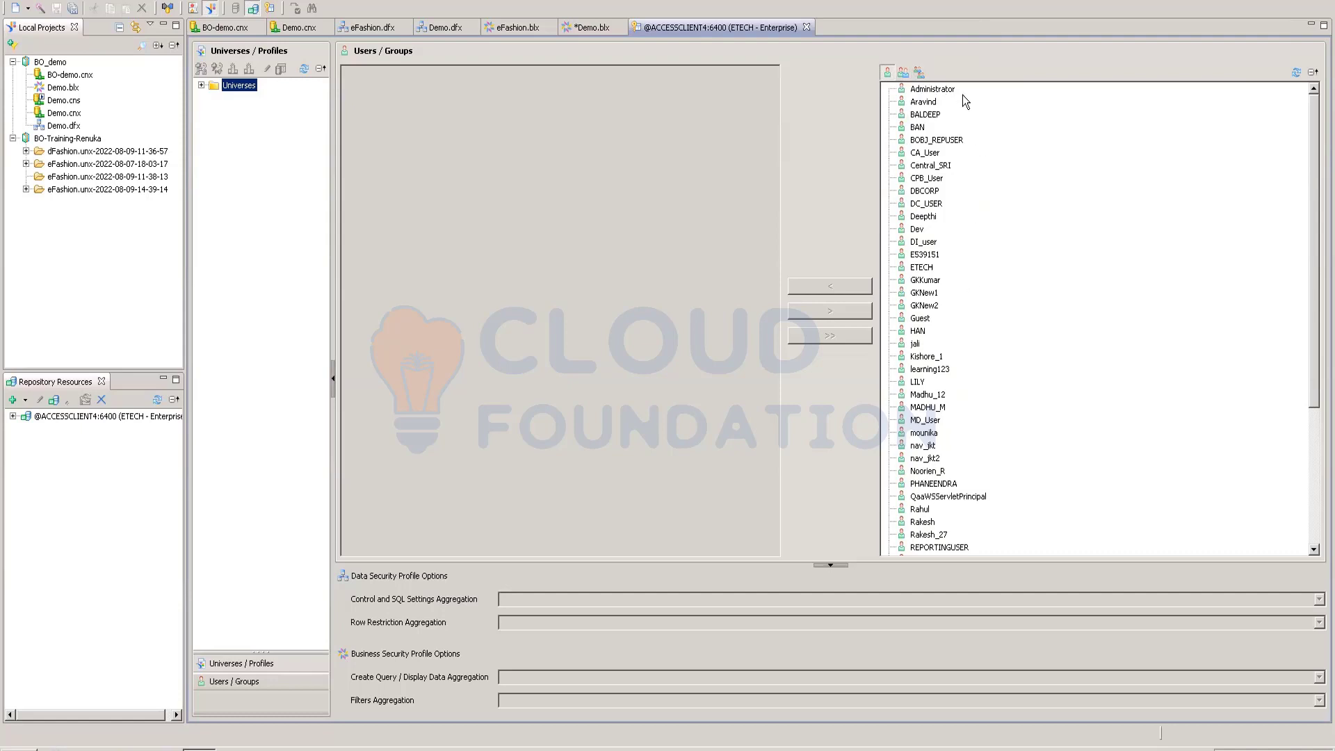
click(902, 72)
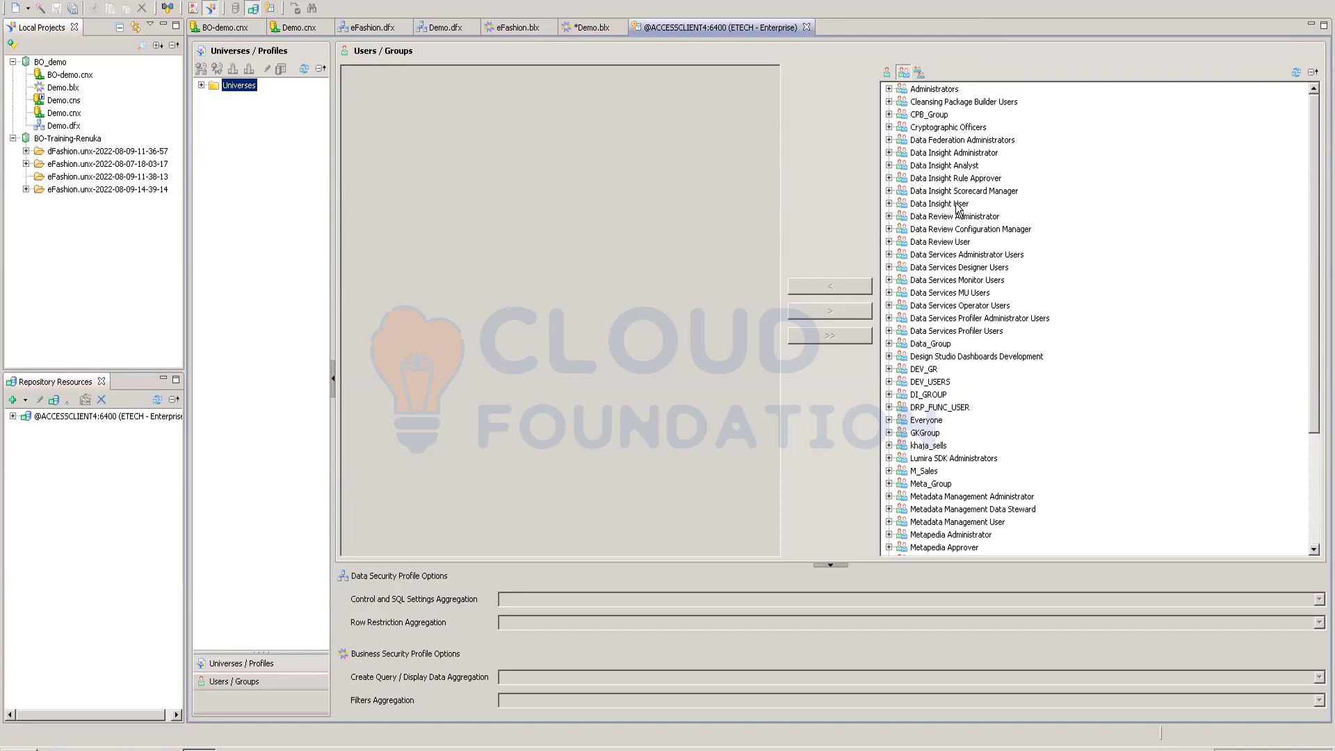
click(918, 72)
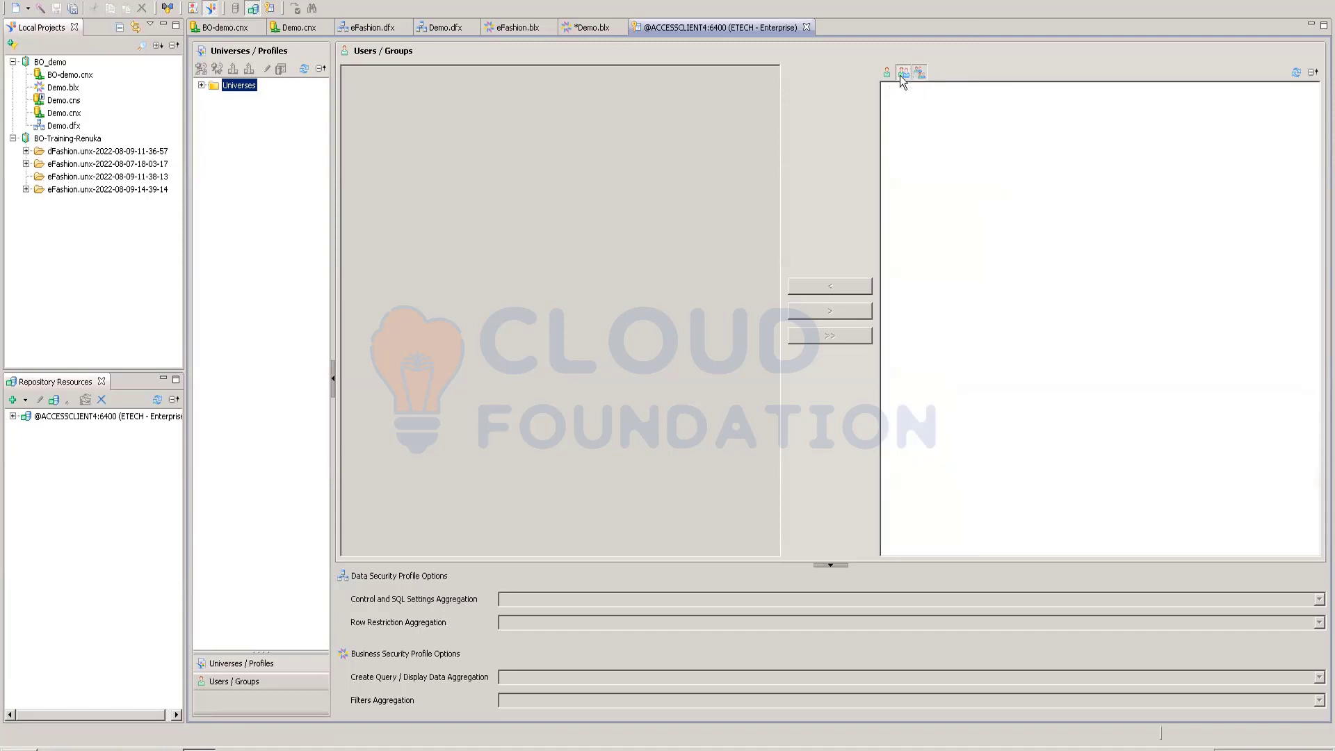
click(885, 72)
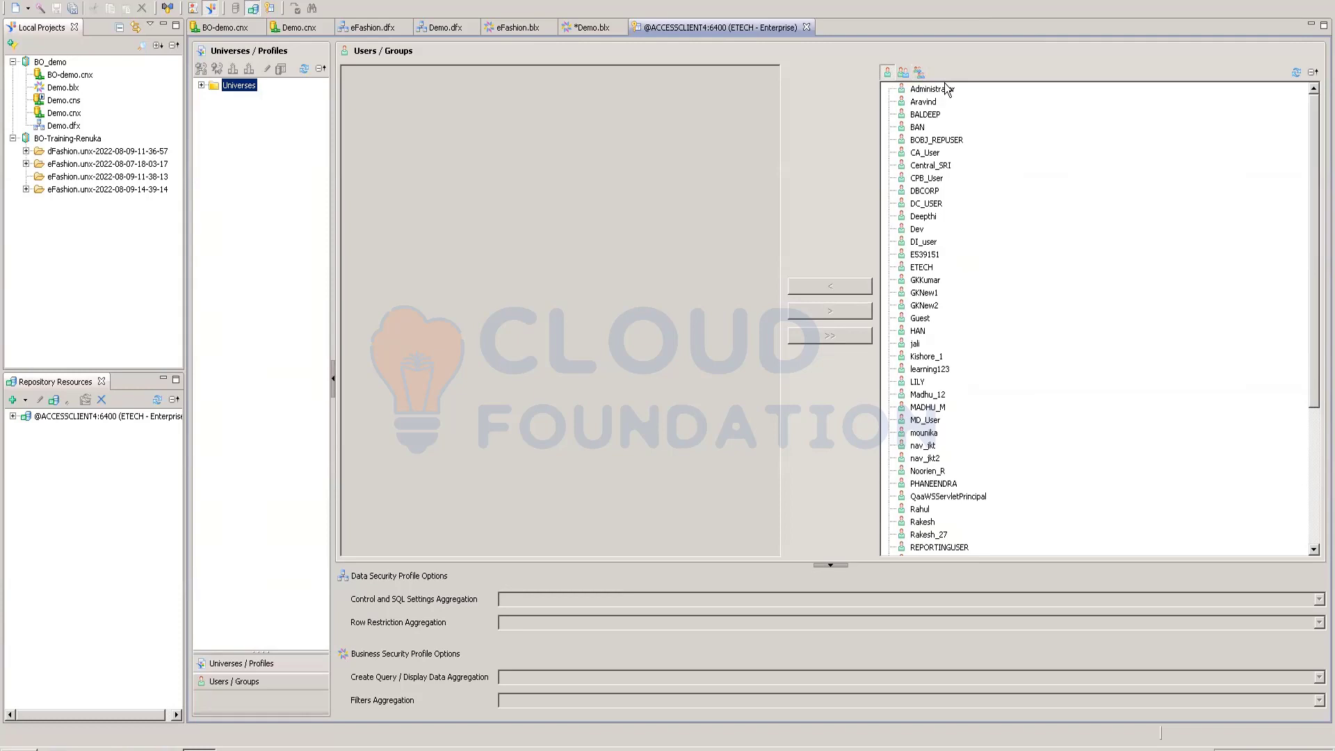
click(903, 72)
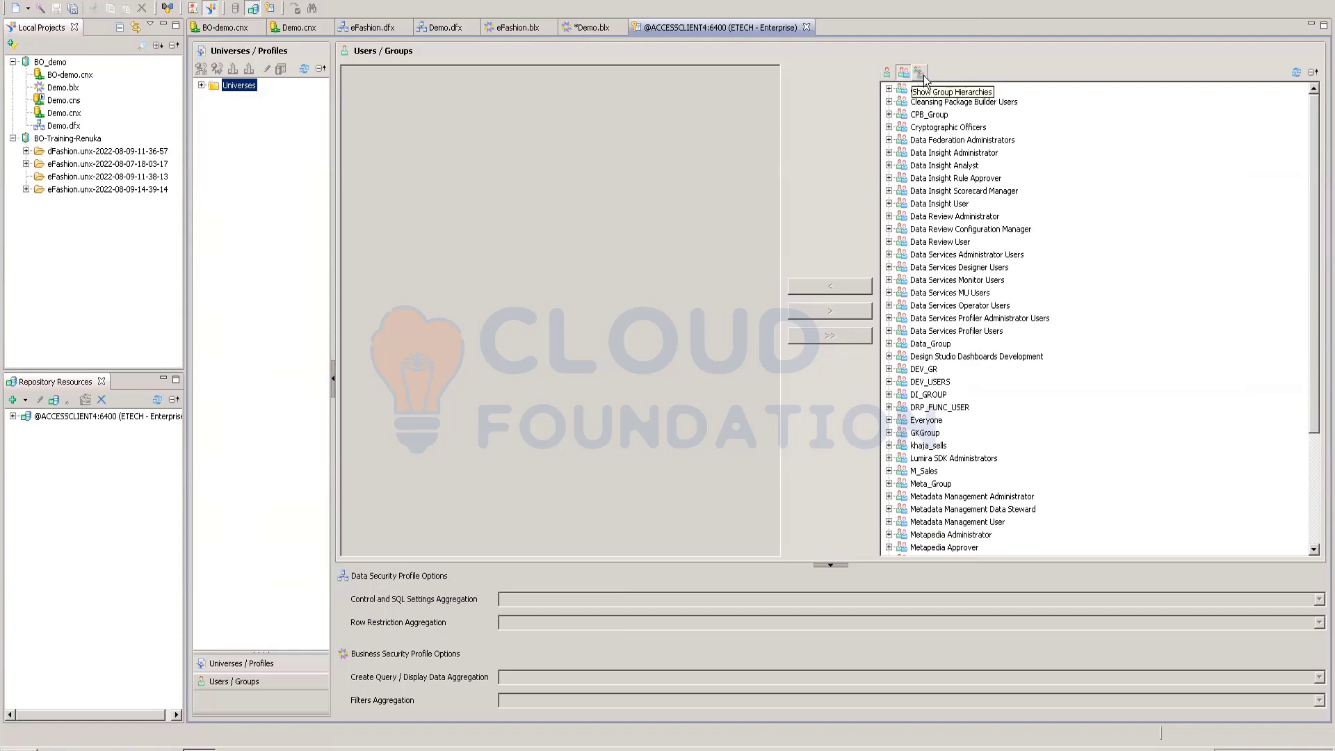
click(919, 73)
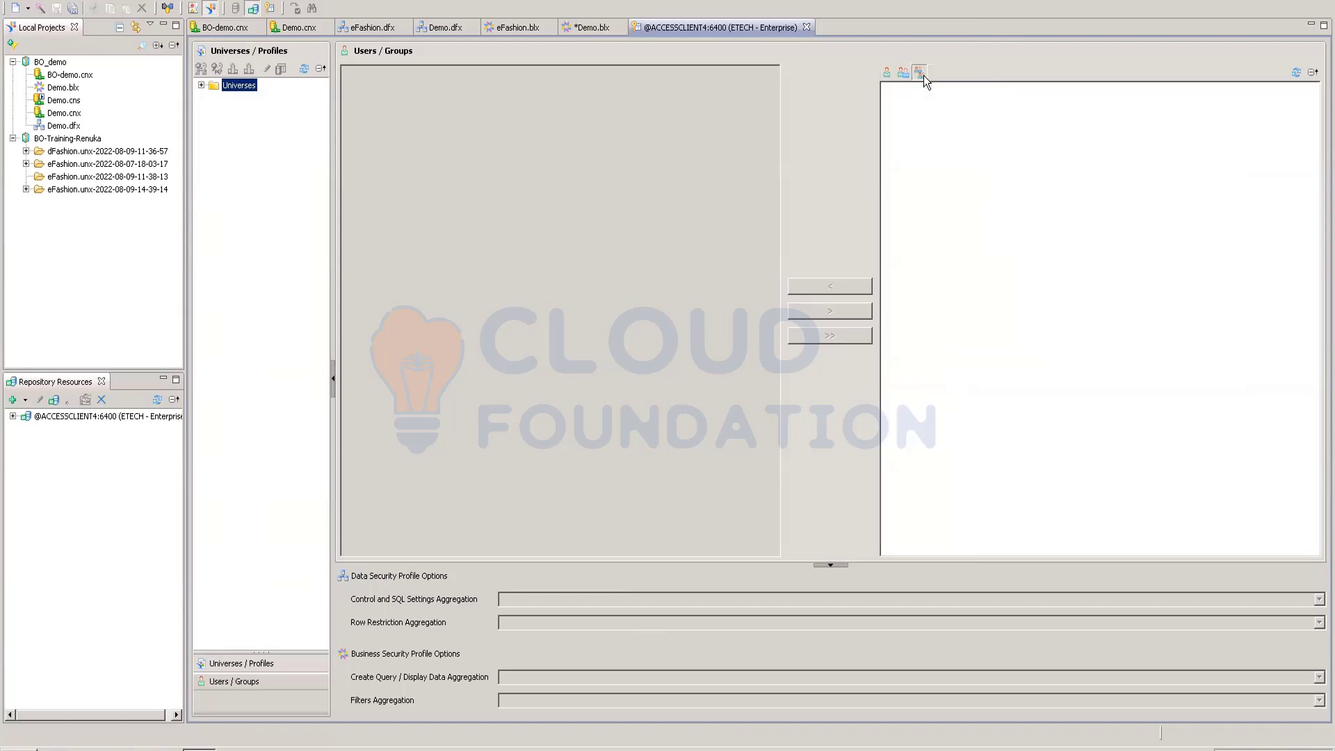
click(886, 73)
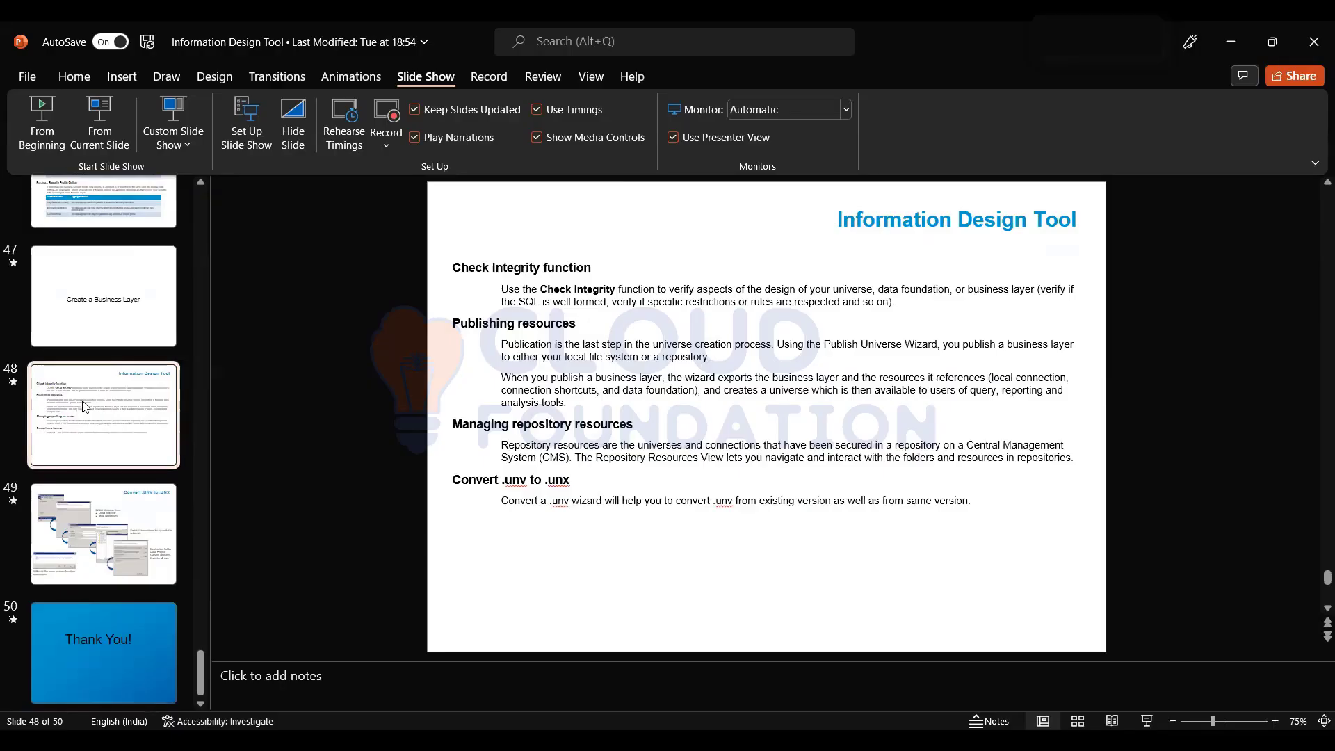
In the Information Design Tool presentation in PowerPoint, show slide 48 about Check Integrity, publishing and managing repository resources.
key(Up)
click(93, 402)
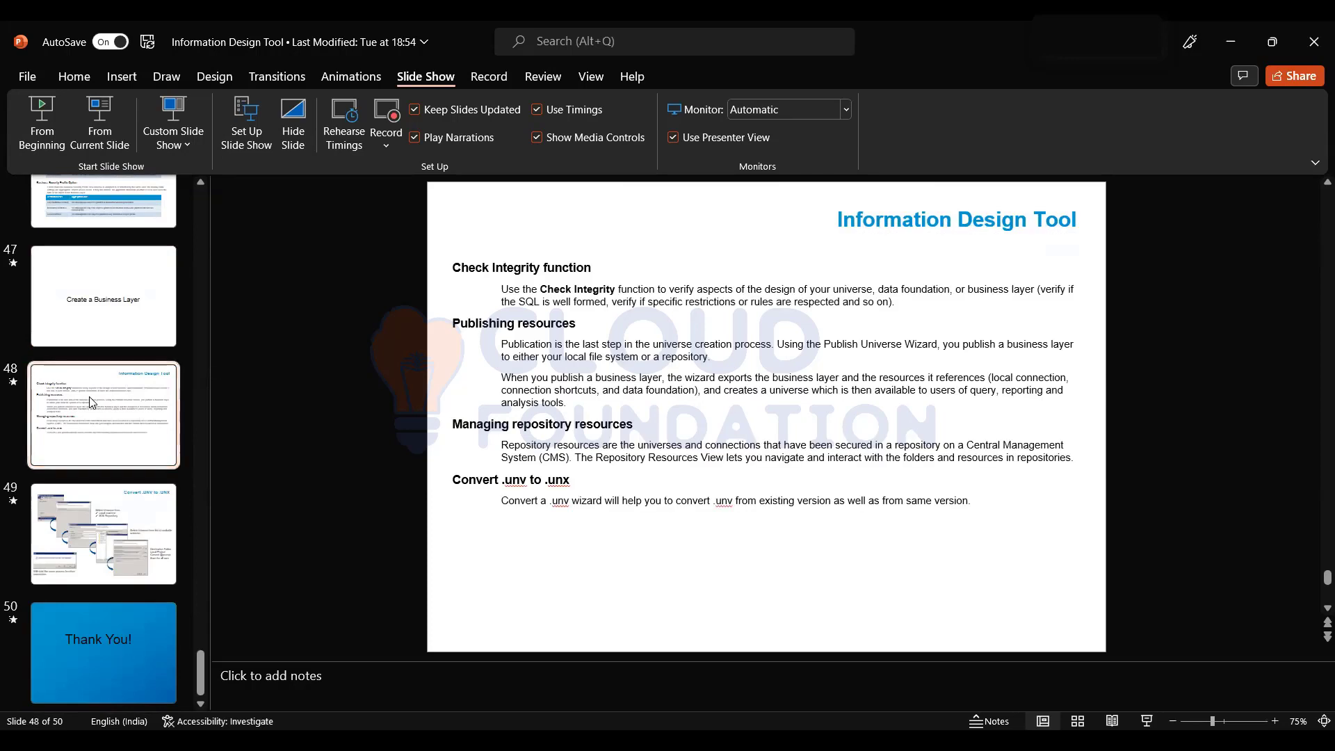